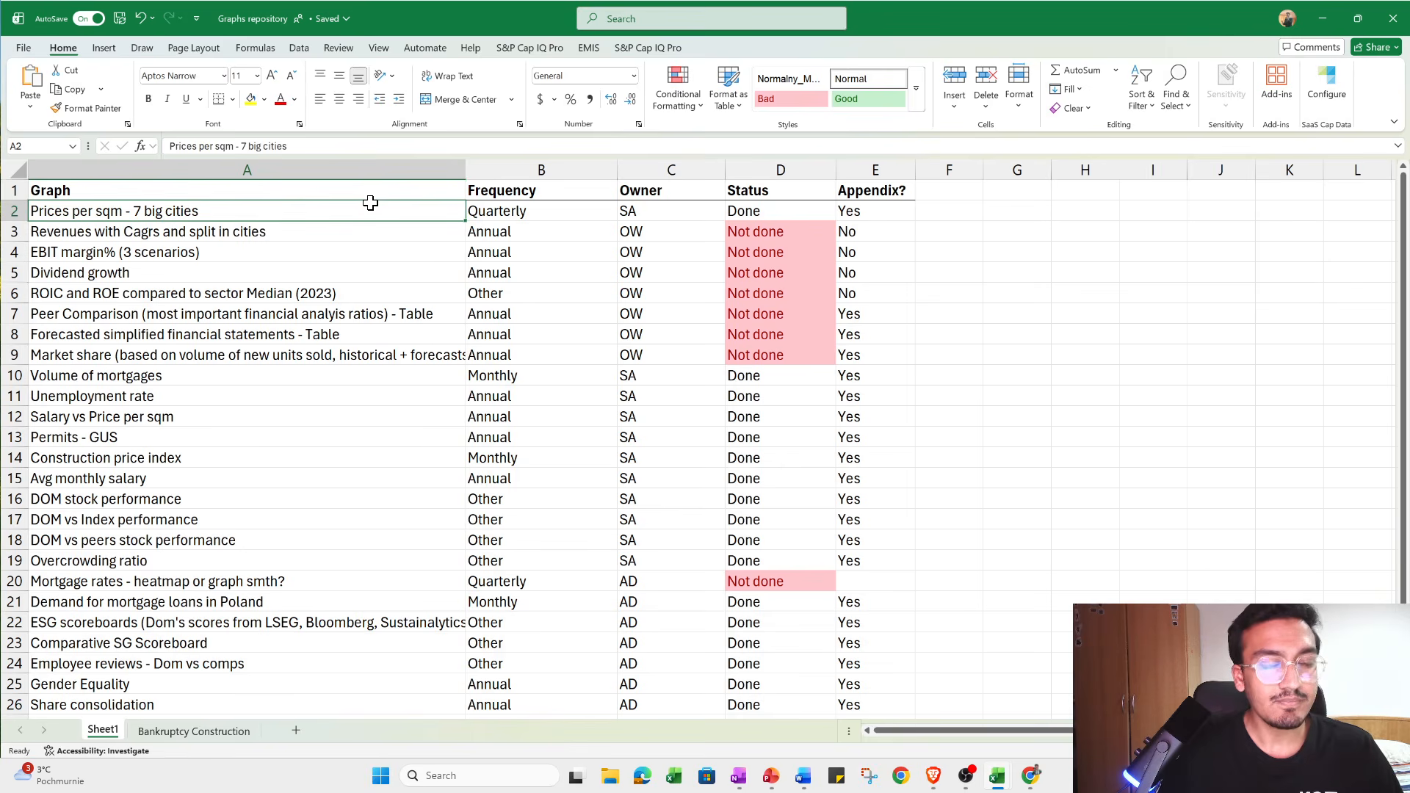
Examine the graph names listed in the Graph column of Sheet1
drag(346, 200, 294, 665)
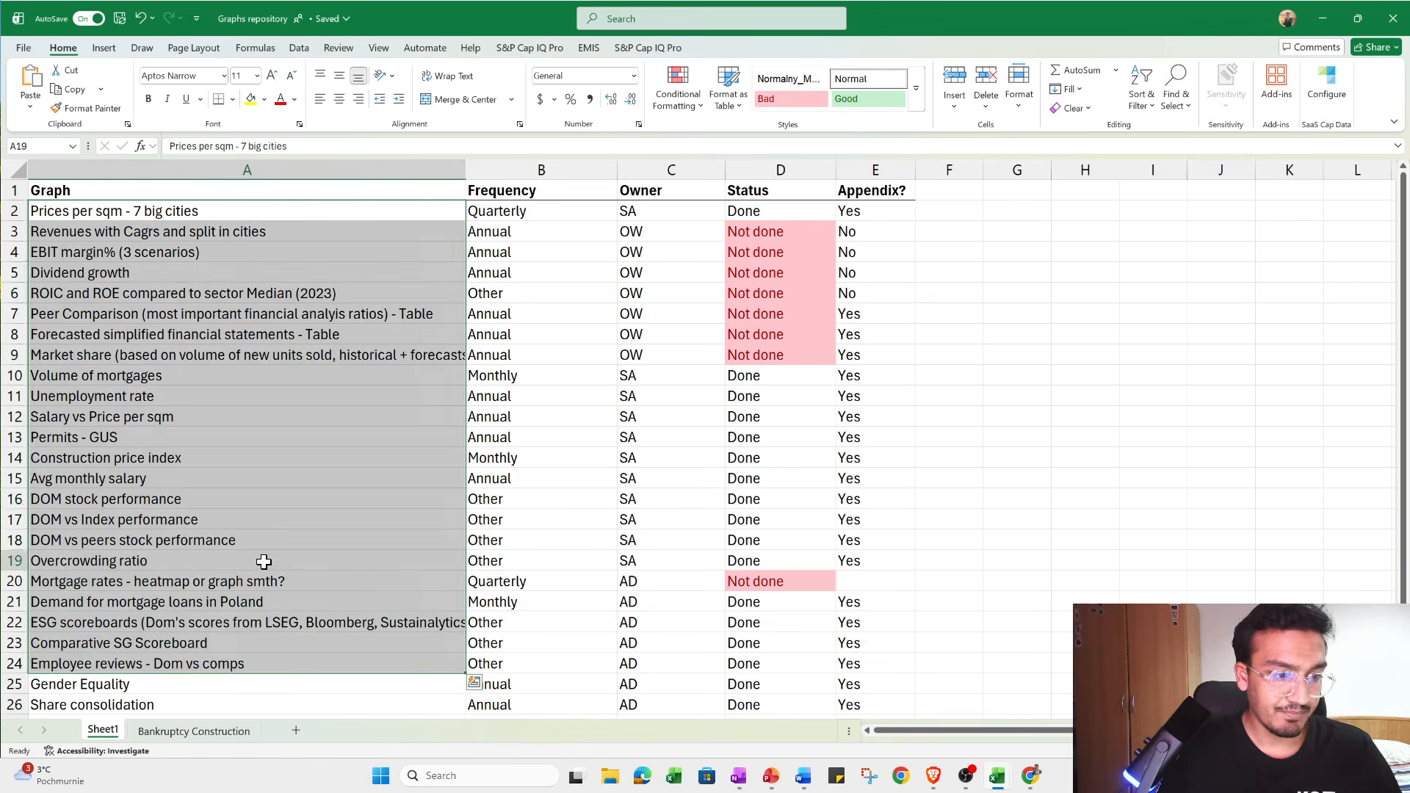
click(264, 561)
click(175, 504)
key(Up)
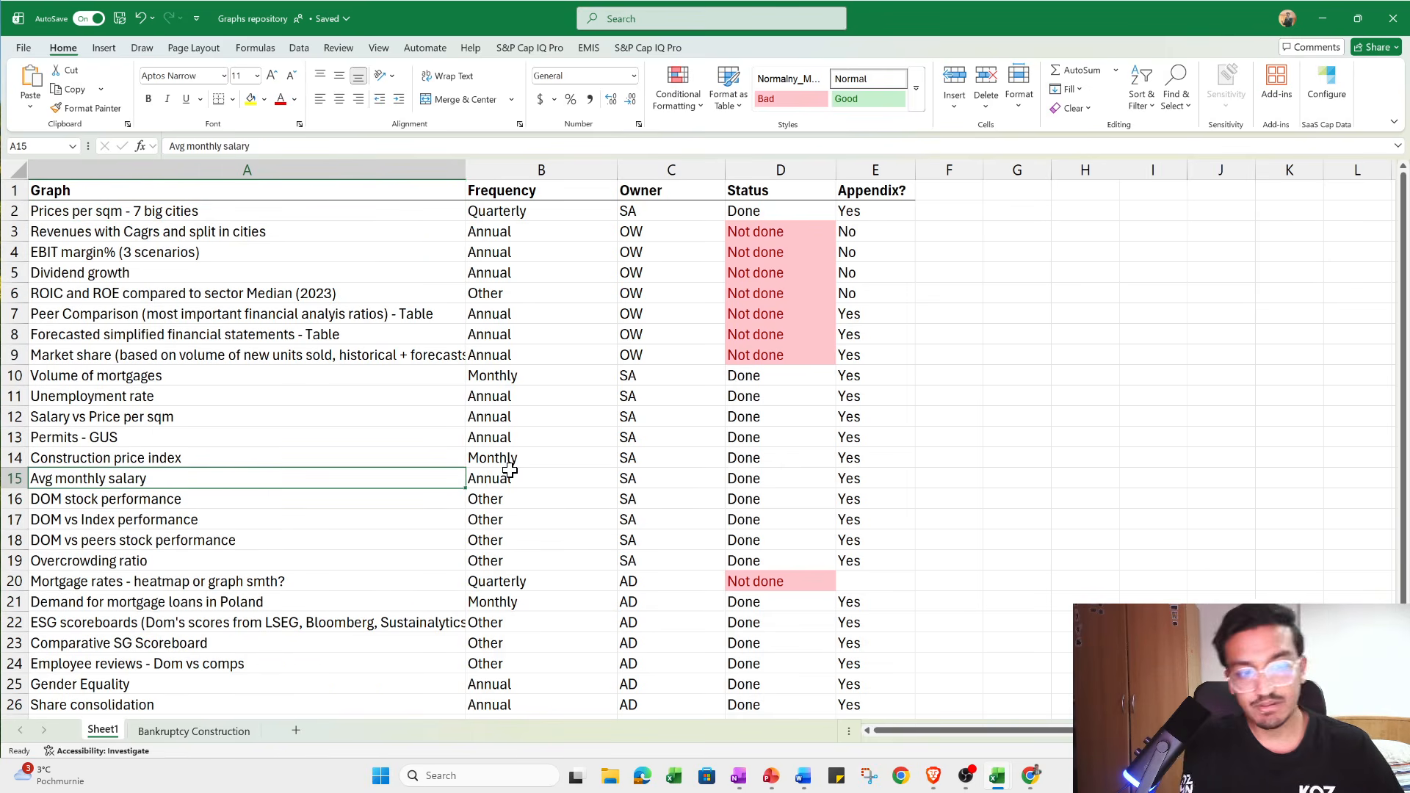
key(Up)
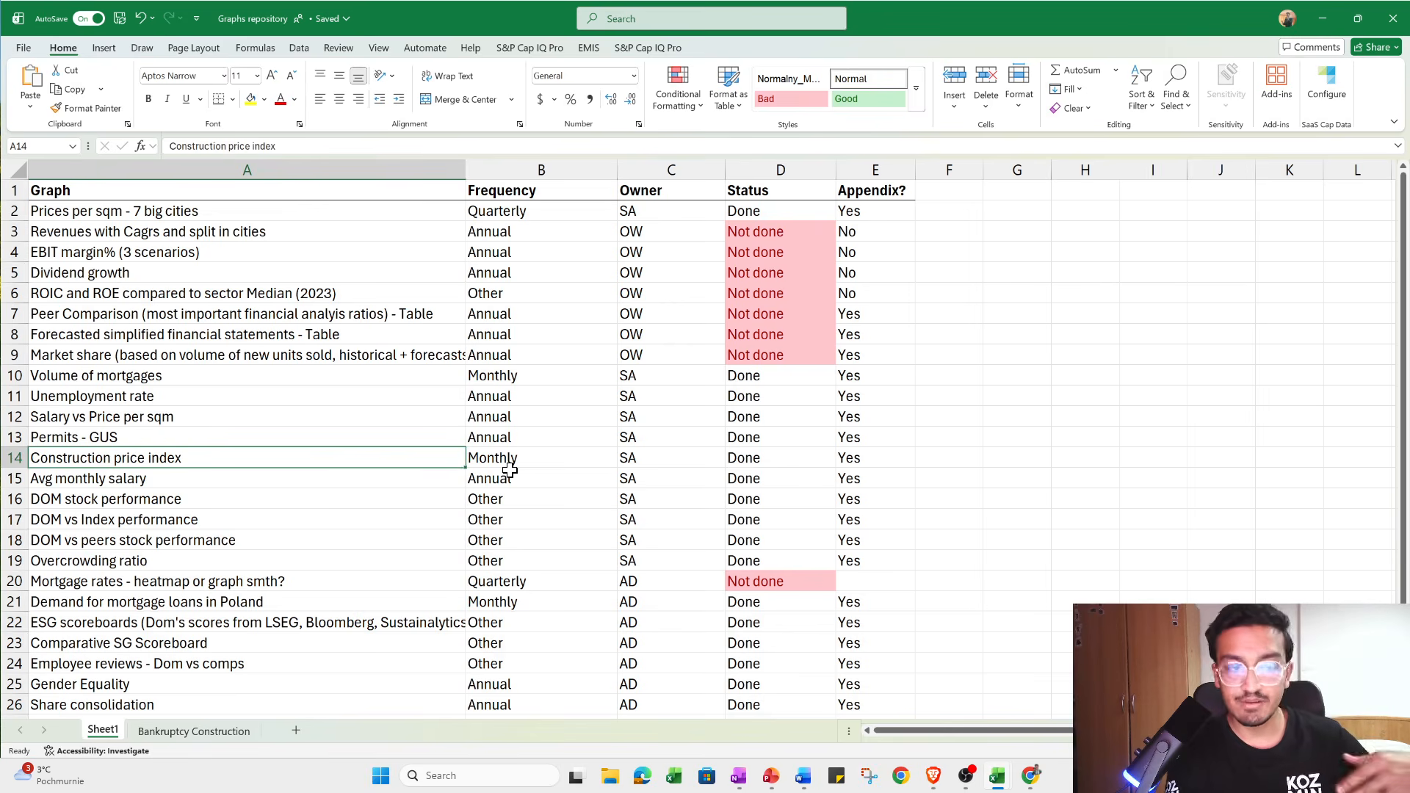
key(Up)
key(Up)
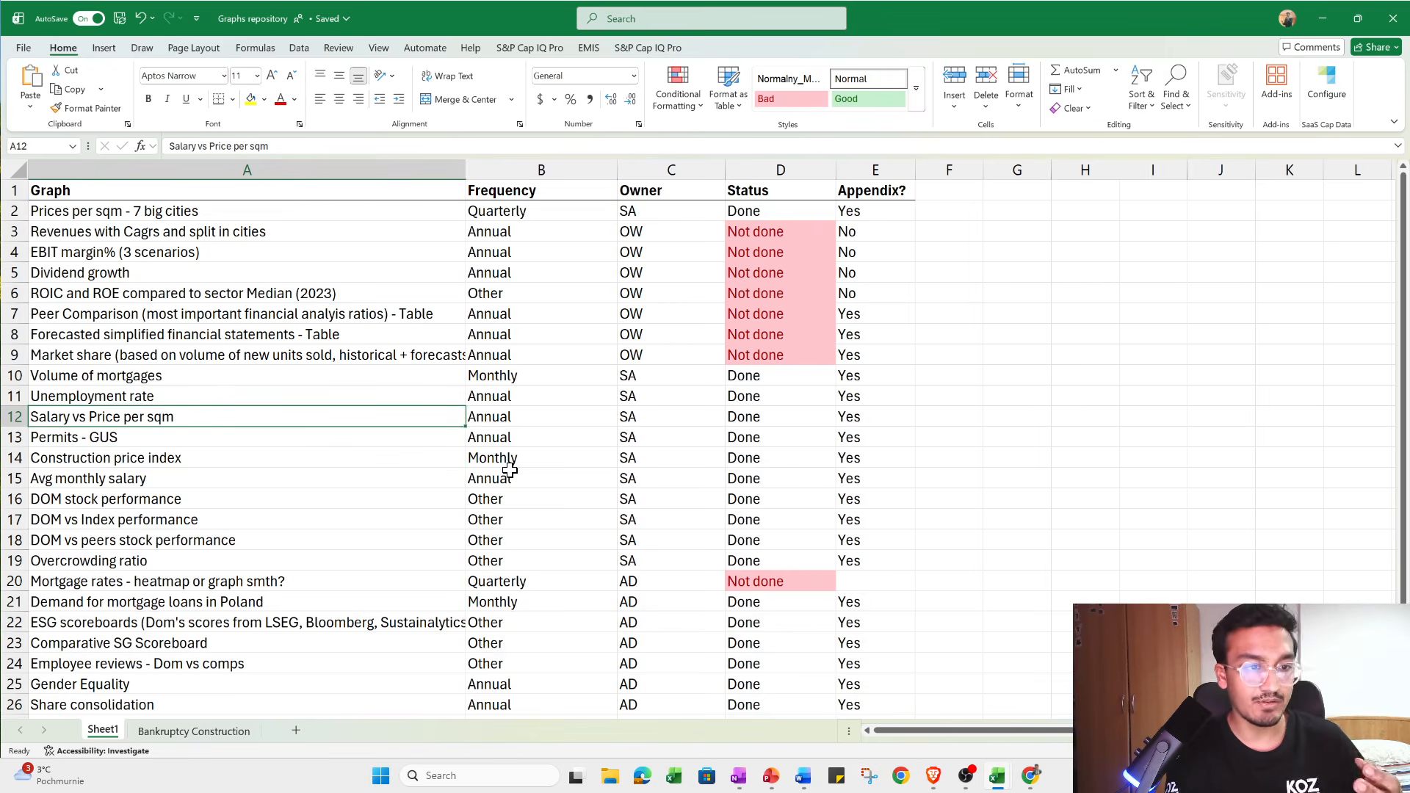
key(Up)
key(Up)
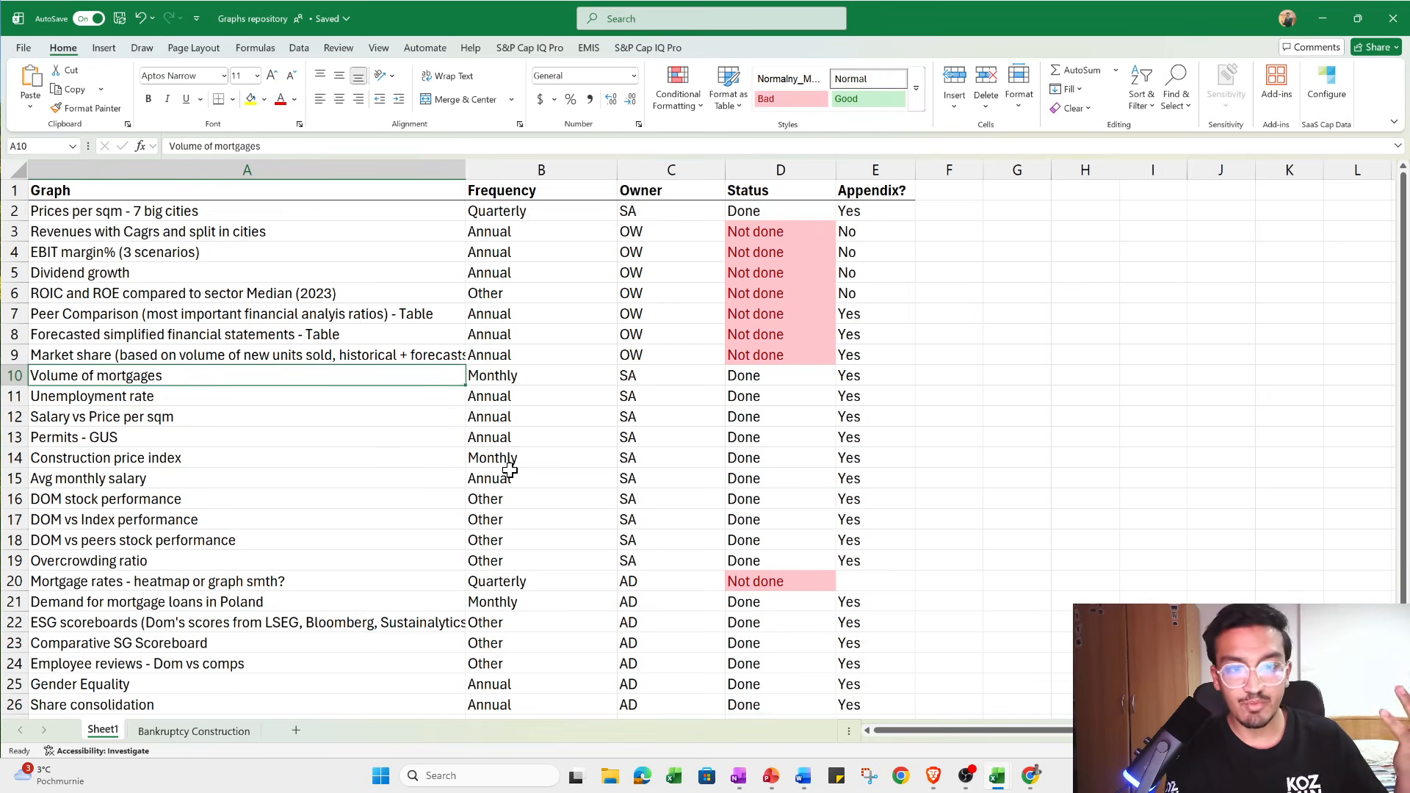
Look over the Frequency column entries up to the first graph, Prices per sqm - 7 big cities
key(Right)
key(Up)
key(Up)
key(Up)
key(Up)
key(Up)
key(Up)
key(Up)
key(Up)
key(Up)
key(Down)
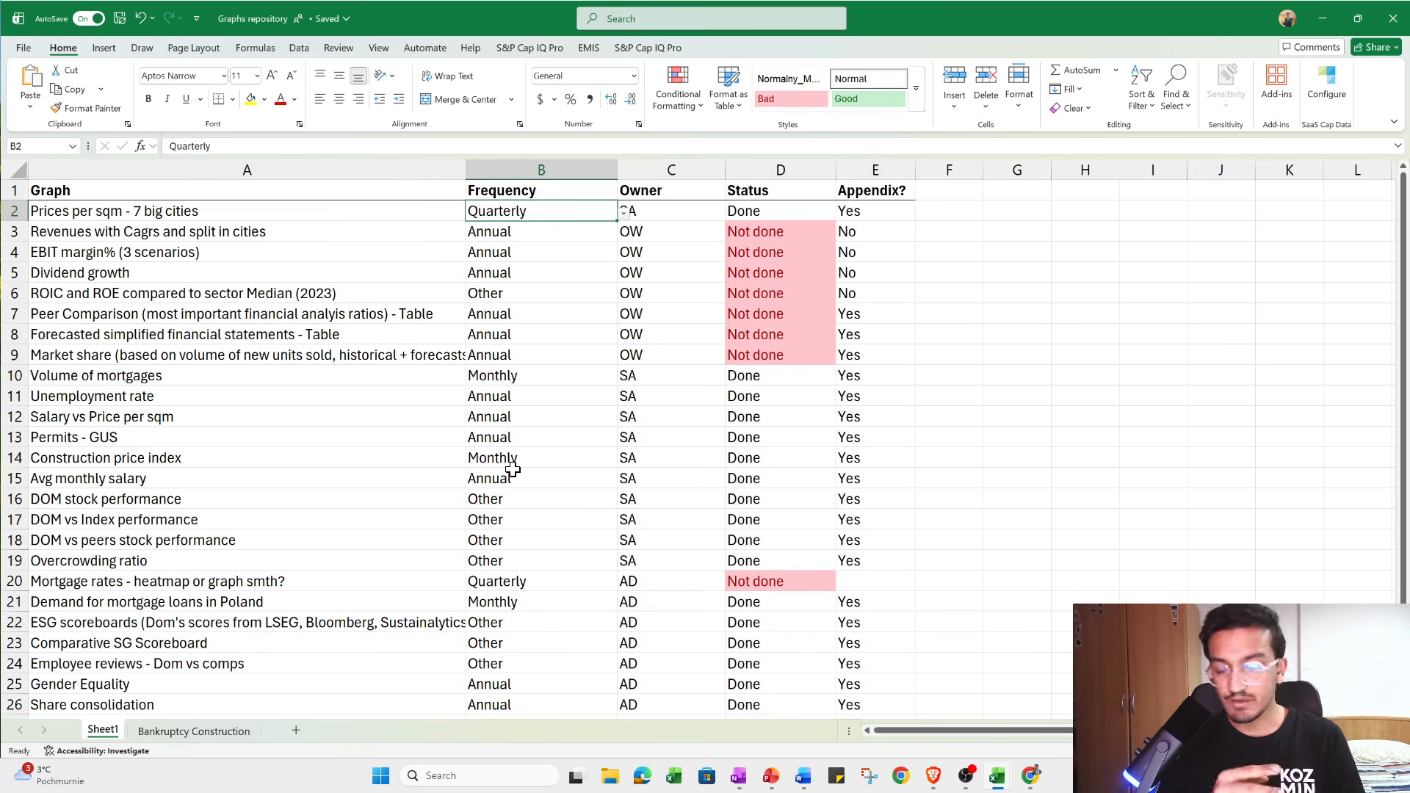
Enter "unemployment rate" in cell G7 as the first graph of a small example table beside the list
click(963, 334)
drag(1047, 321, 1049, 325)
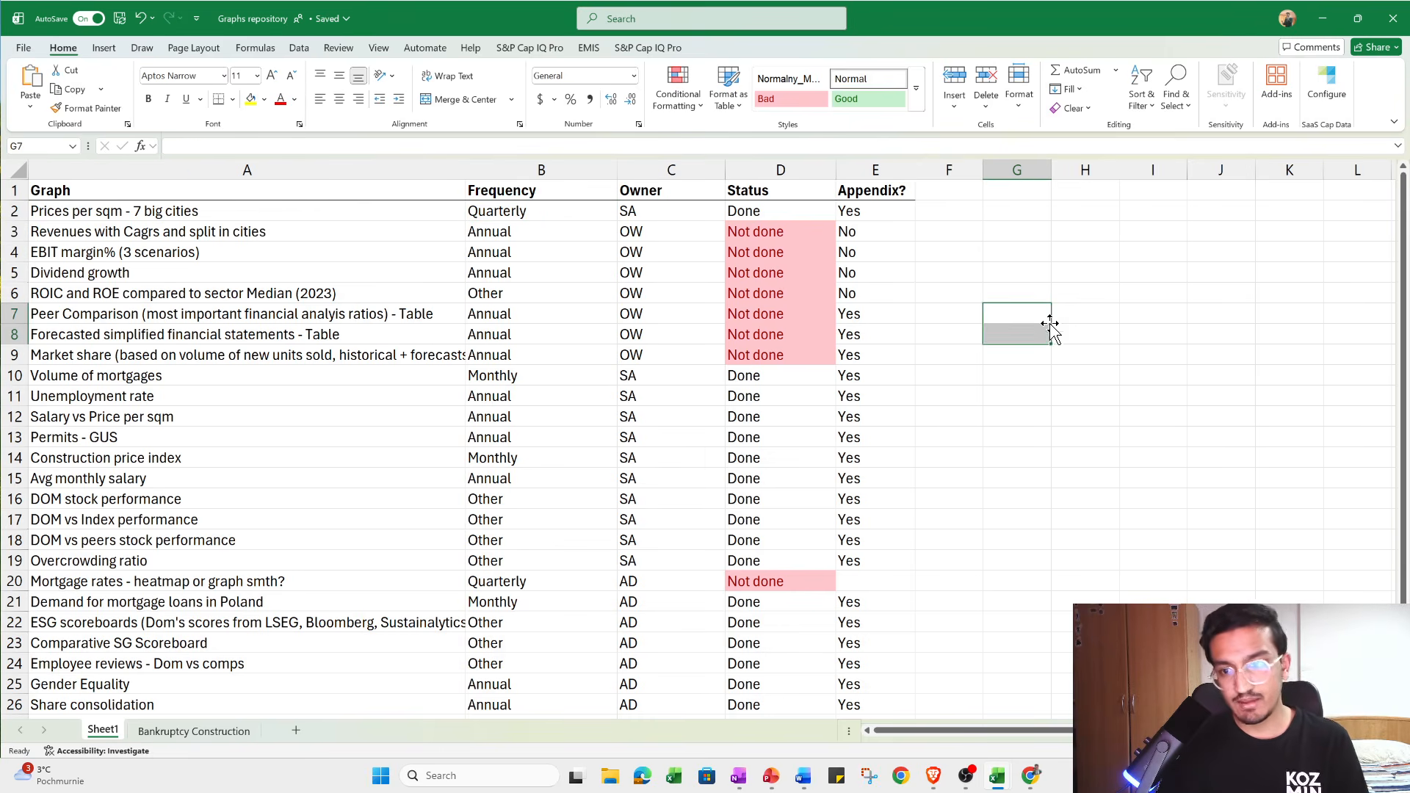
click(1048, 315)
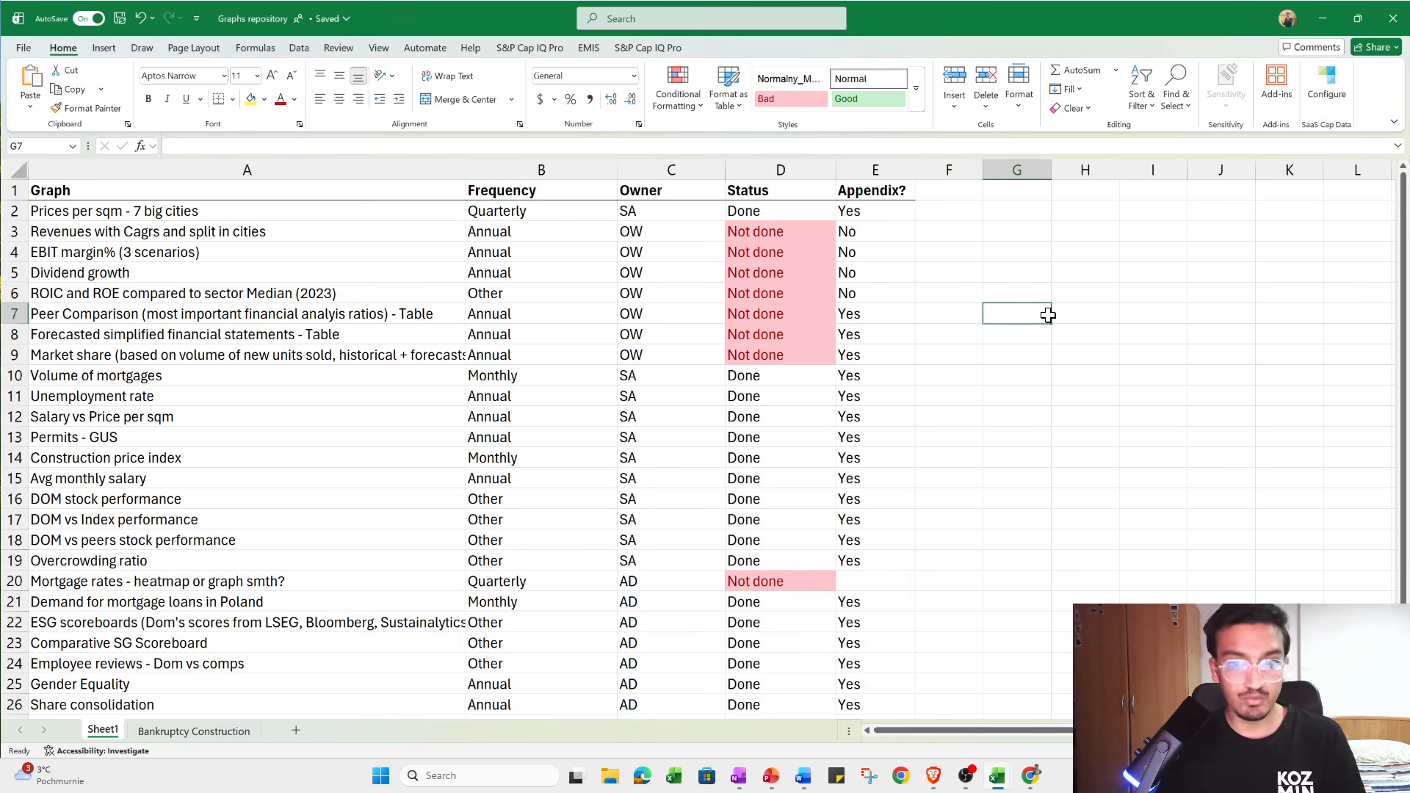
text(employme)
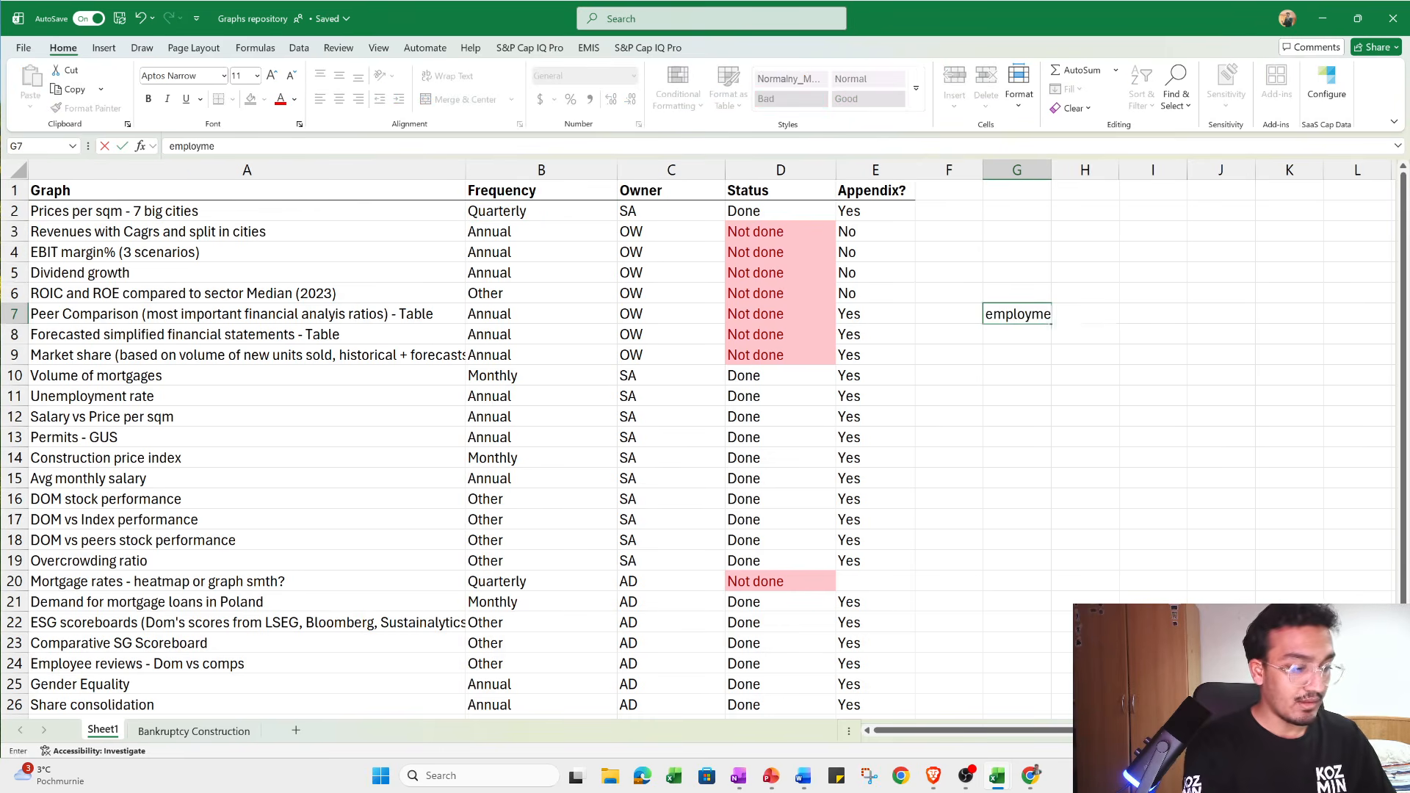
text(nt rate)
key(Return)
key(Up)
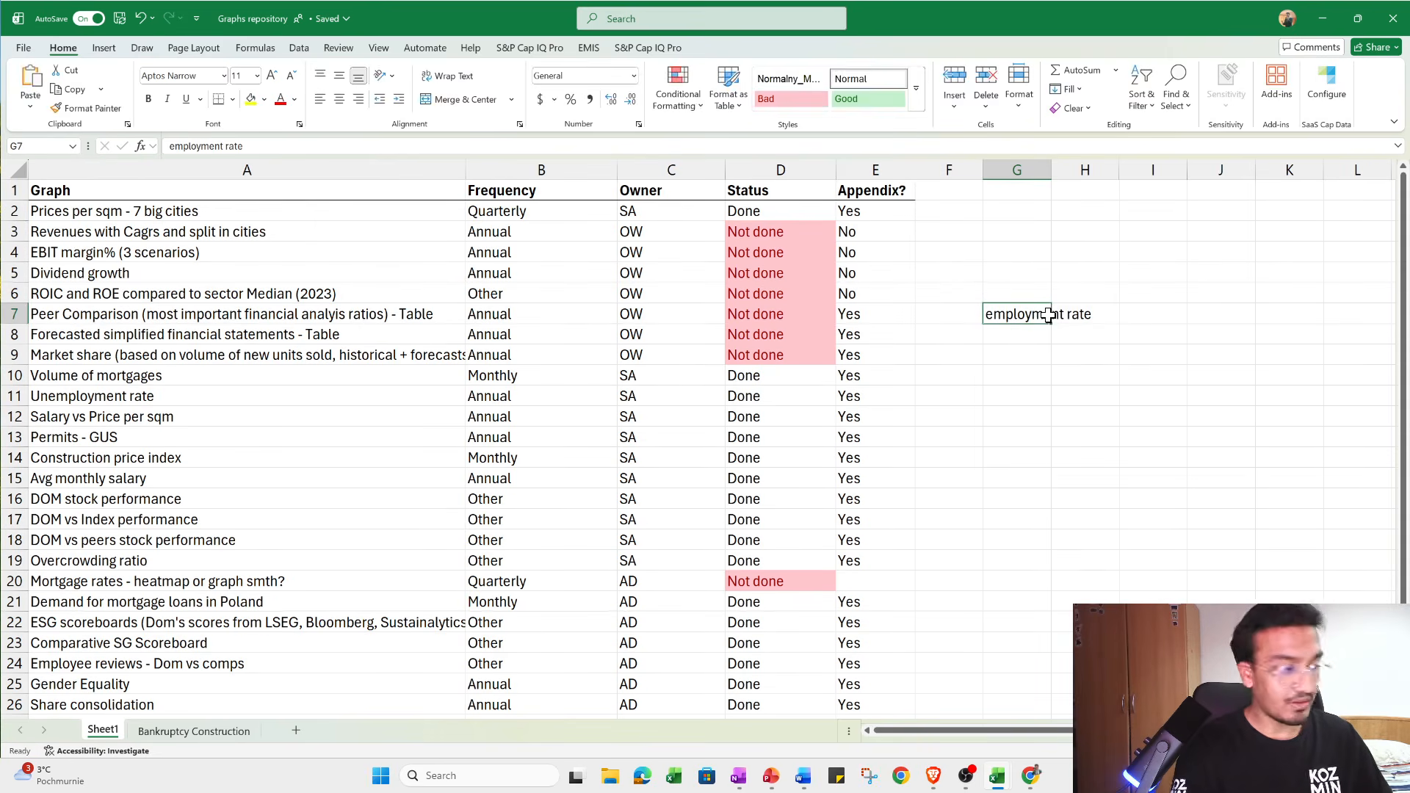
key(F2)
text(un)
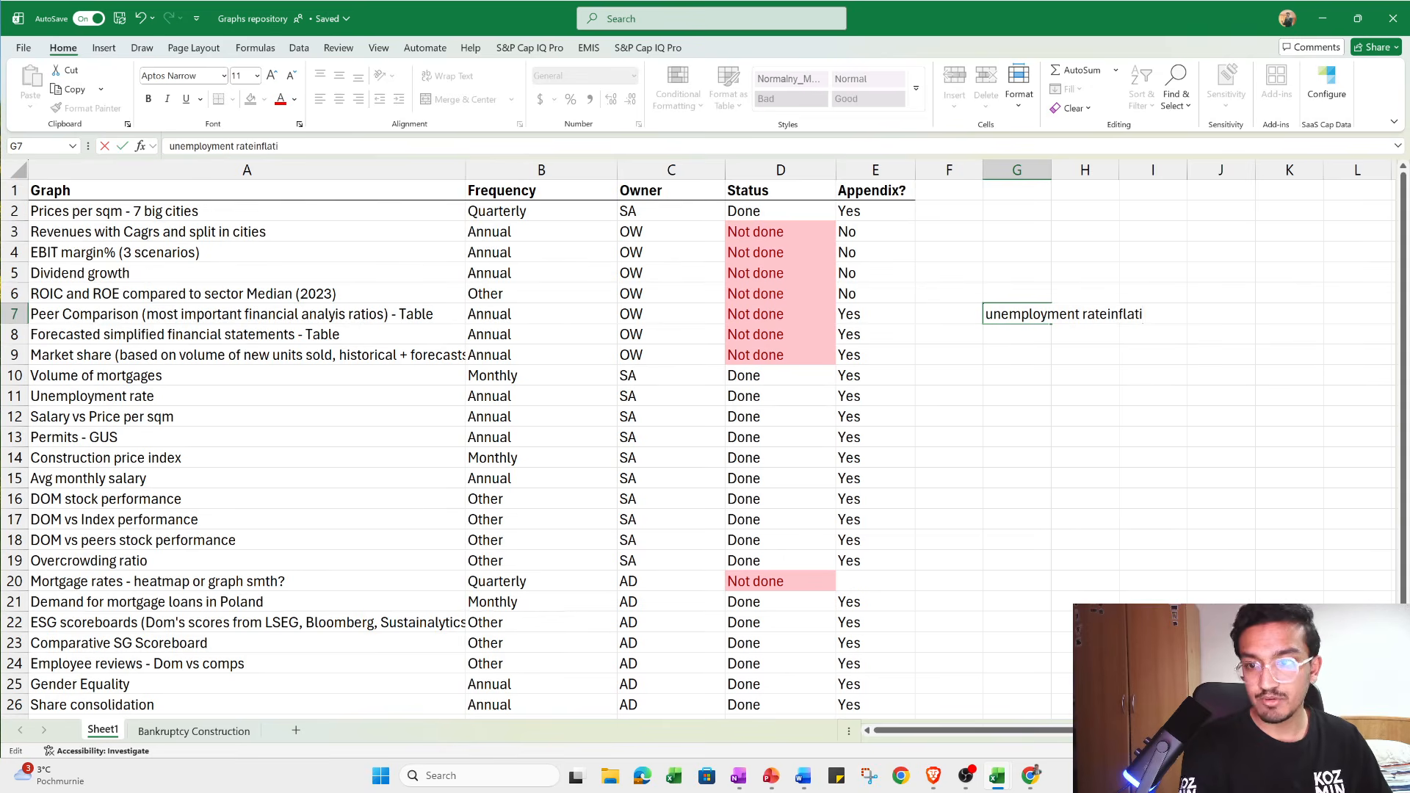
key(Return)
Enter "inflation" in cell G8 and widen column G to fit the graph names
text(inflation)
key(Return)
drag(1051, 169, 1129, 217)
Enter ABC beside both example graphs in cells H7 and H8
click(1156, 312)
text(A)
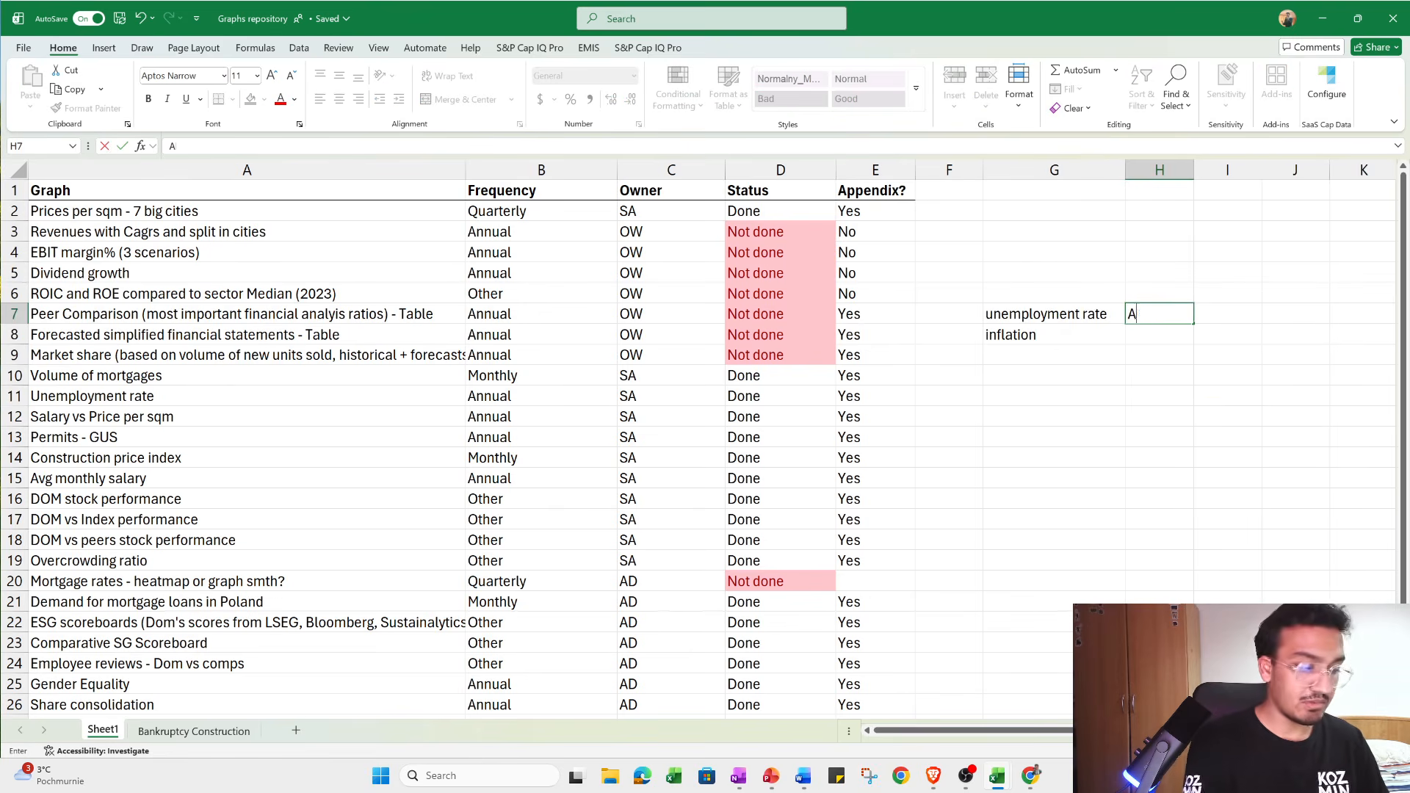
text(BCANC)
key(BackSpace)
key(BackSpace)
text(BC)
Add the headings "Team" in H6 and "Graph" in G6 above the example entries
key(Up)
key(Up)
text(Team)
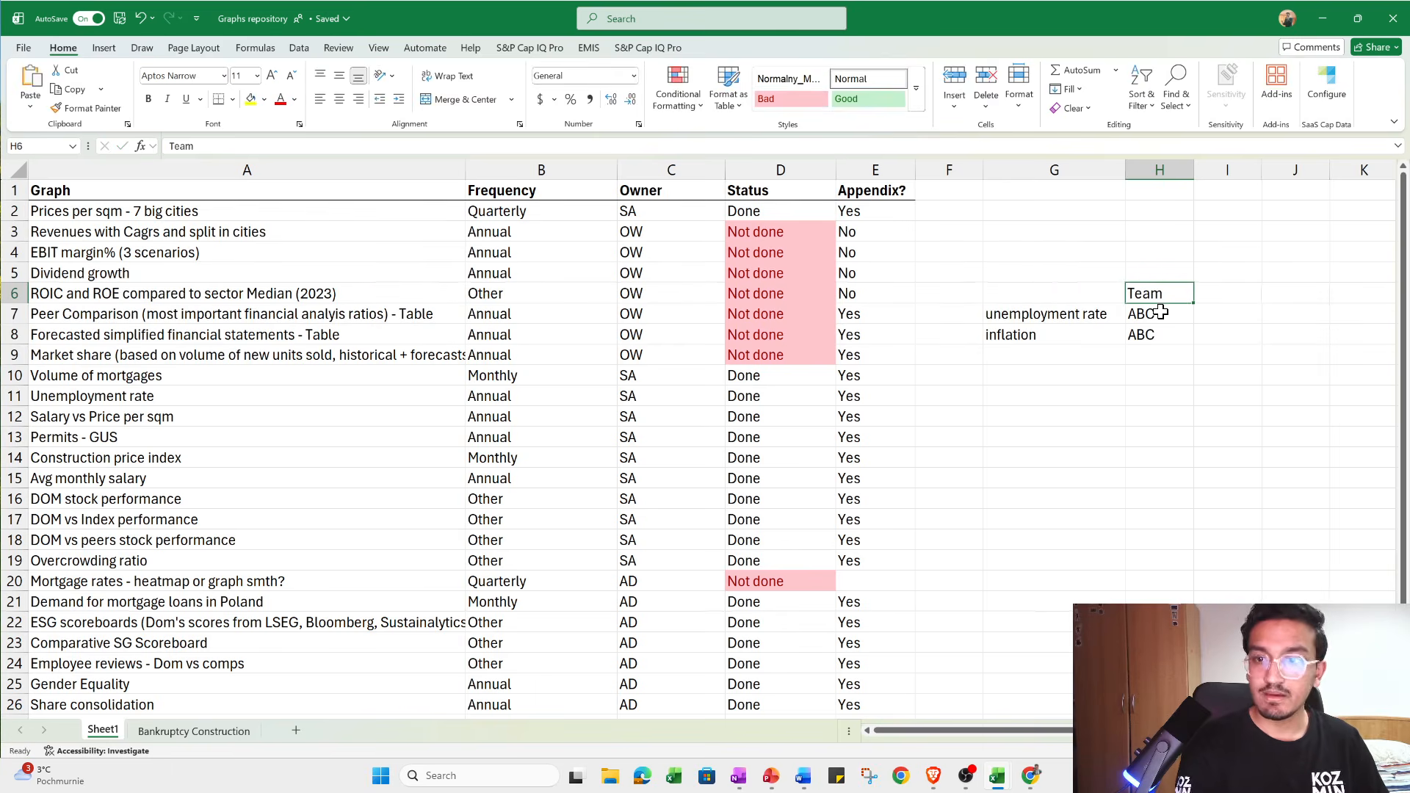
key(Left)
text(Gra)
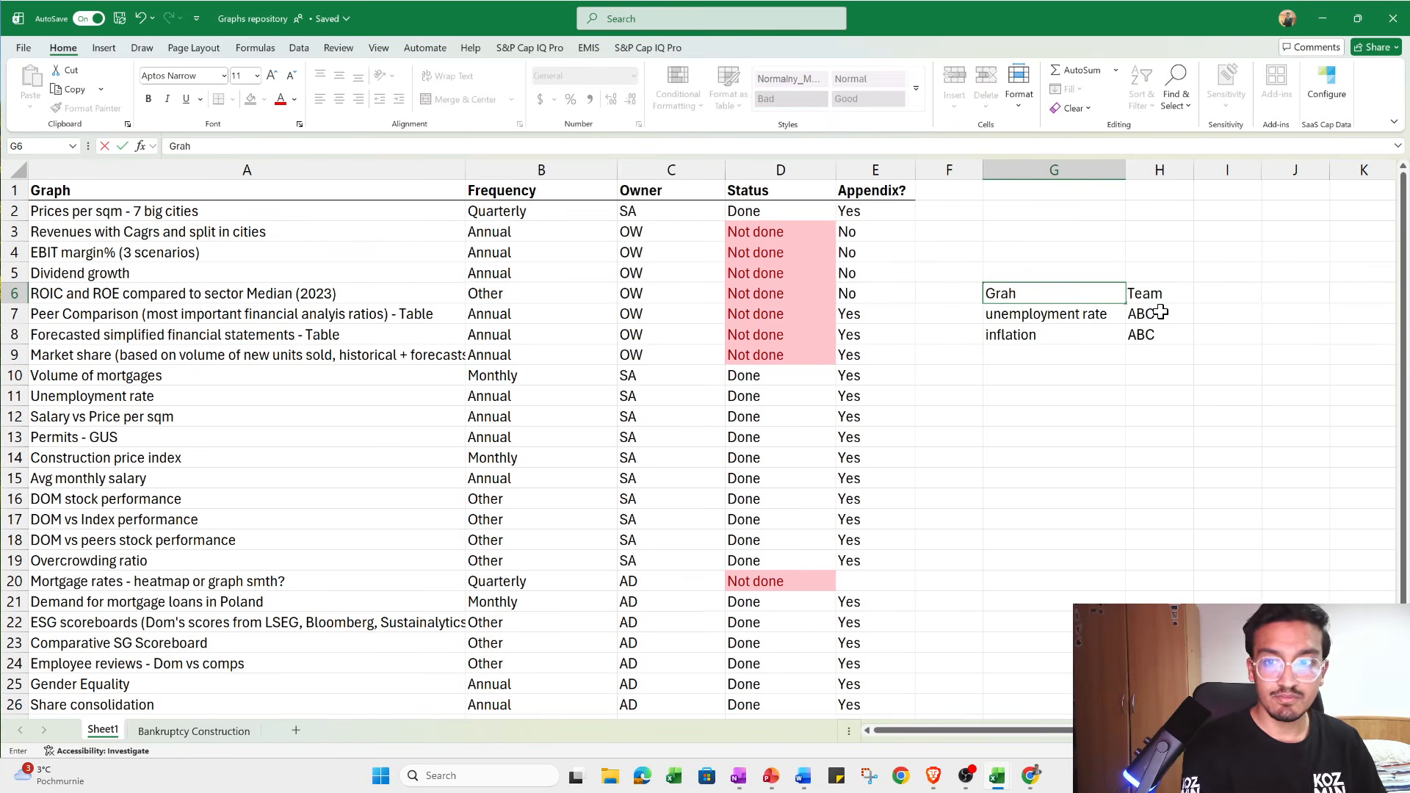
text(ph)
key(Return)
Make the example table's header cells G6:I6 bold and give them a bottom border
key(Up)
key(Right)
key(Right)
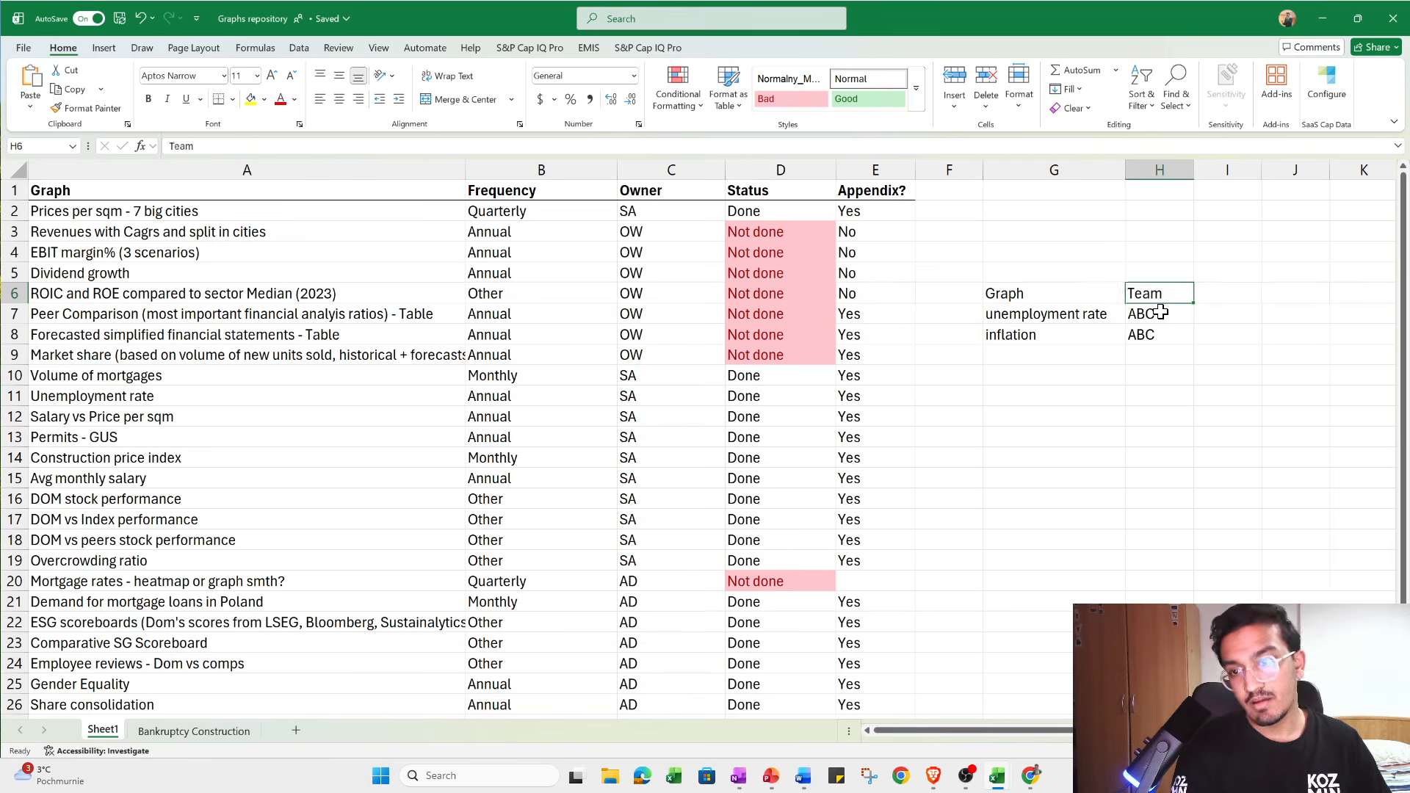
key(Left)
key(Left)
key(shift+Right)
key(shift+Right)
key(ctrl+b)
key(Right)
key(Left)
key(shift+Right)
key(shift+Right)
key(alt+h)
key(b)
key(o)
key(Down)
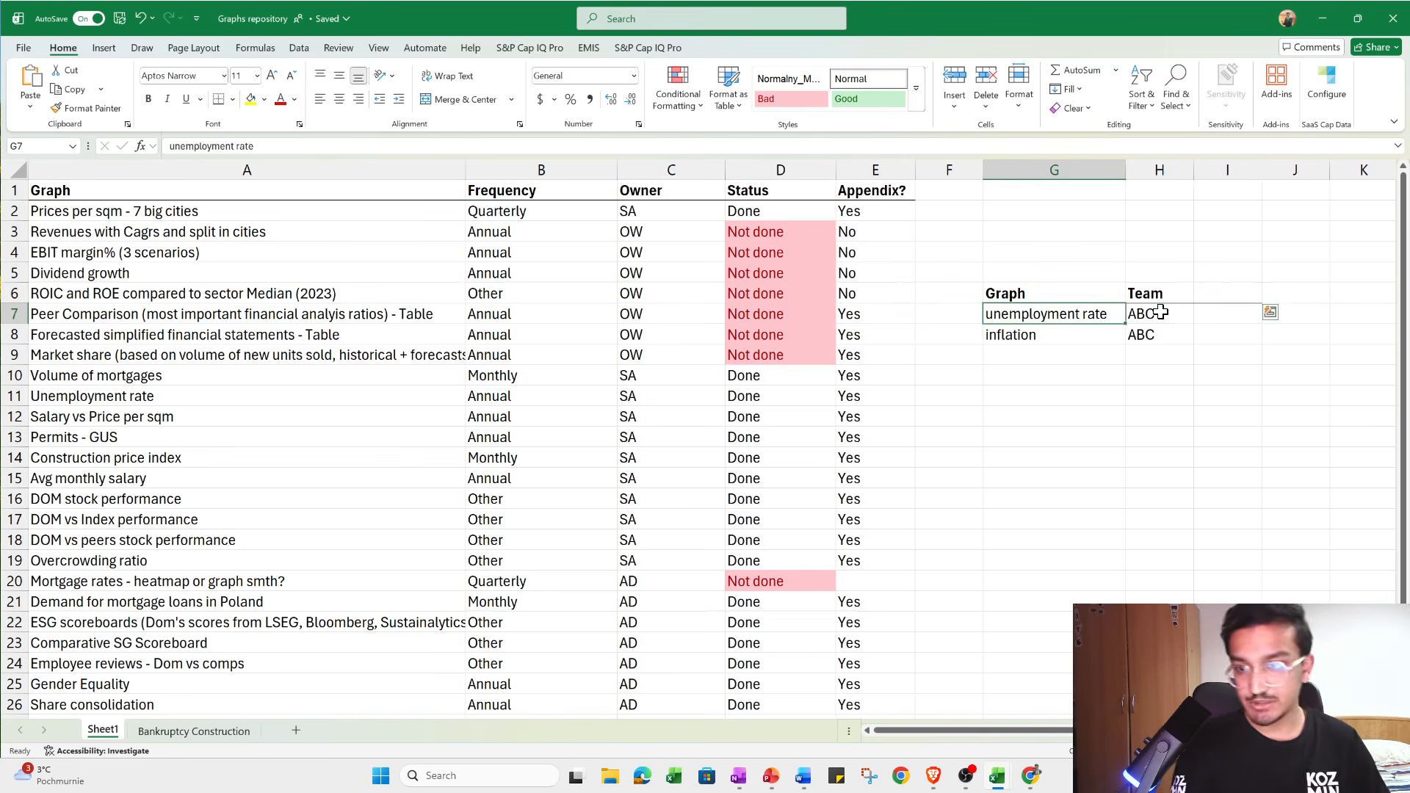
Enter Quarterly for unemployment rate in I7 and Monthly for inflation in I8
key(Right)
key(Right)
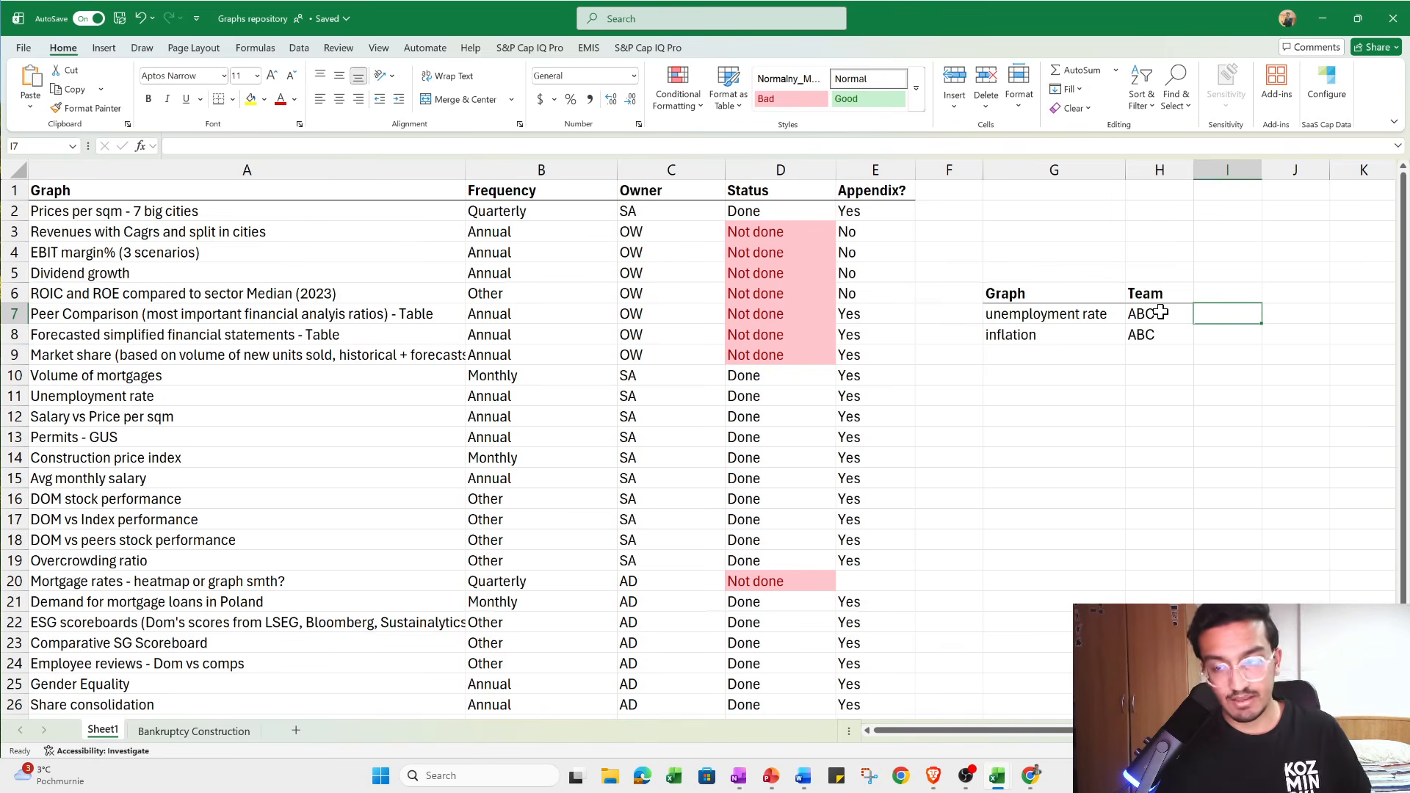
text(Quarterly)
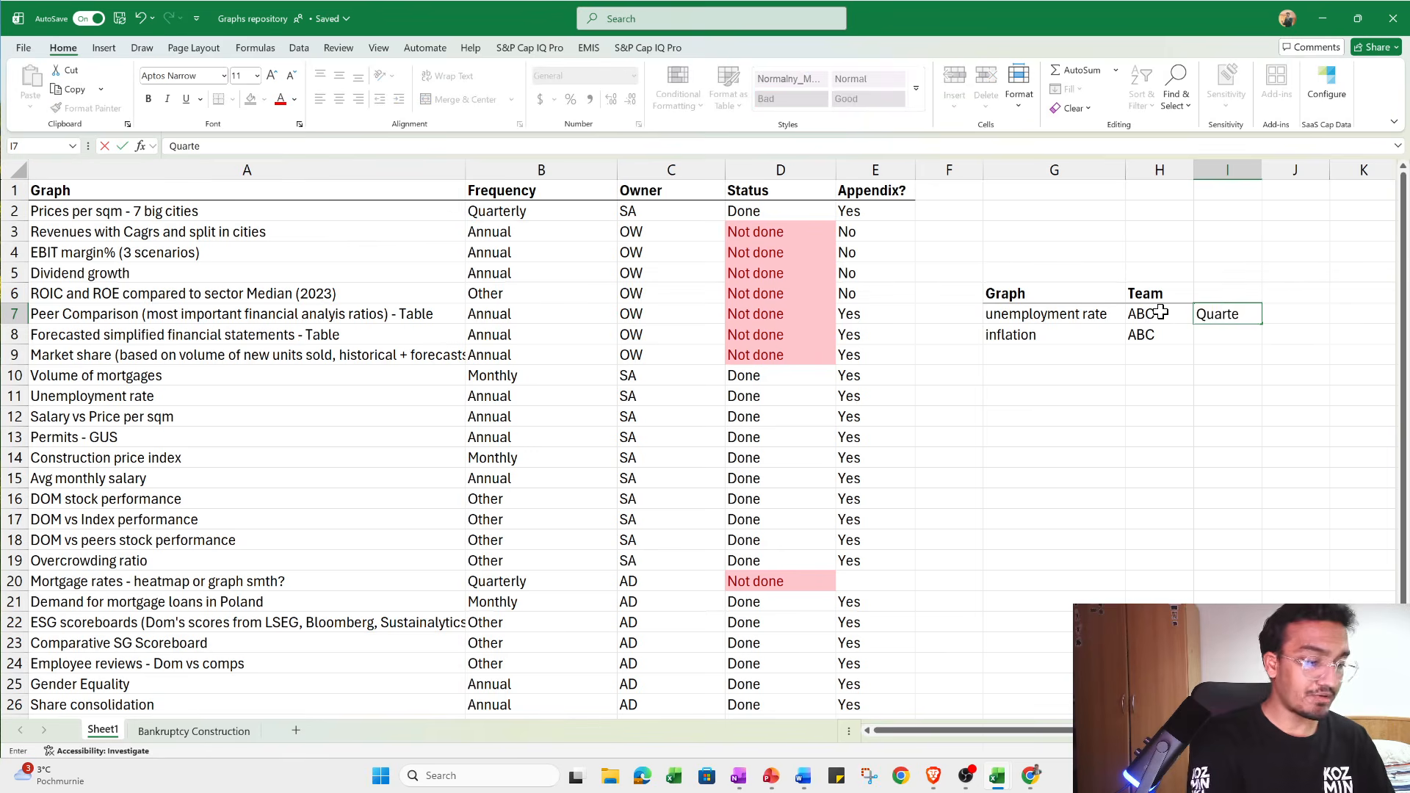
key(Return)
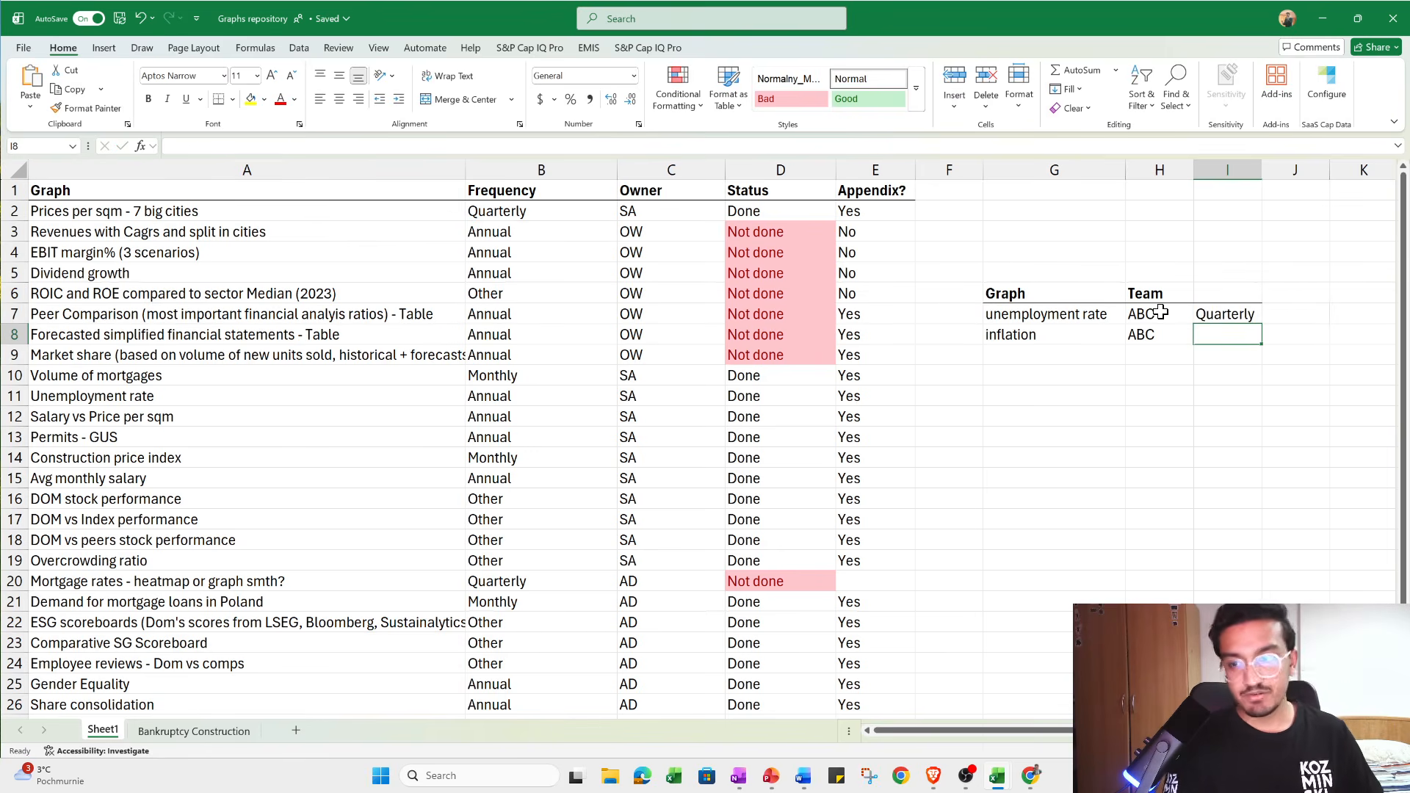
text(Monthly)
key(Return)
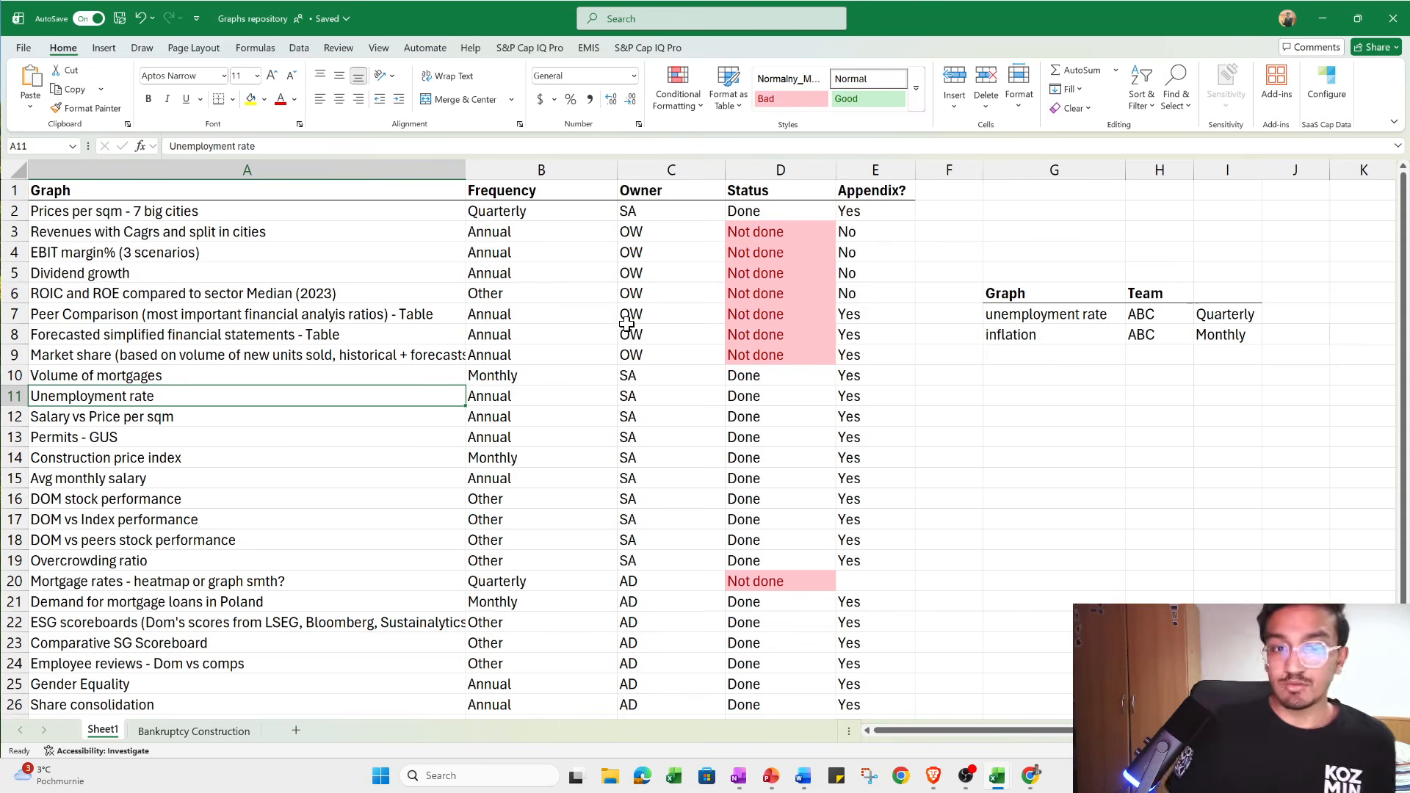
Review the Frequency, Owner, Status and Appendix? columns of the main graph list
drag(519, 227, 535, 394)
click(536, 288)
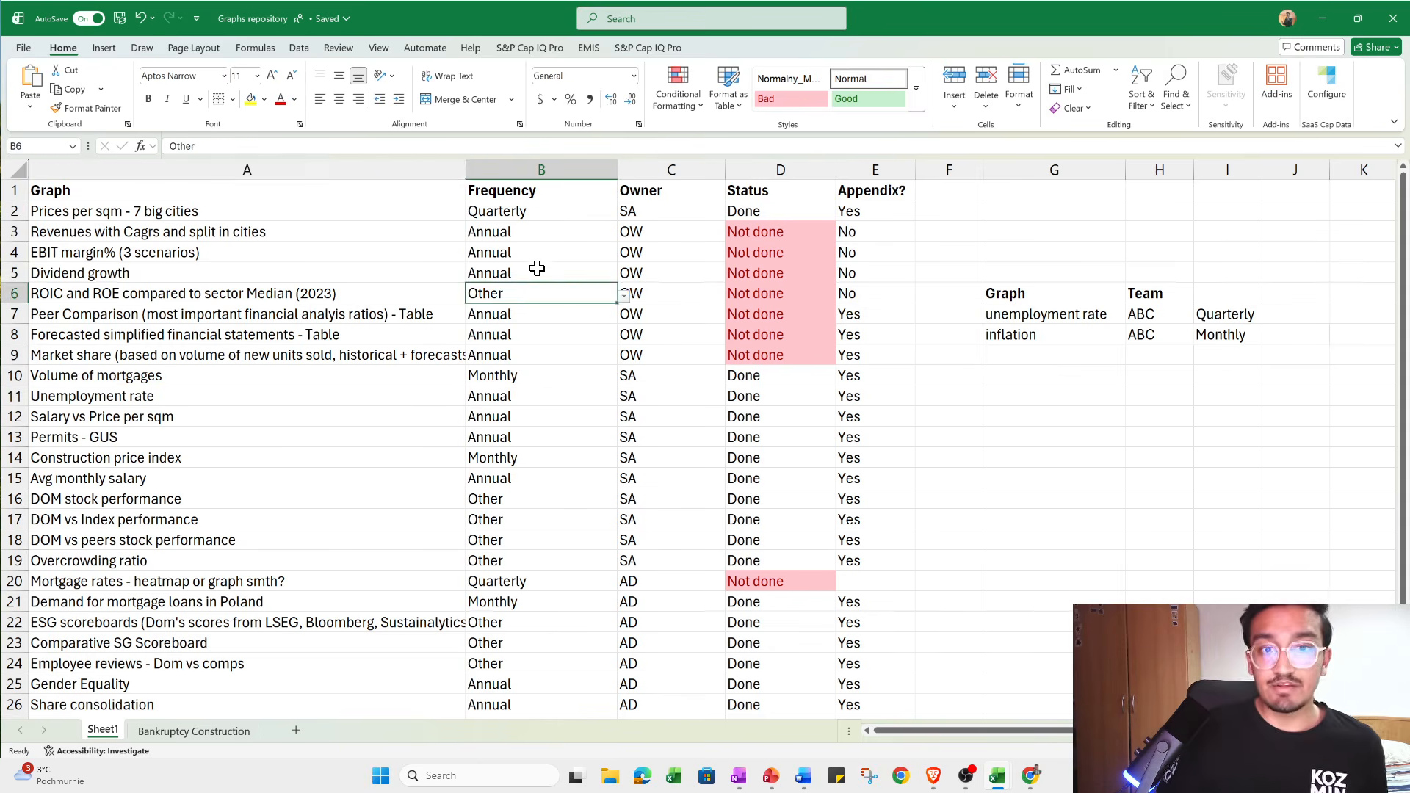
click(362, 263)
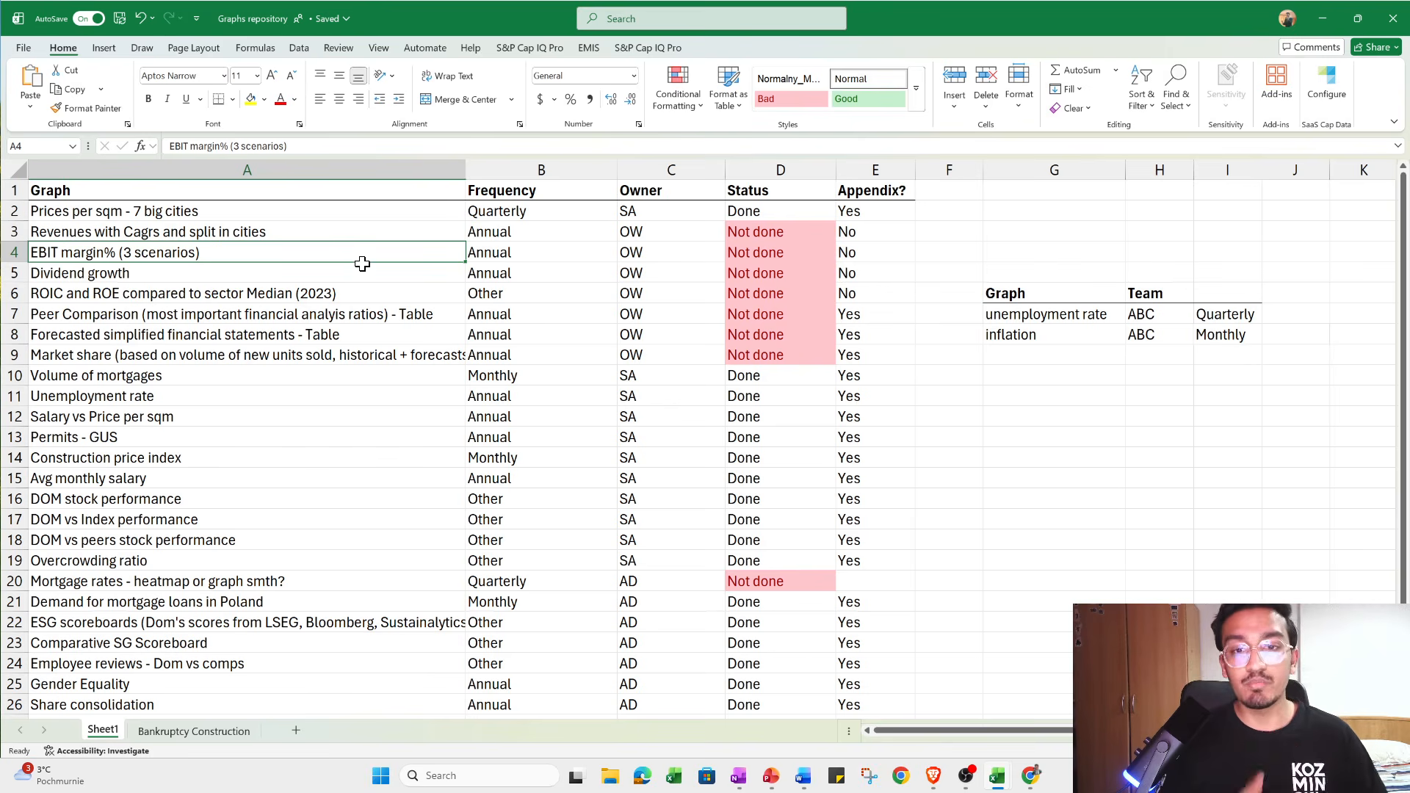
click(677, 191)
click(646, 213)
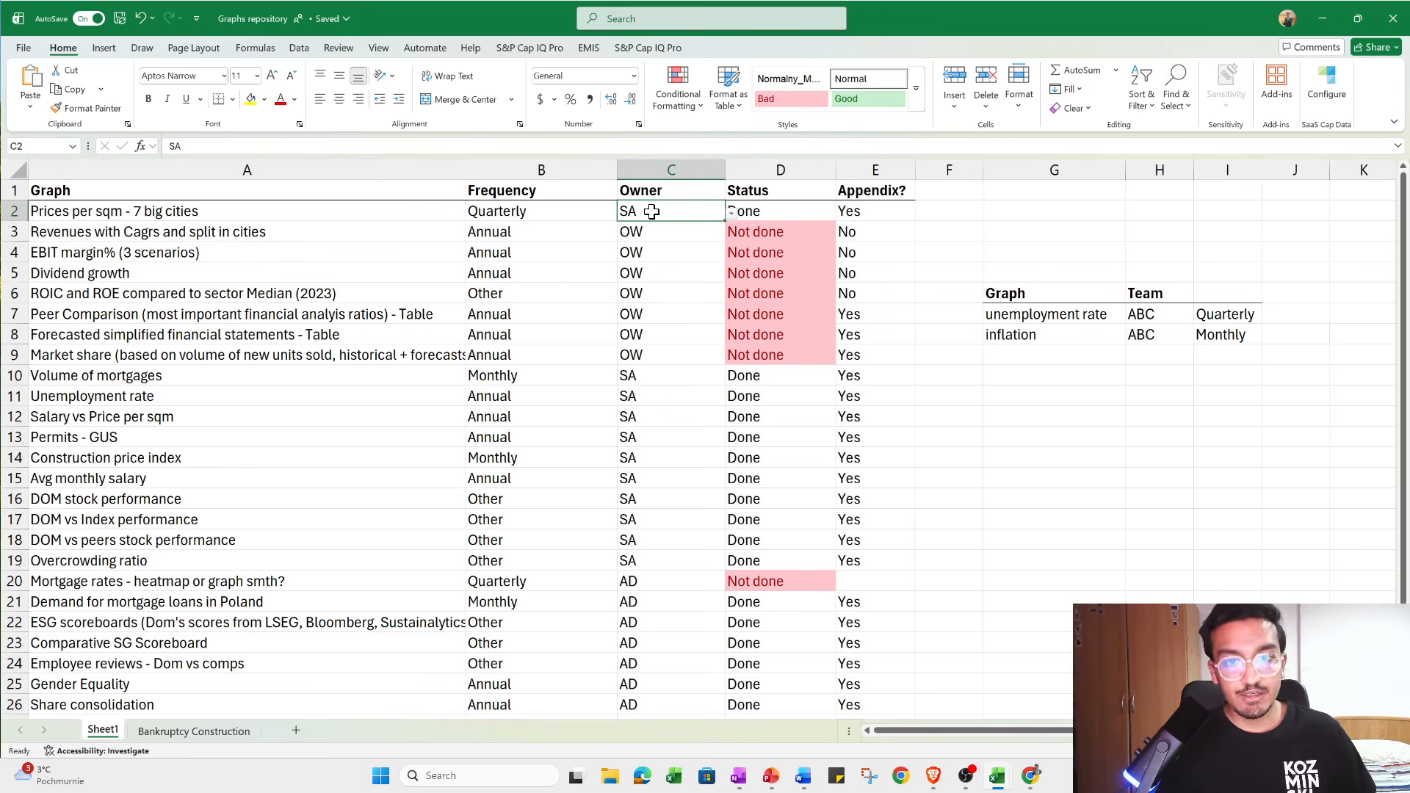
drag(643, 375, 643, 552)
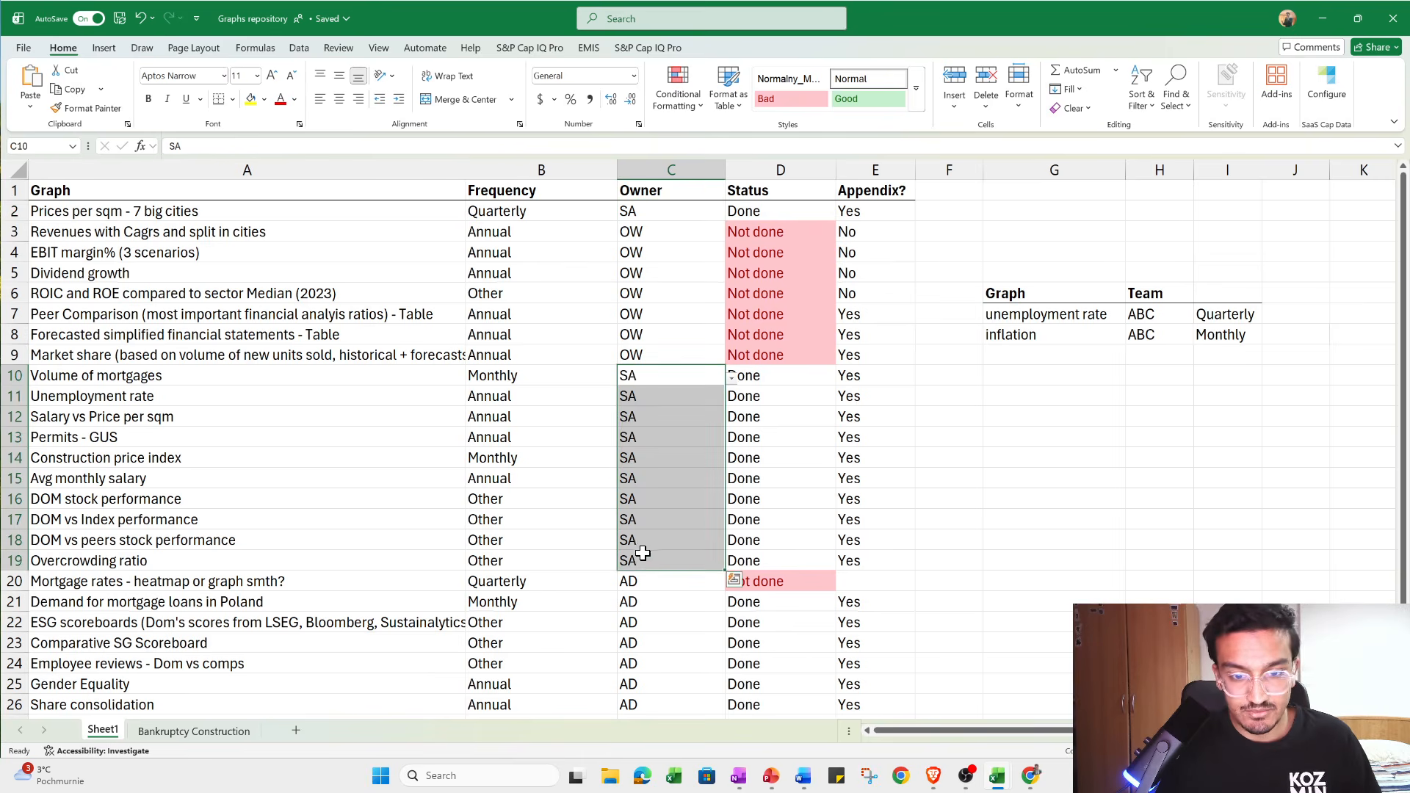
drag(649, 356, 672, 234)
scroll(677, 393, down, 4)
drag(636, 375, 650, 456)
scroll(754, 381, up, 4)
click(790, 185)
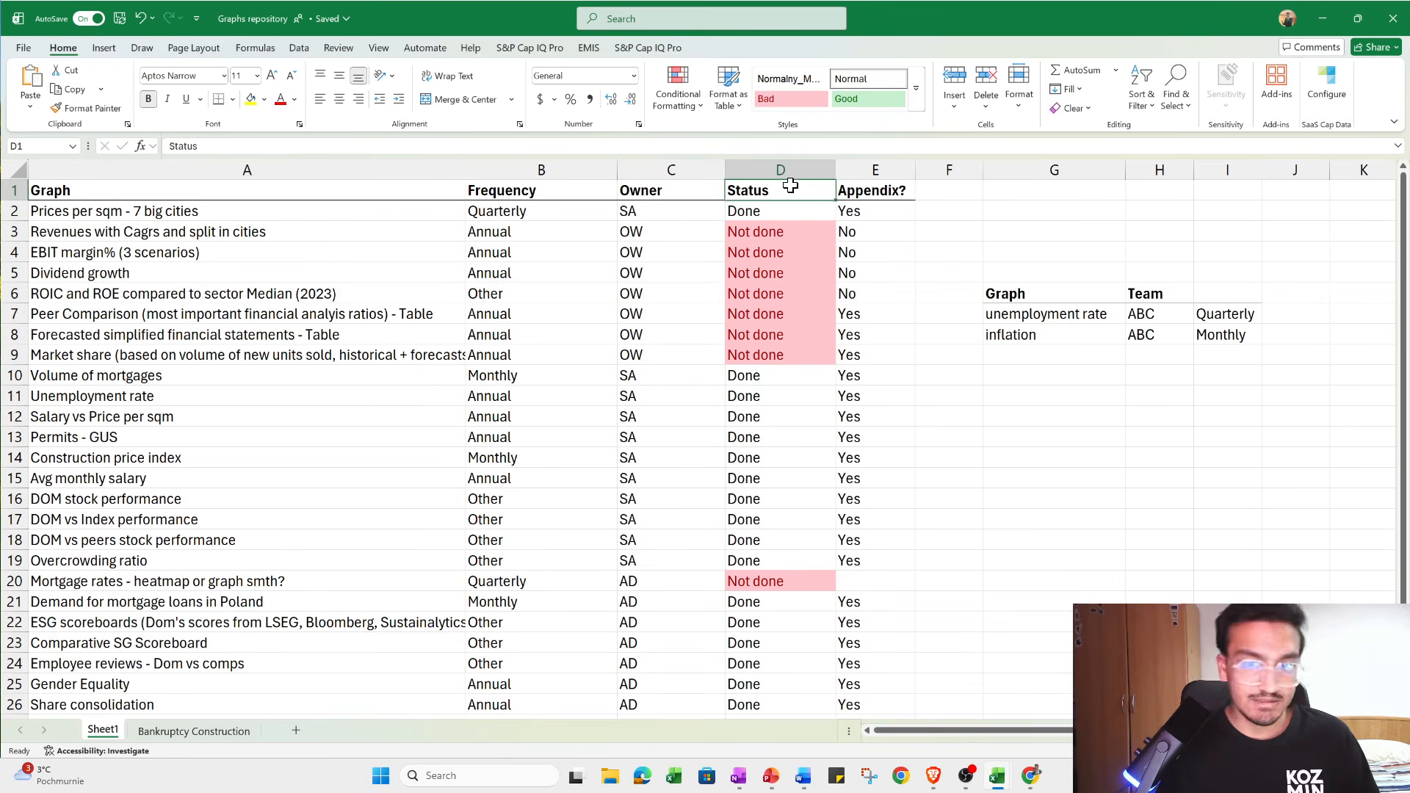
click(870, 188)
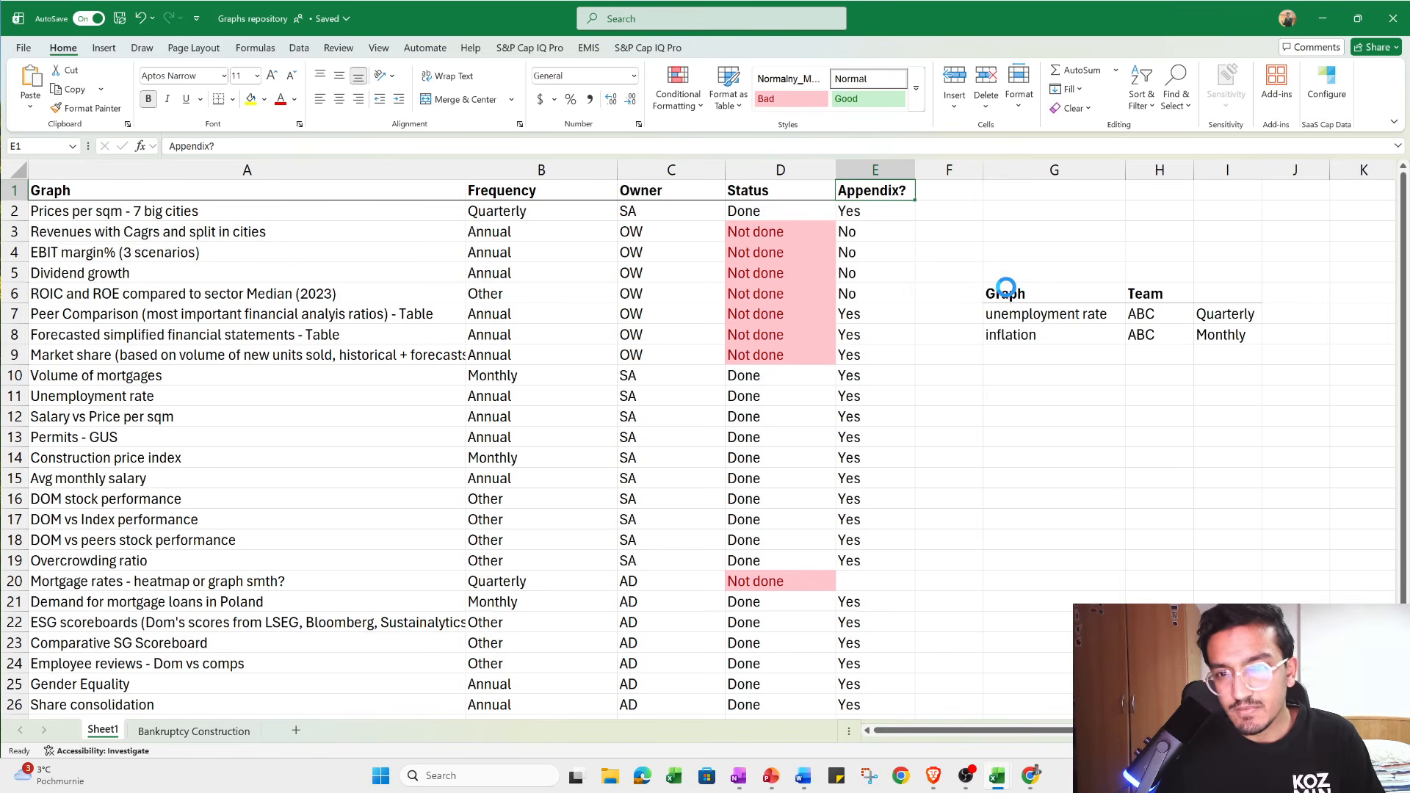
Switch to the Brave browser and bring up the 2025 winning report by Kozminski University
click(935, 777)
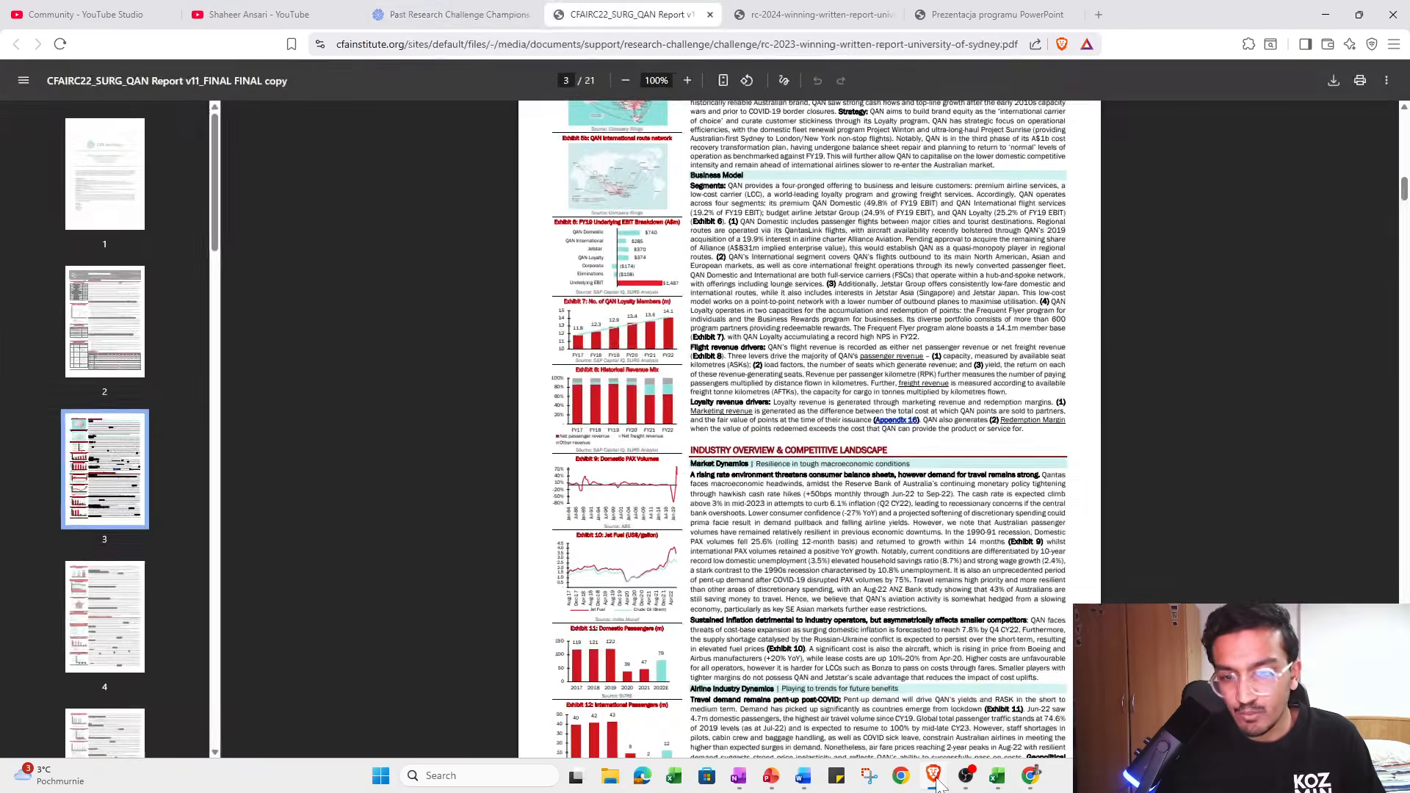
click(462, 10)
key(ctrl+Tab)
key(ctrl+Tab)
key(ctrl+Tab)
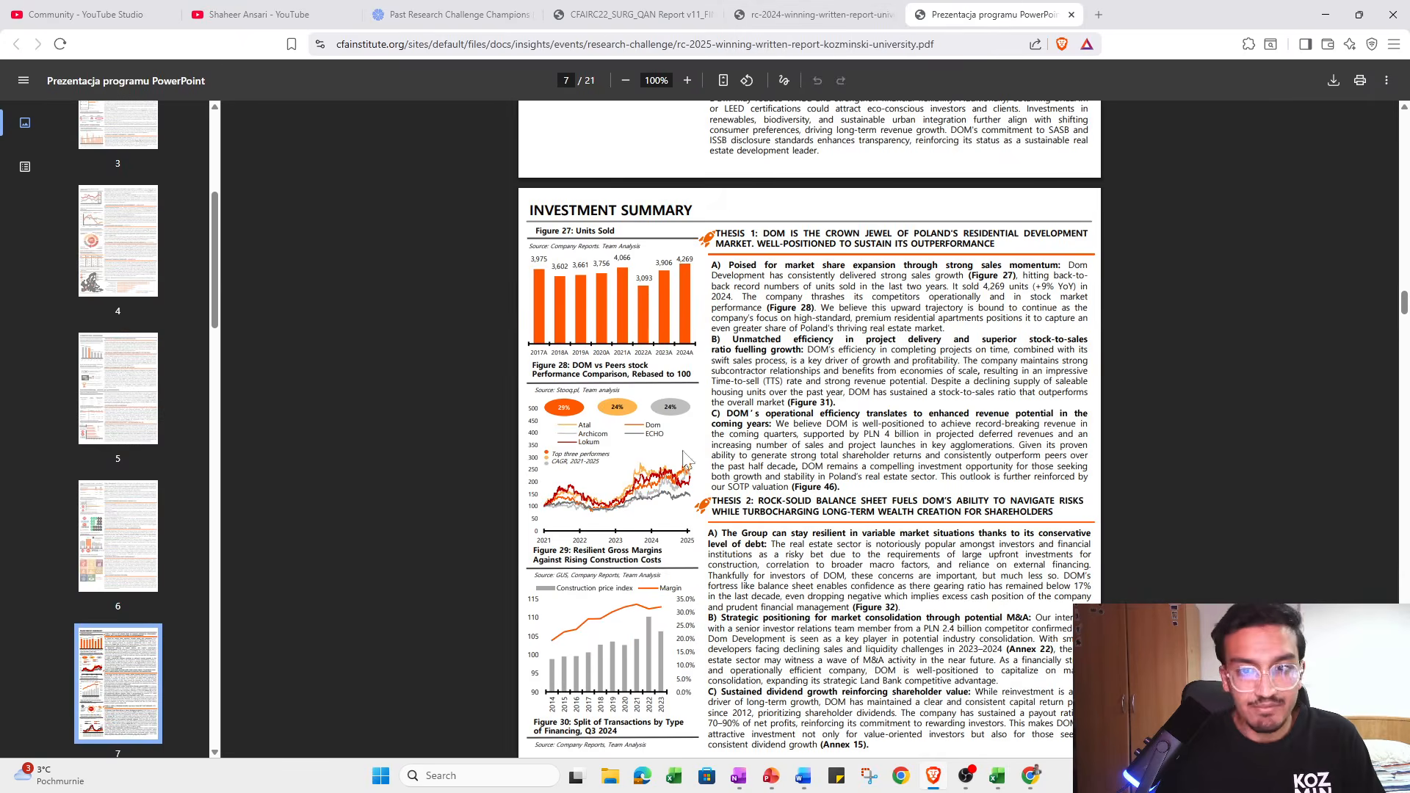
Examine the report's annex table of contents and the annexes up to Annex 13, Beta calculations
scroll(810, 428, down, 10)
scroll(809, 428, down, 10)
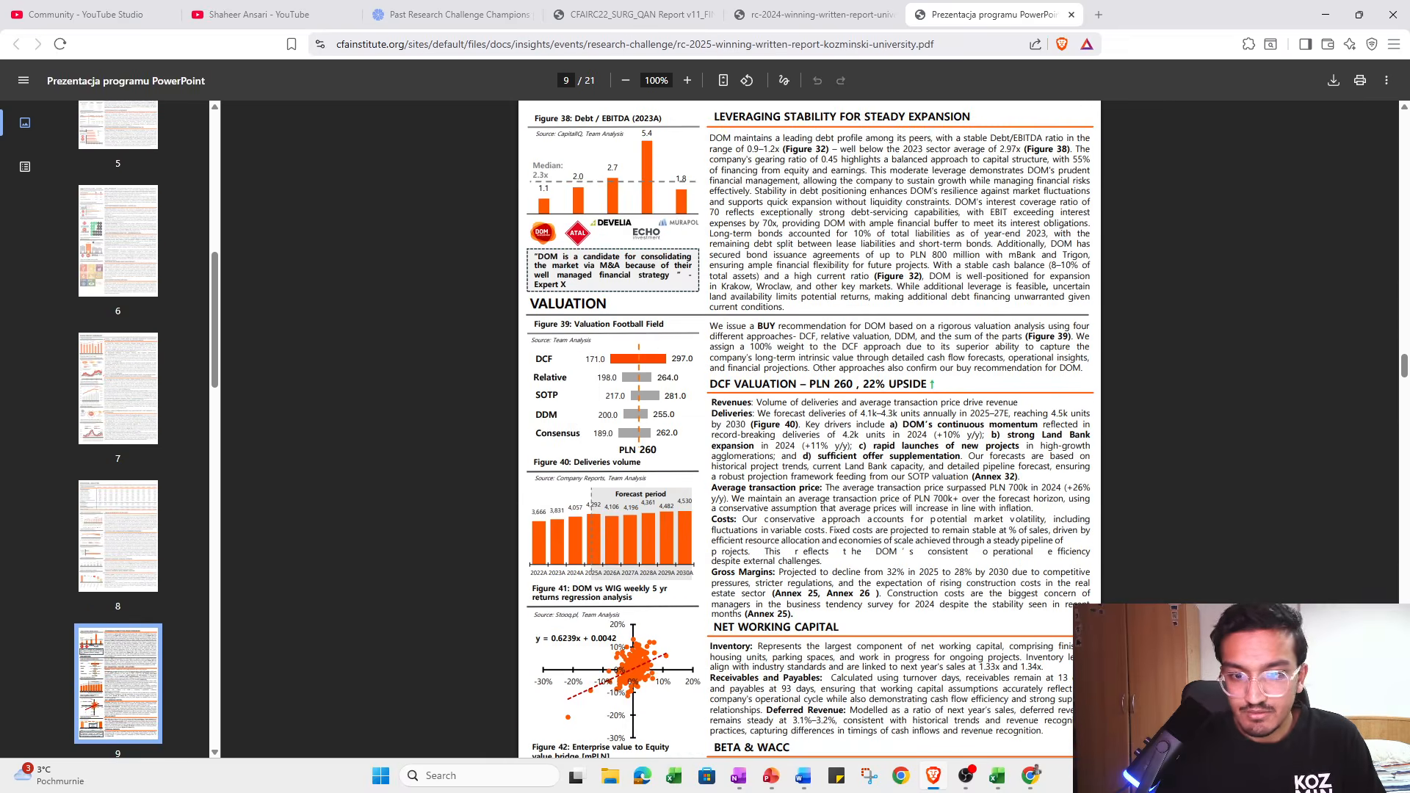
scroll(809, 428, down, 12)
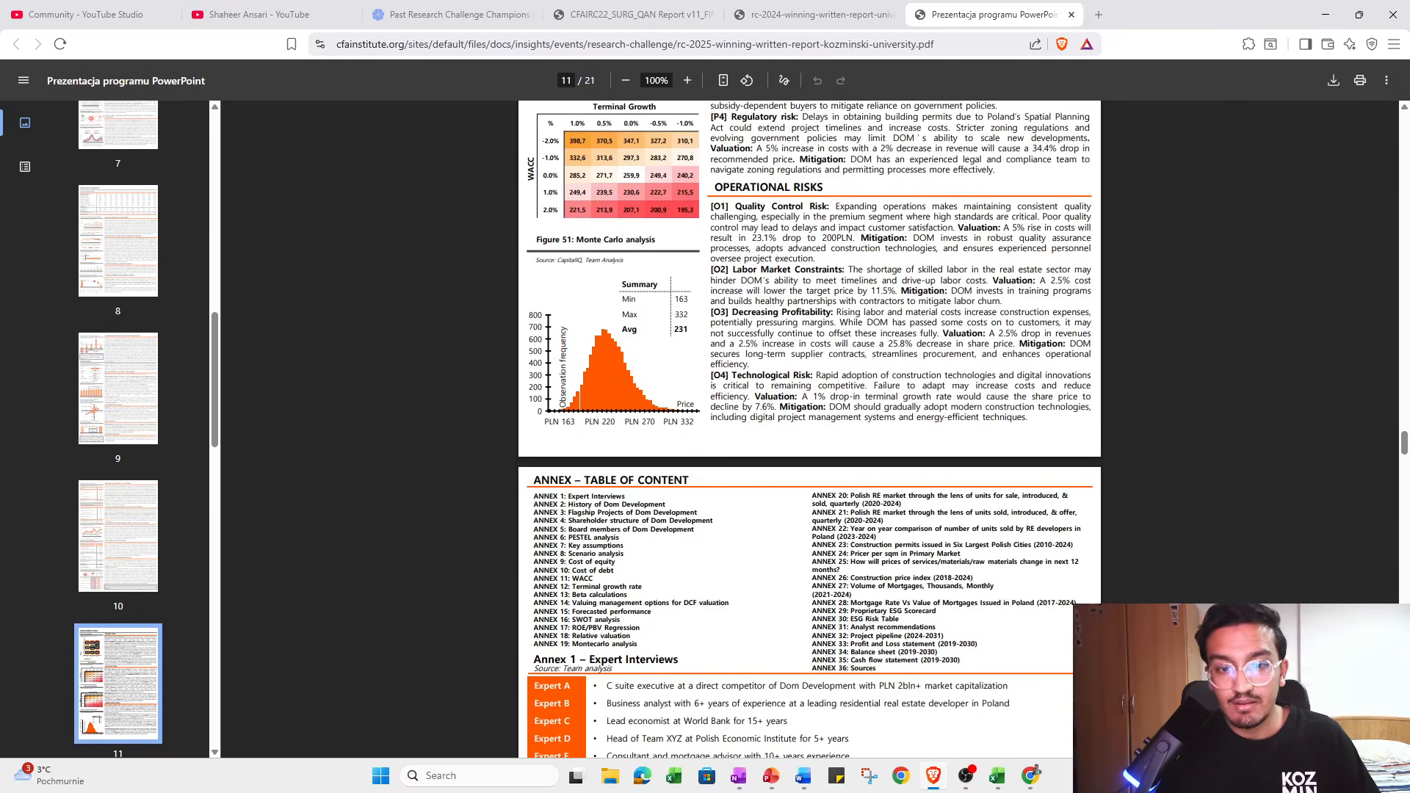
scroll(809, 428, down, 3)
drag(533, 260, 690, 260)
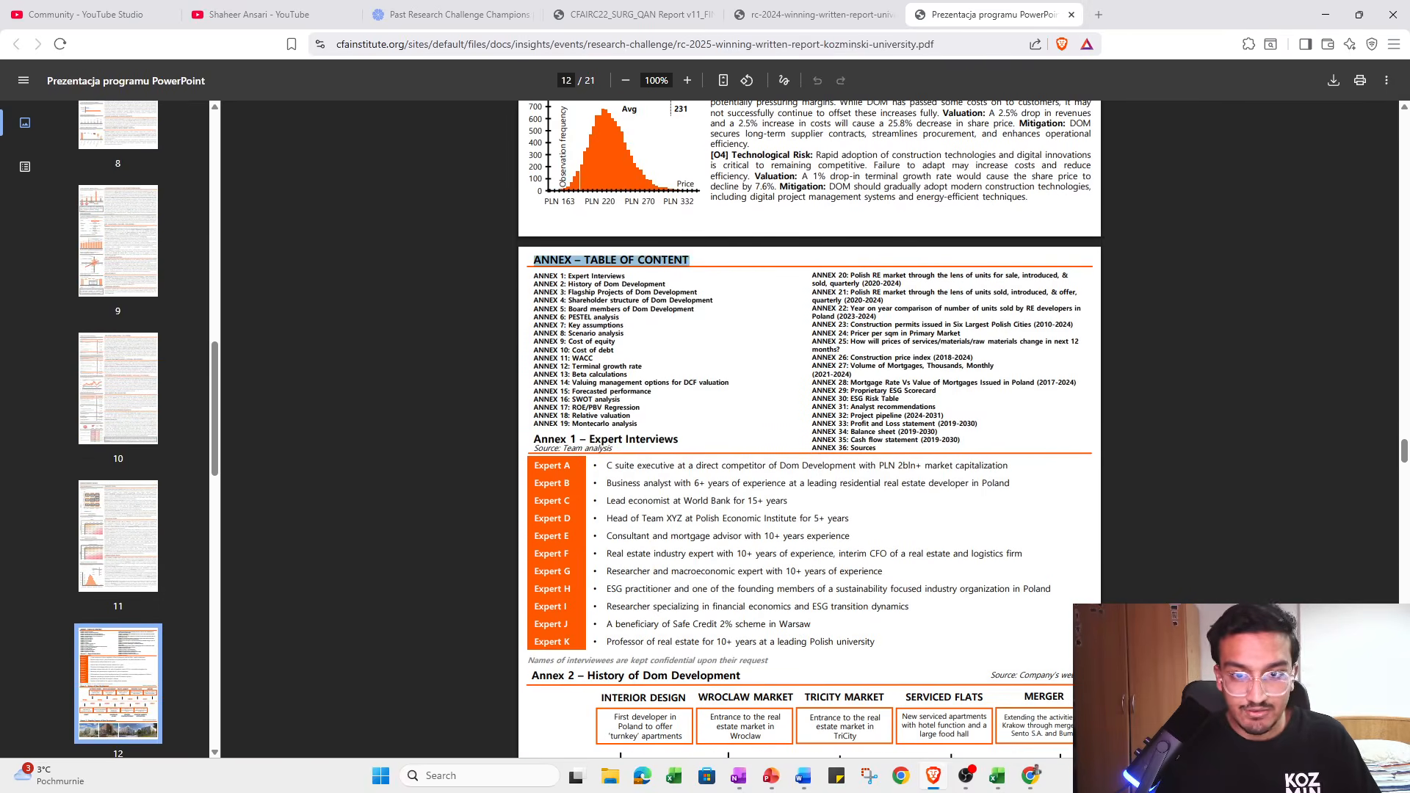
click(715, 265)
scroll(716, 266, down, 12)
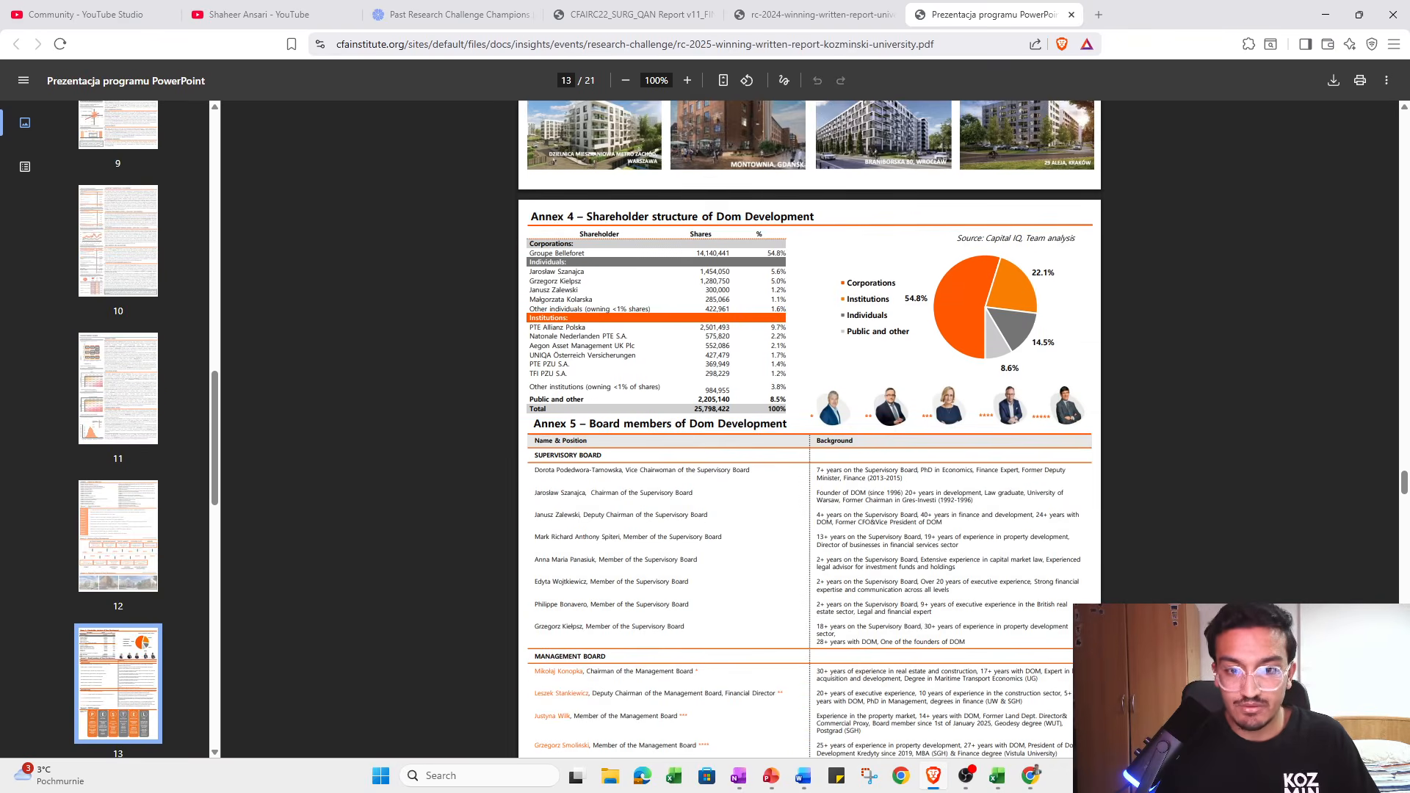
scroll(777, 396, down, 12)
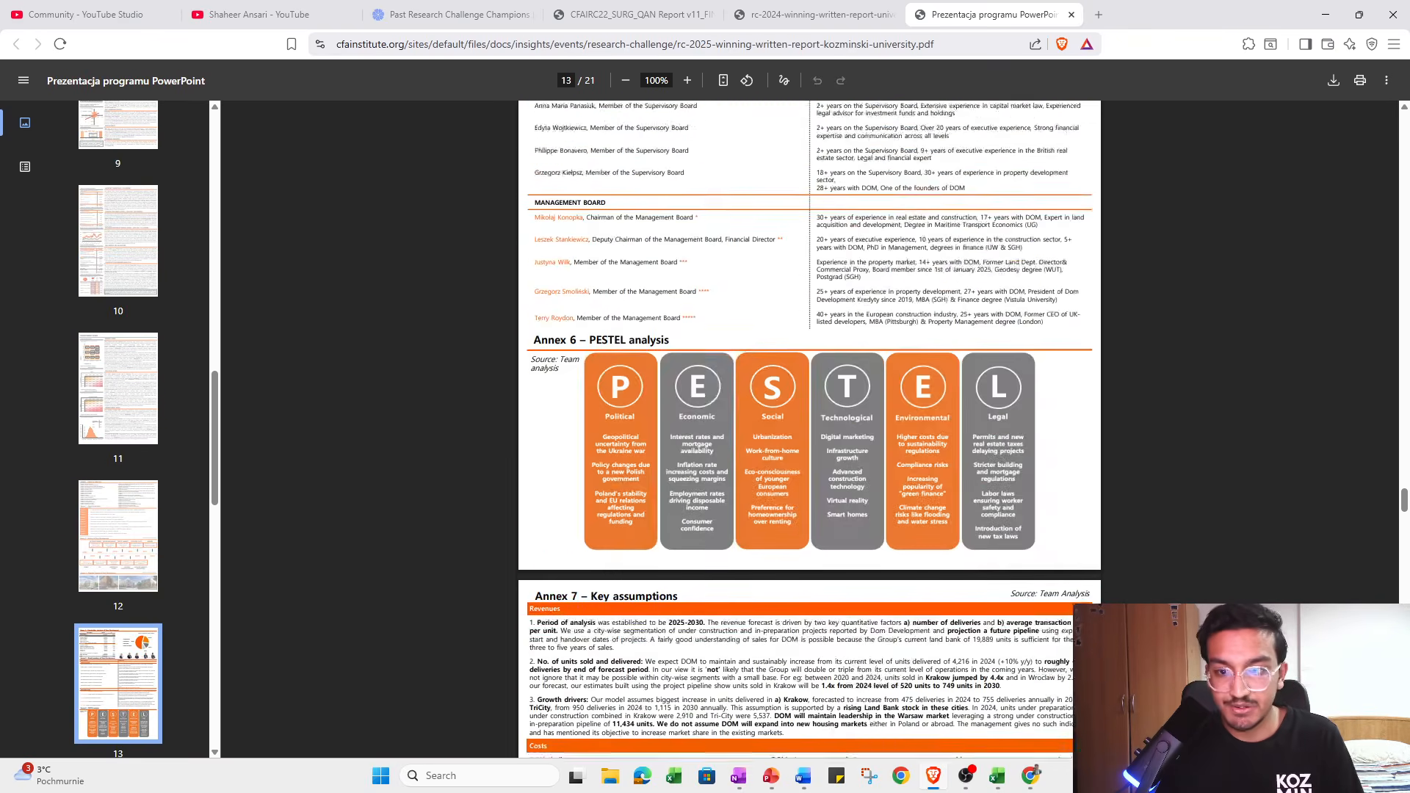
scroll(778, 396, down, 6)
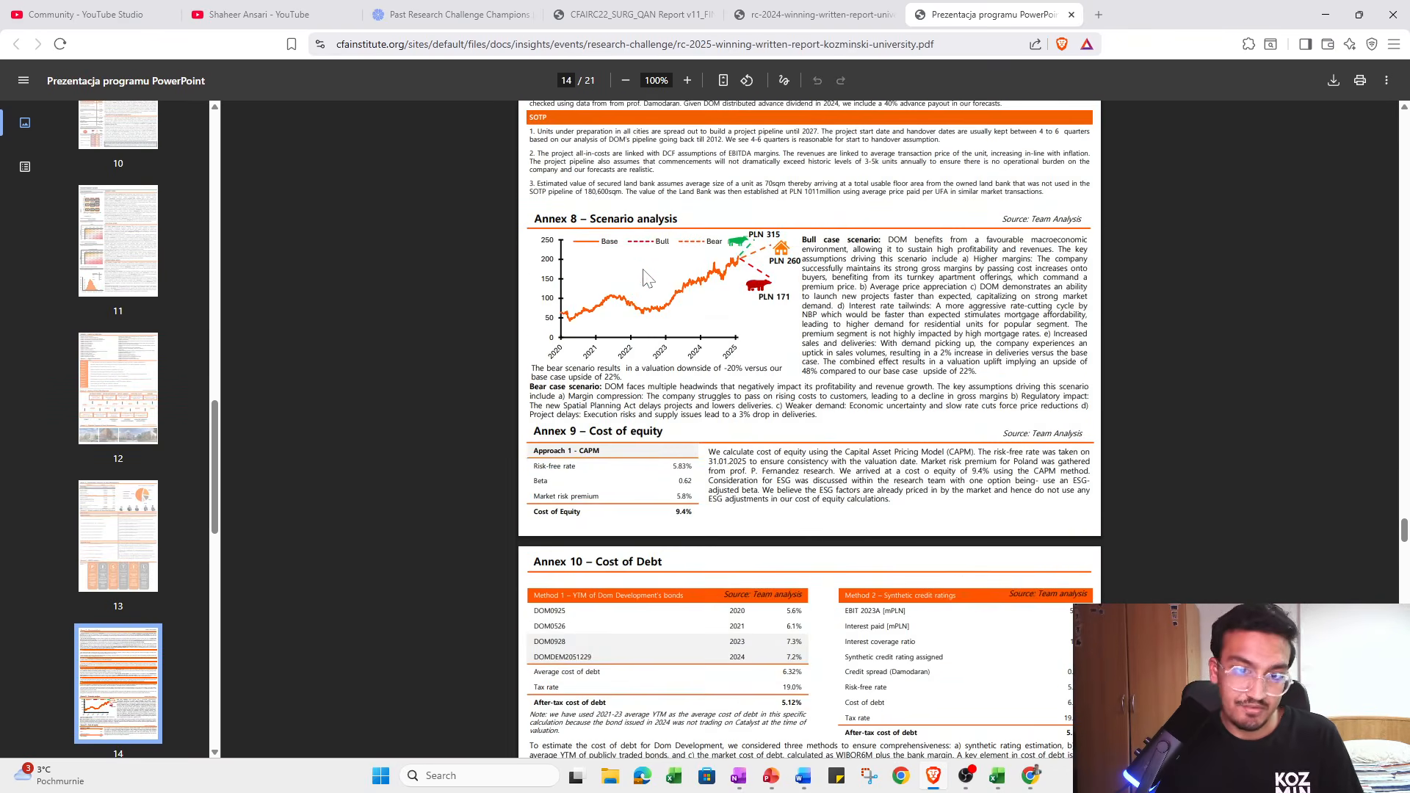
scroll(779, 324, down, 1)
scroll(807, 426, down, 10)
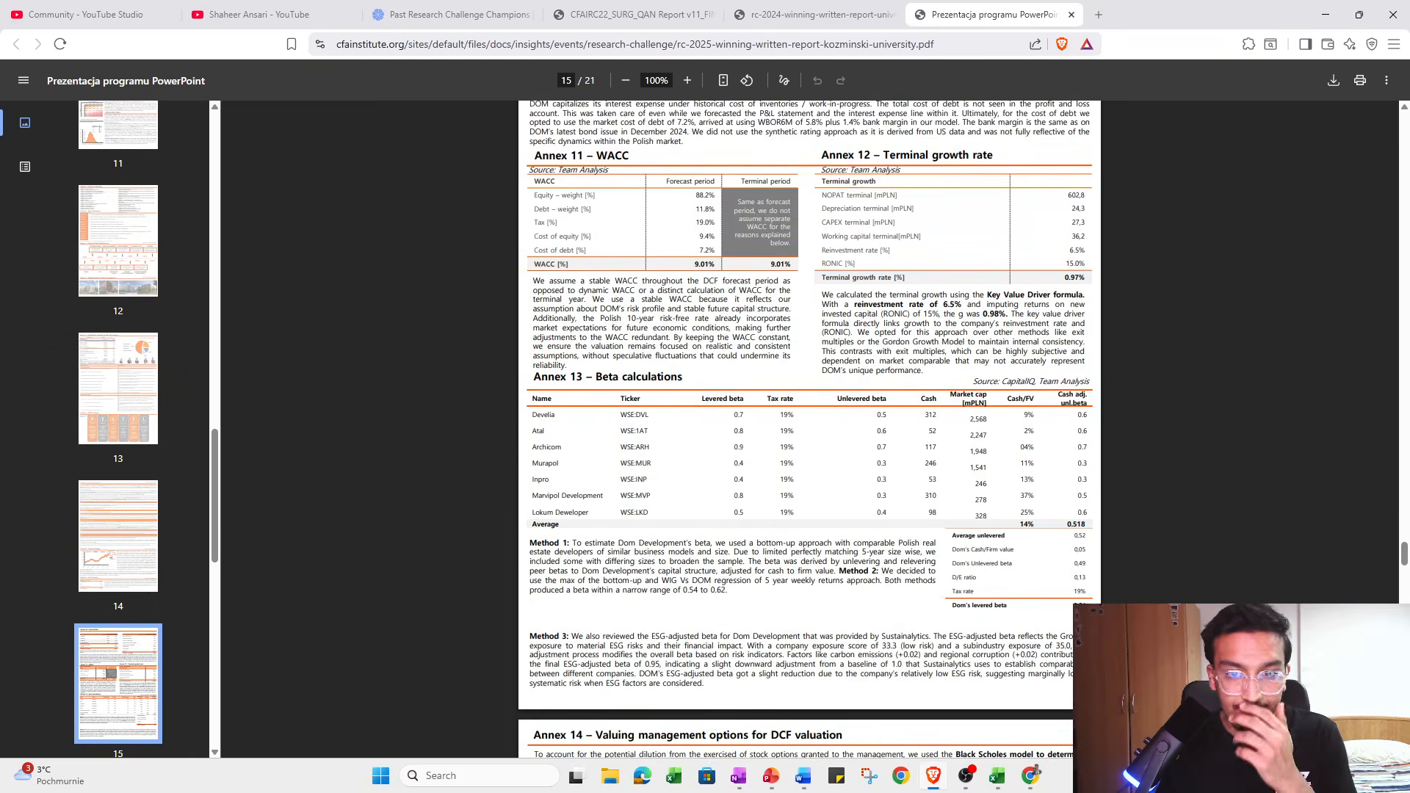
Examine Annex 14 on valuing management options in the winning report and return to the Graphs repository workbook
scroll(807, 426, down, 4)
scroll(971, 420, down, 2)
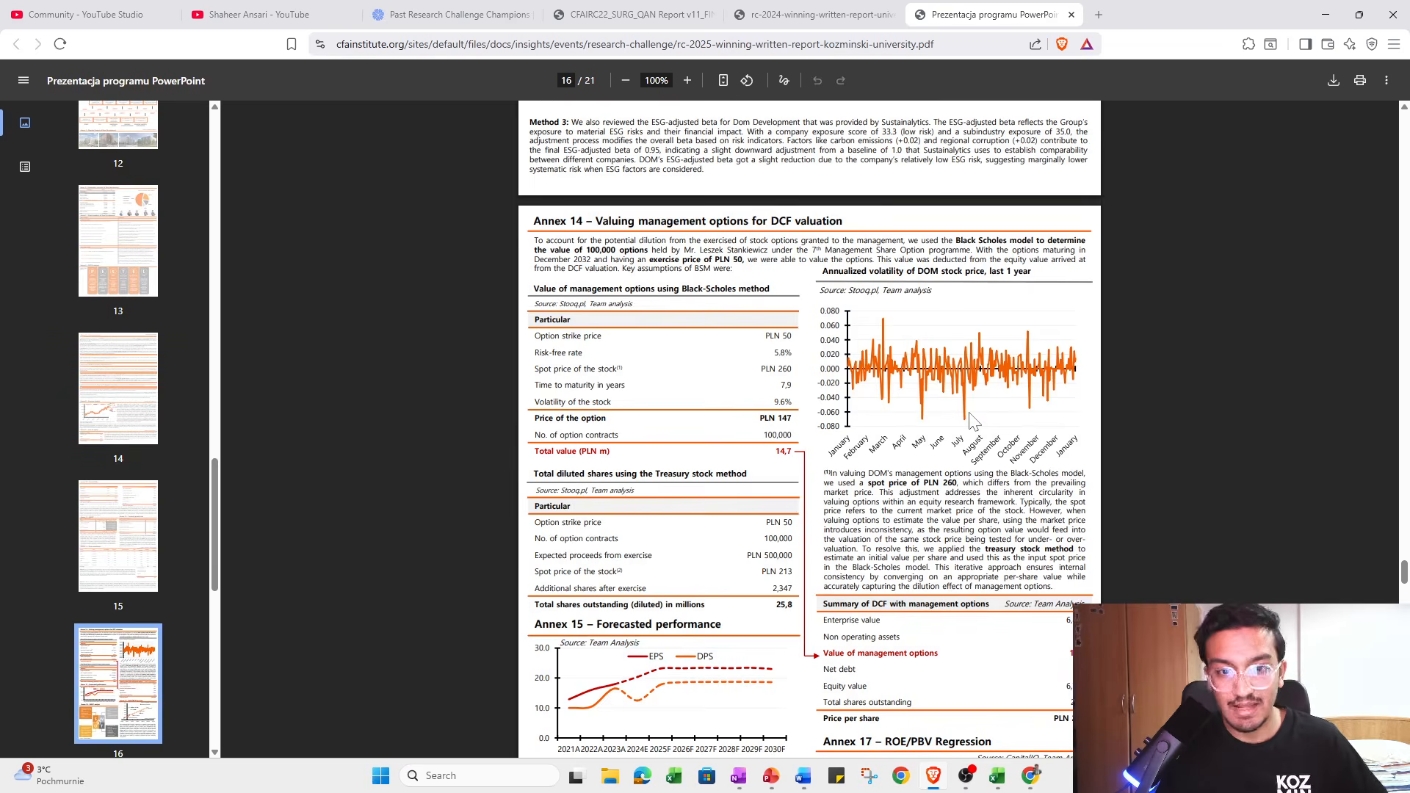
click(1325, 15)
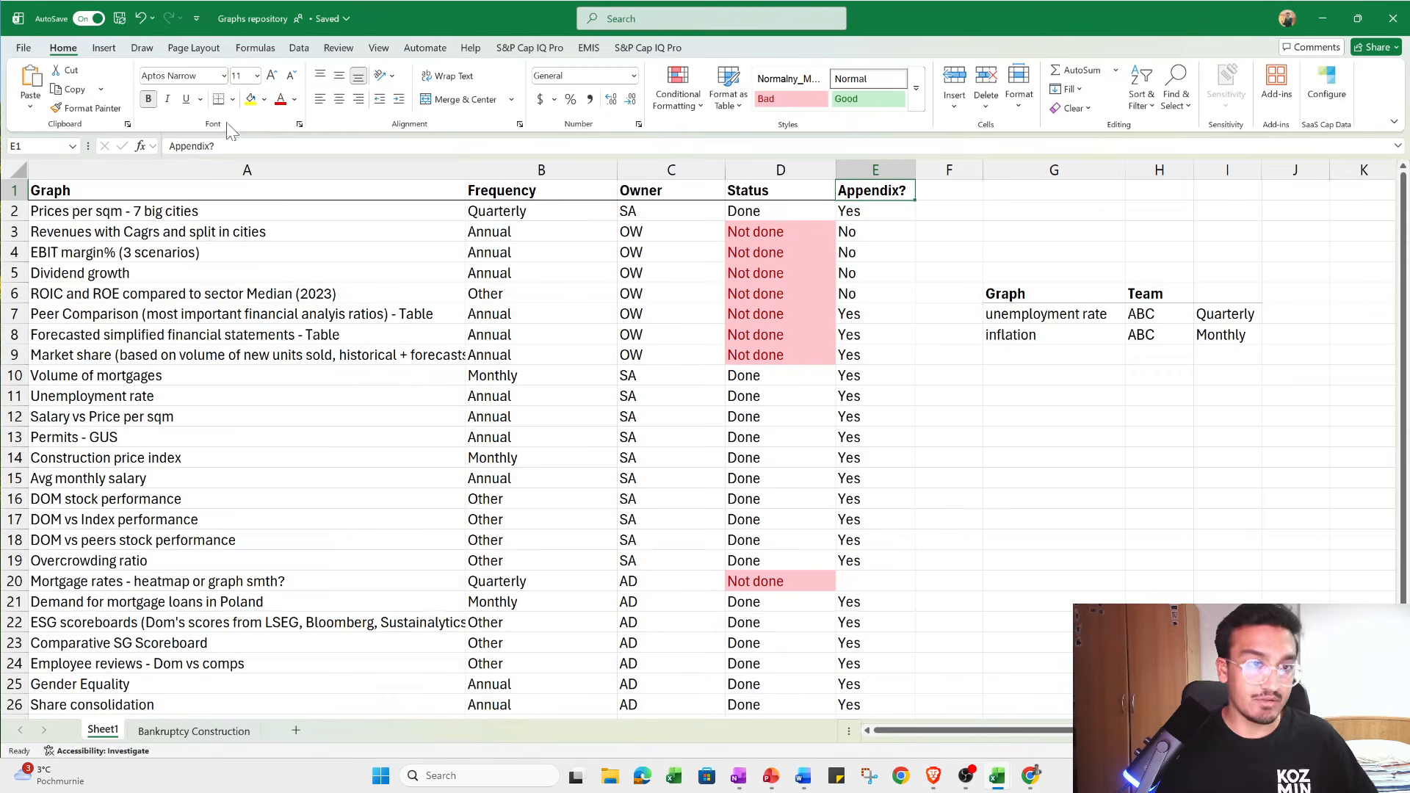
Review the Yes and No entries in the Appendix? column across the whole graph list
scroll(548, 197, down, 1)
scroll(559, 262, up, 1)
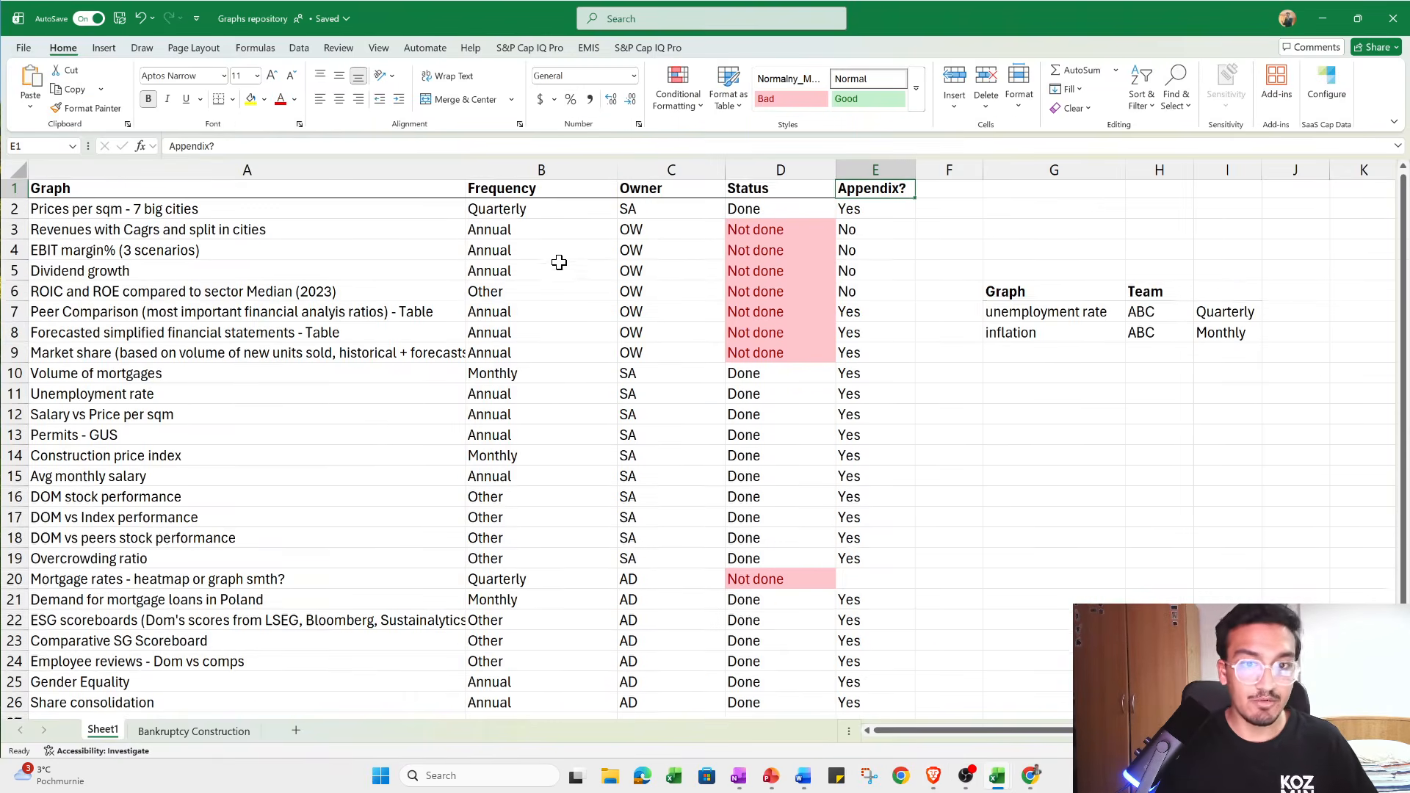
drag(864, 230, 862, 324)
scroll(862, 326, down, 3)
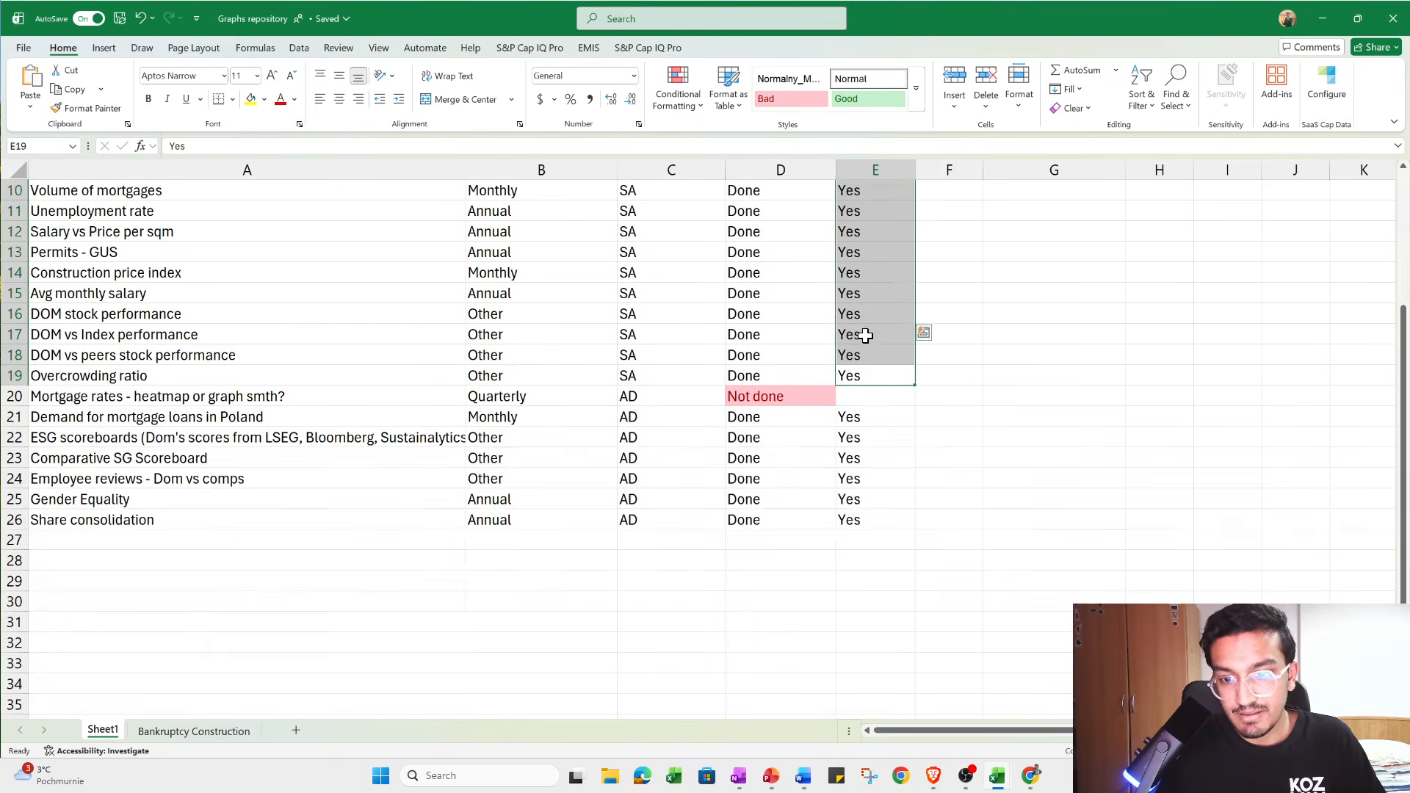
scroll(861, 326, down, 1)
drag(850, 371, 850, 459)
scroll(897, 412, up, 4)
drag(854, 232, 252, 284)
click(938, 213)
Fill the Status column with Done for every graph down to row 26
click(743, 246)
click(799, 227)
click(803, 214)
drag(835, 221, 790, 689)
click(783, 628)
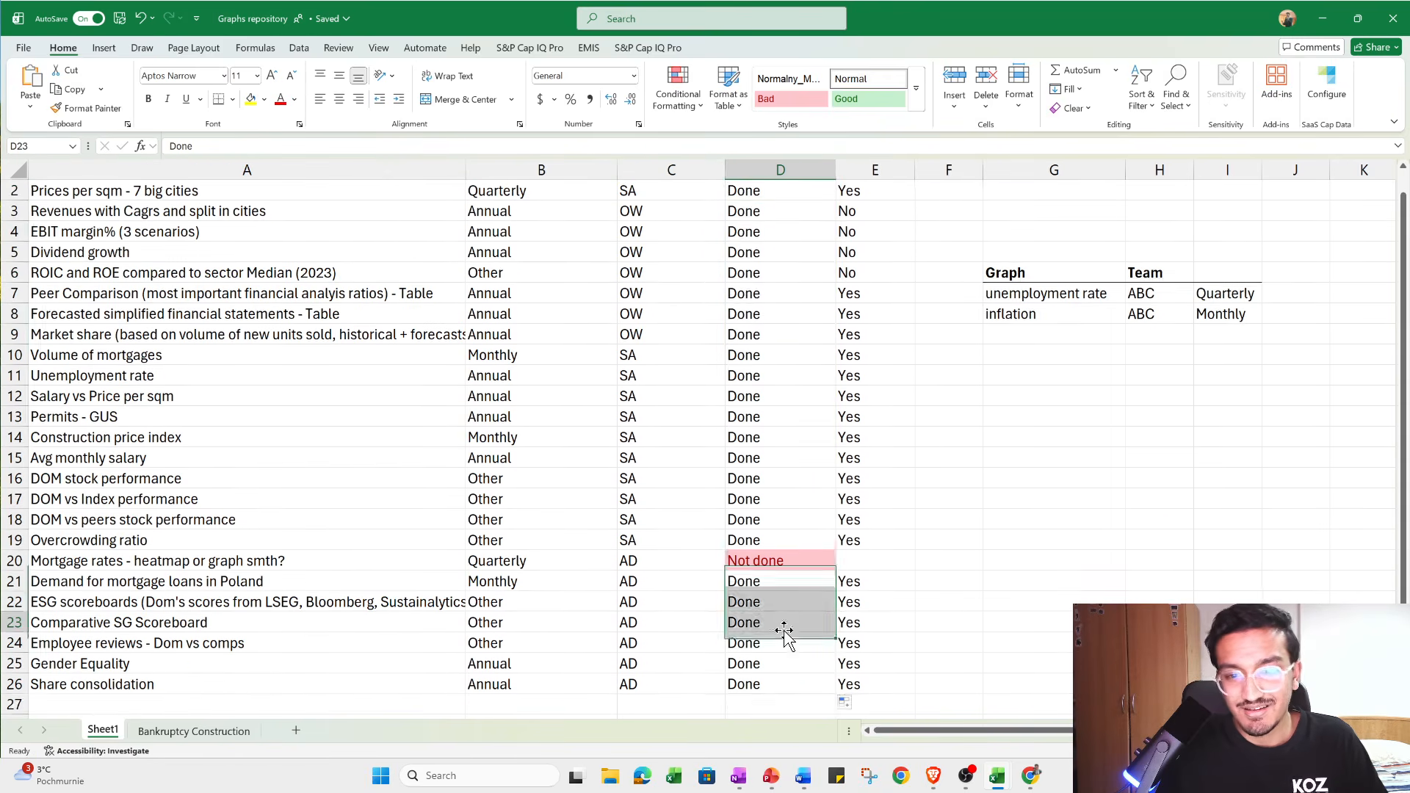
scroll(931, 446, up, 1)
click(931, 444)
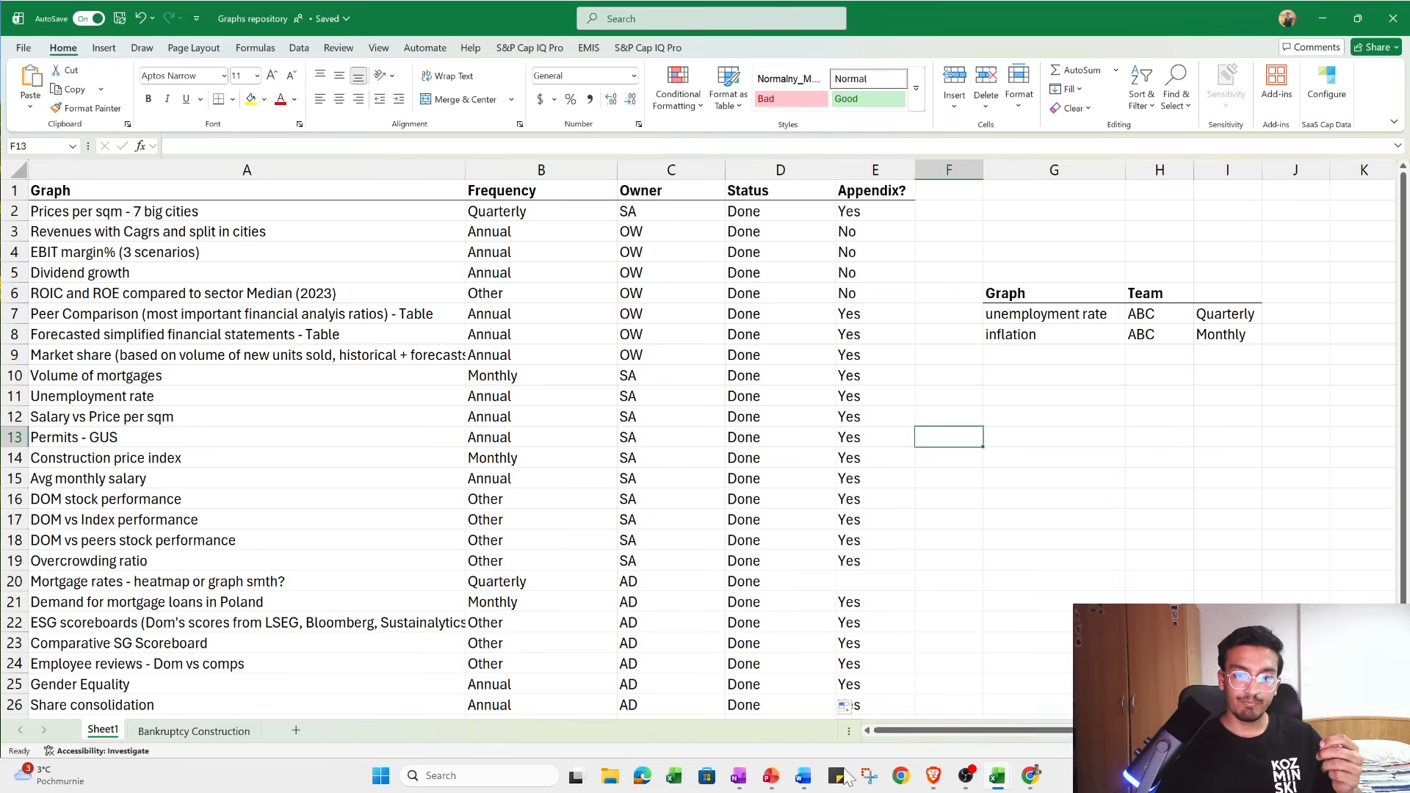
Switch to the Dom Development equity research report in PowerPoint and view the figures on slides 3 and 4
mouse_move(770, 775)
click(613, 705)
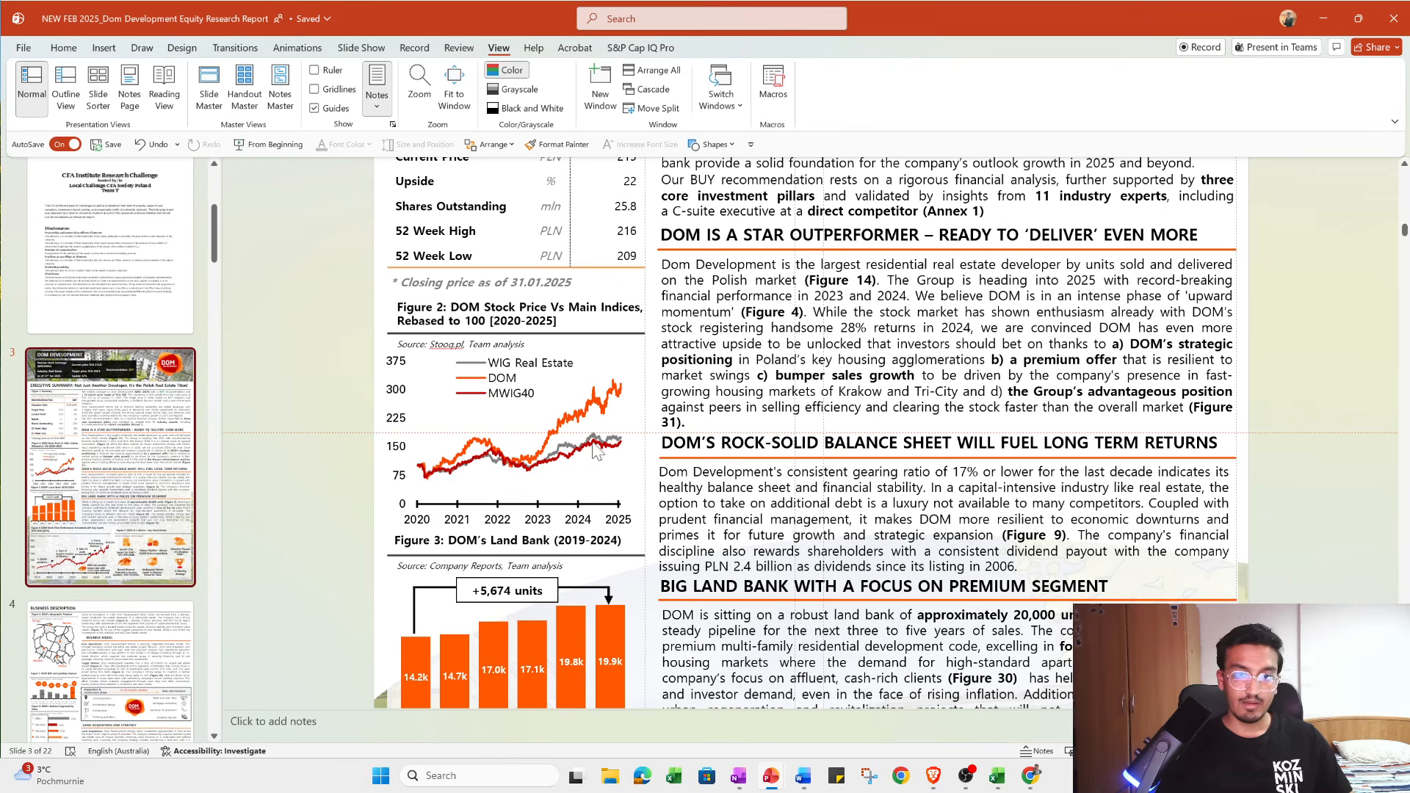
scroll(139, 464, down, 3)
click(139, 464)
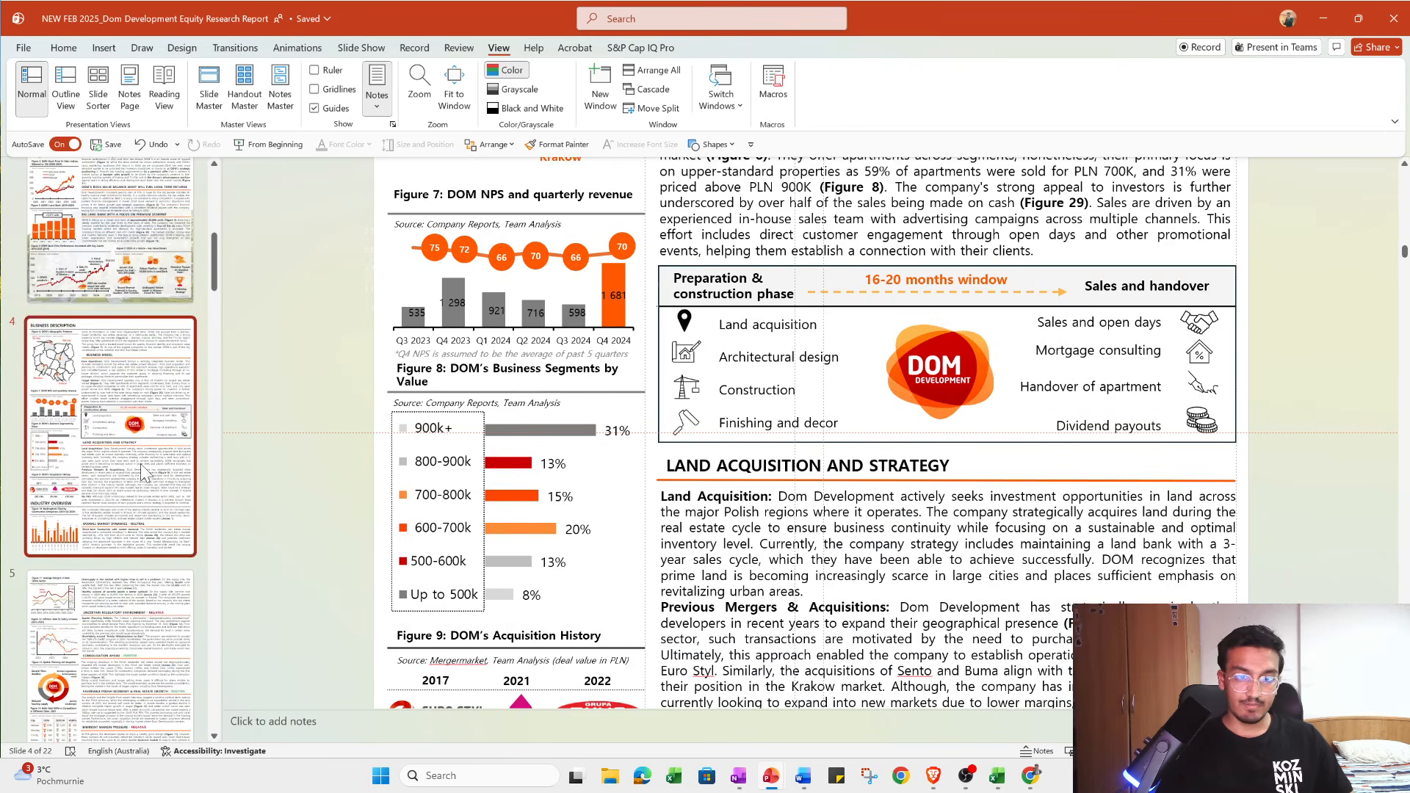
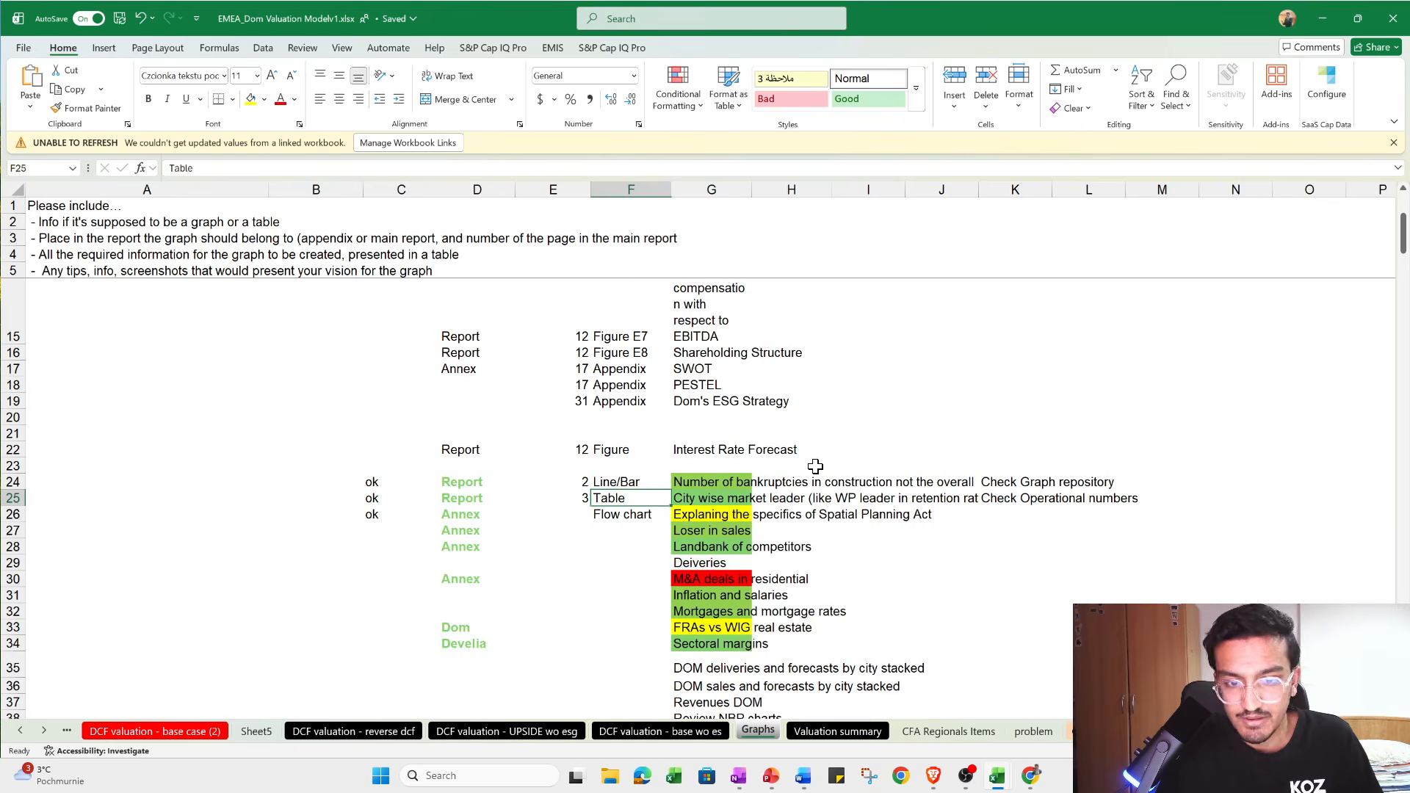
Review the requested graphs down to row 45 on the Graphs sheet of the Dom valuation model workbook
scroll(815, 467, down, 4)
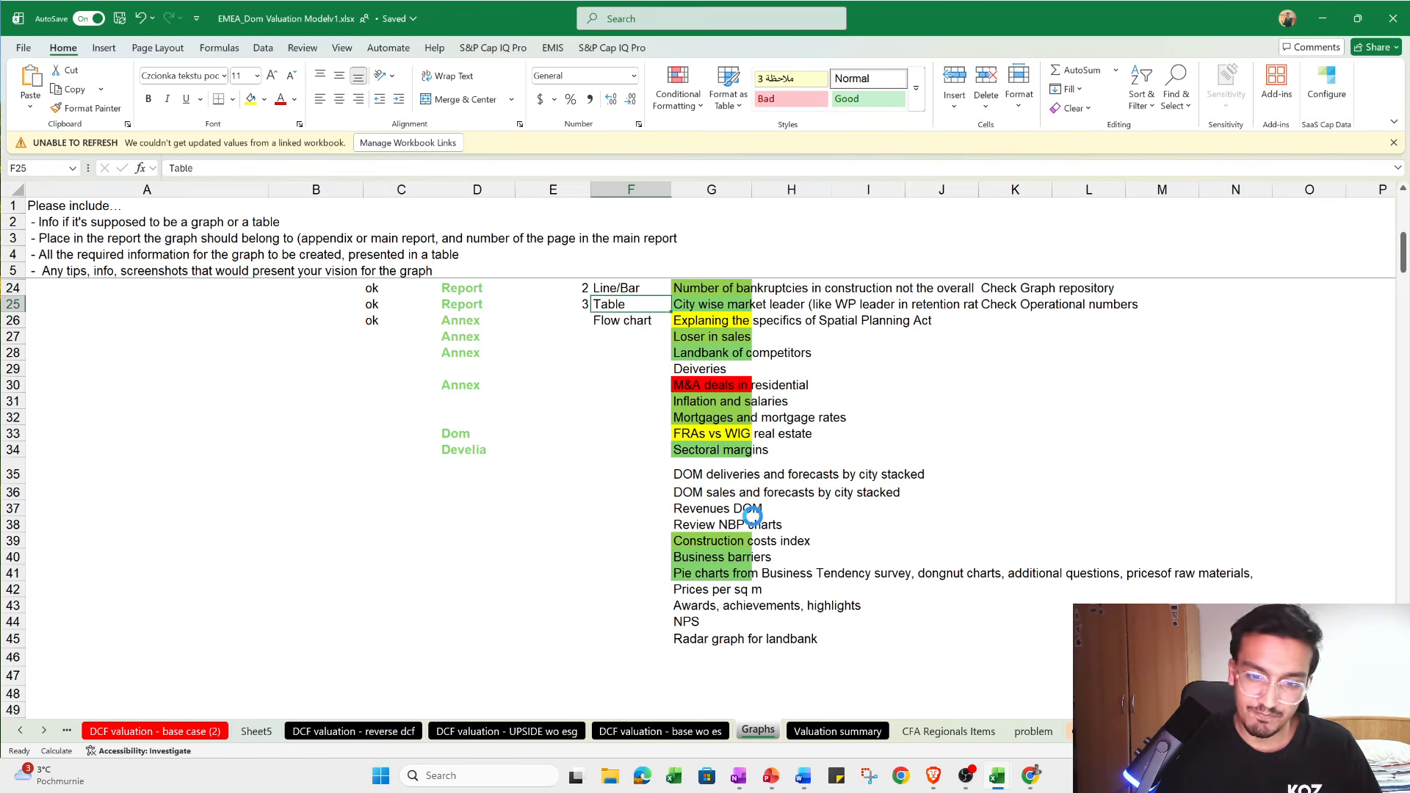
click(837, 732)
click(758, 729)
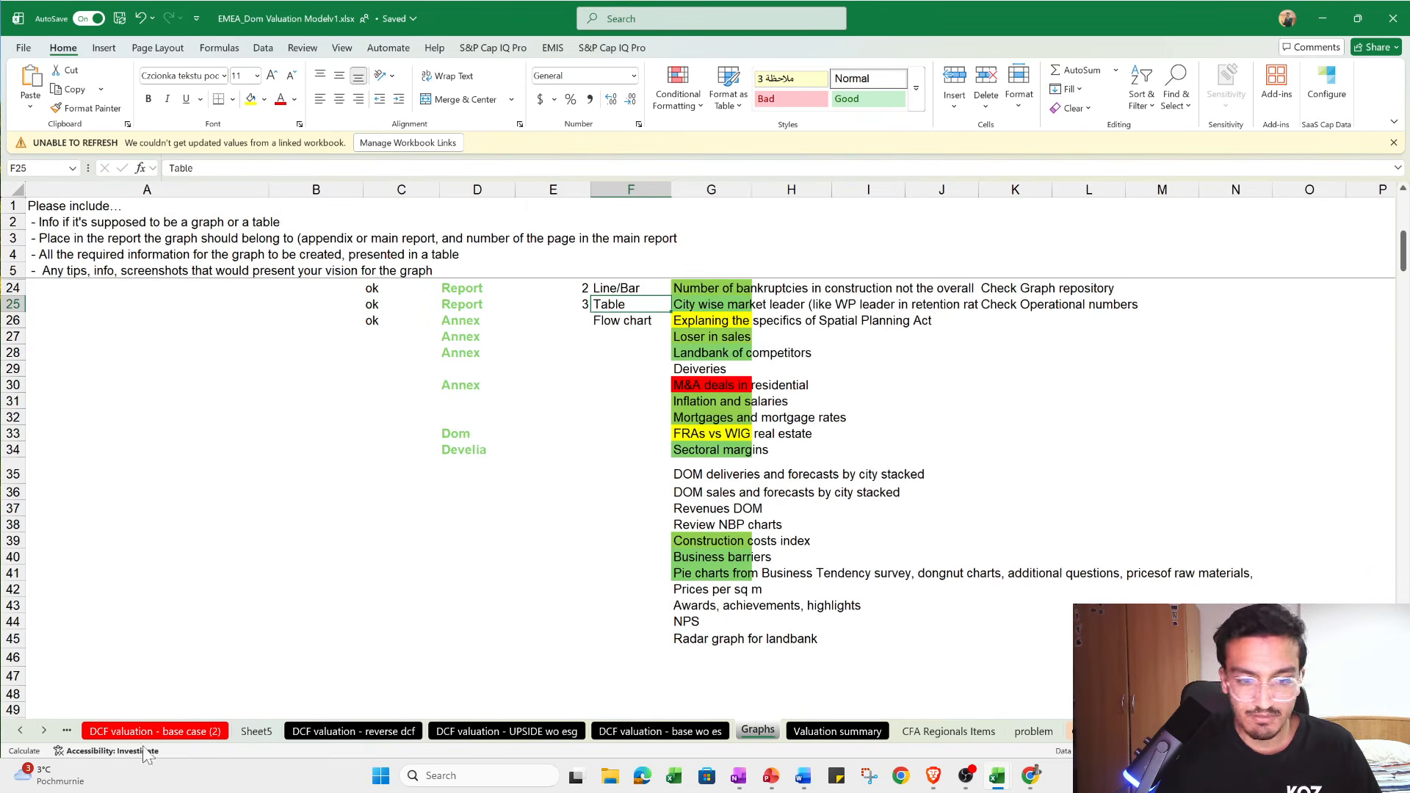
Find and open the Construction price index sheet in the valuation model workbook
click(43, 729)
click(43, 729)
click(43, 730)
click(43, 731)
click(43, 732)
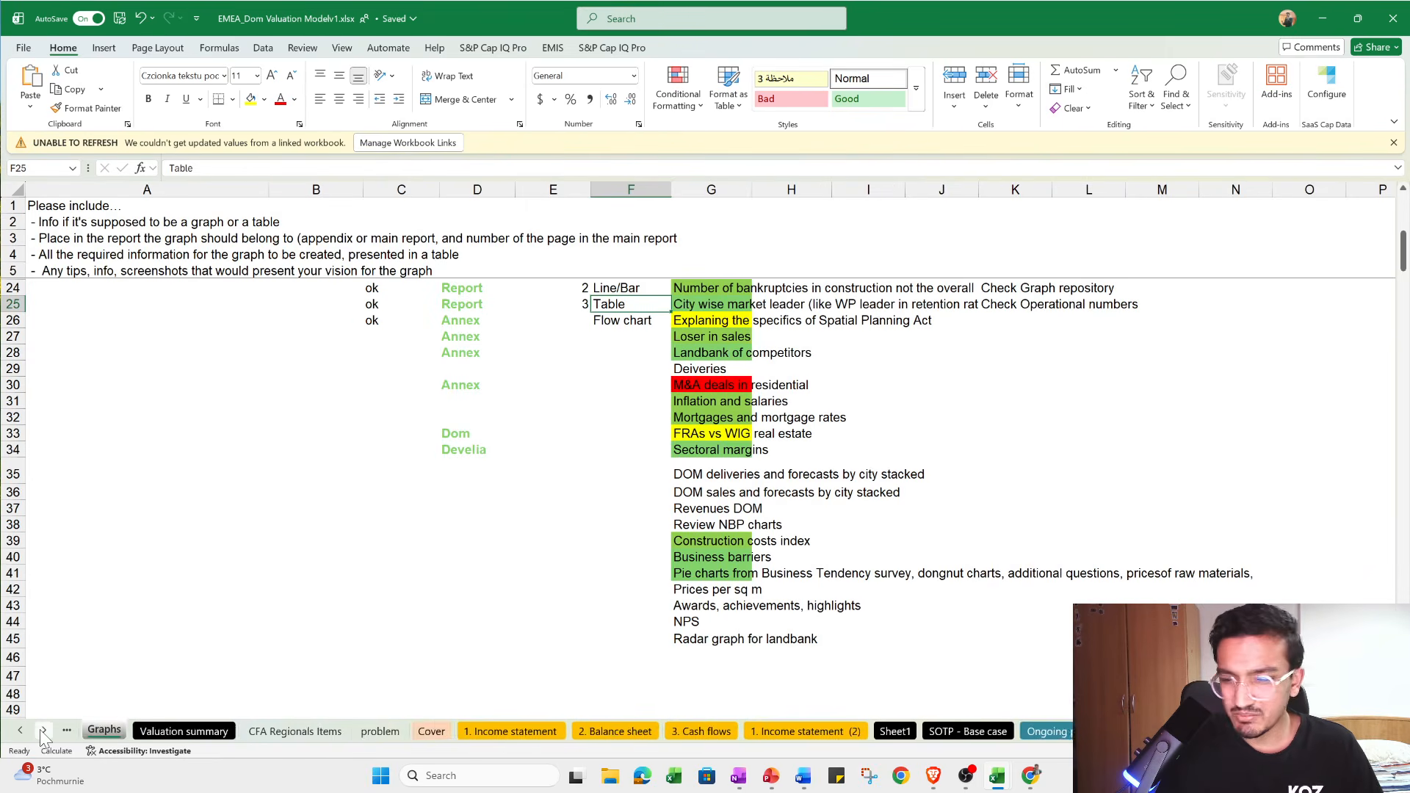
click(43, 731)
click(44, 731)
click(43, 731)
click(43, 731)
click(44, 732)
click(43, 731)
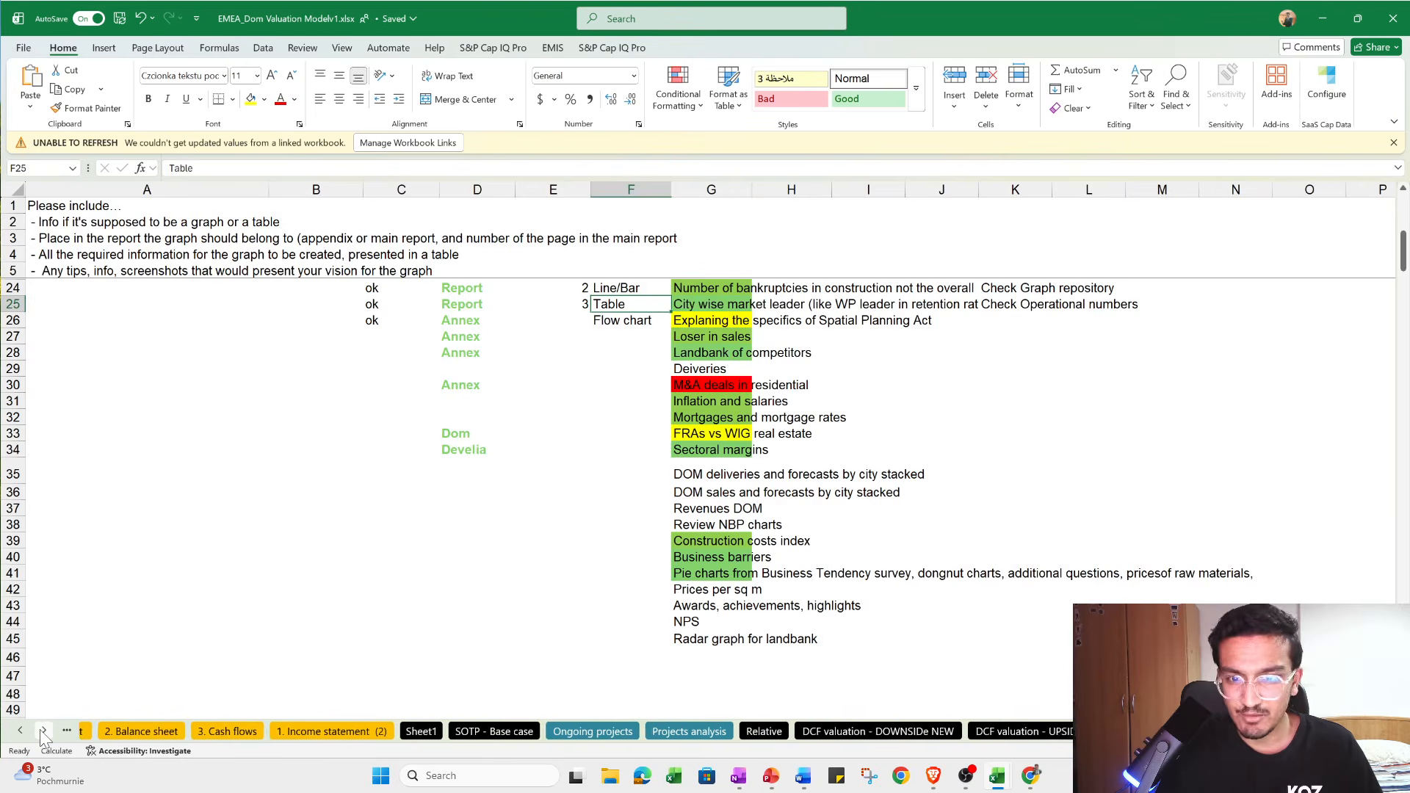
click(44, 731)
click(43, 731)
click(43, 732)
click(43, 731)
click(43, 731)
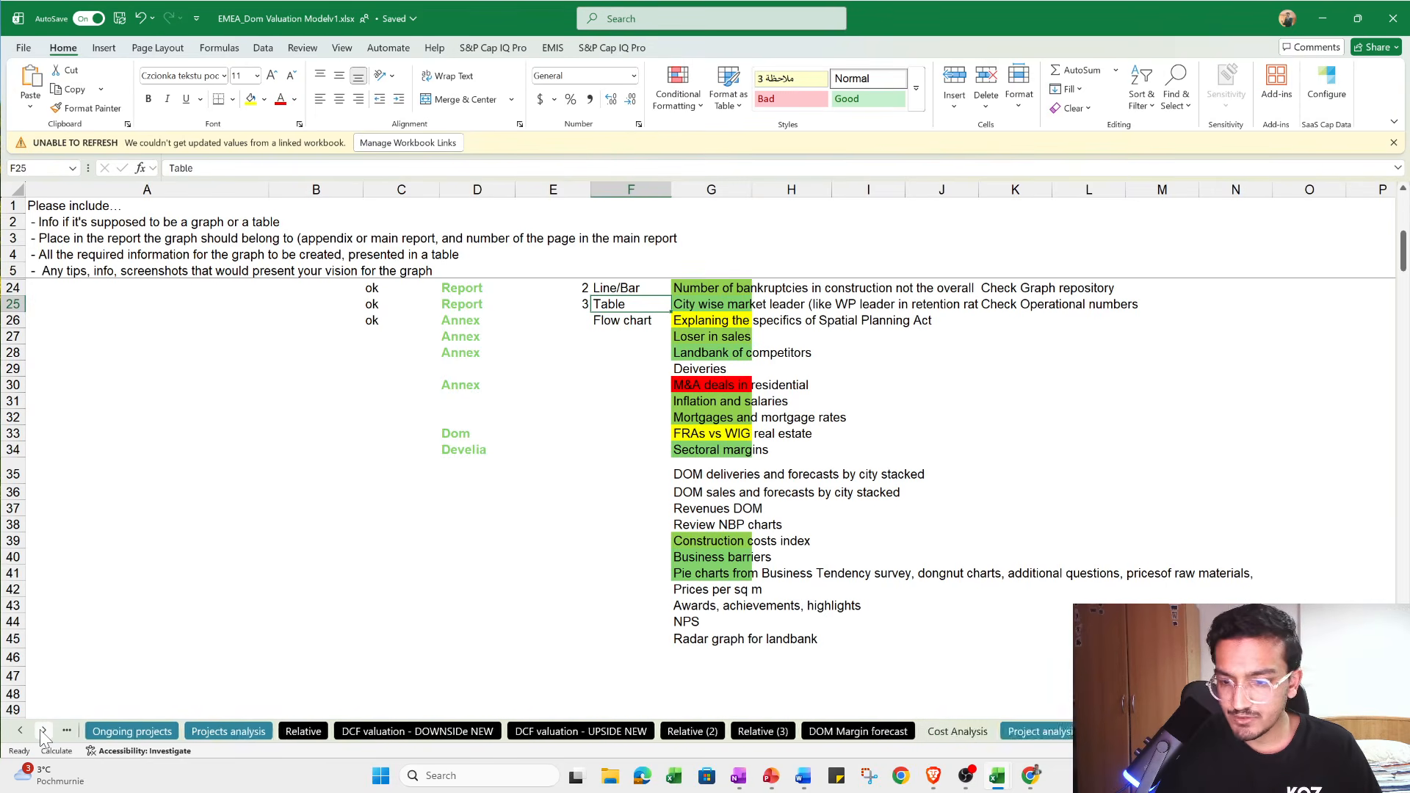
click(44, 732)
click(43, 731)
click(43, 731)
click(43, 732)
click(43, 731)
click(44, 731)
click(43, 731)
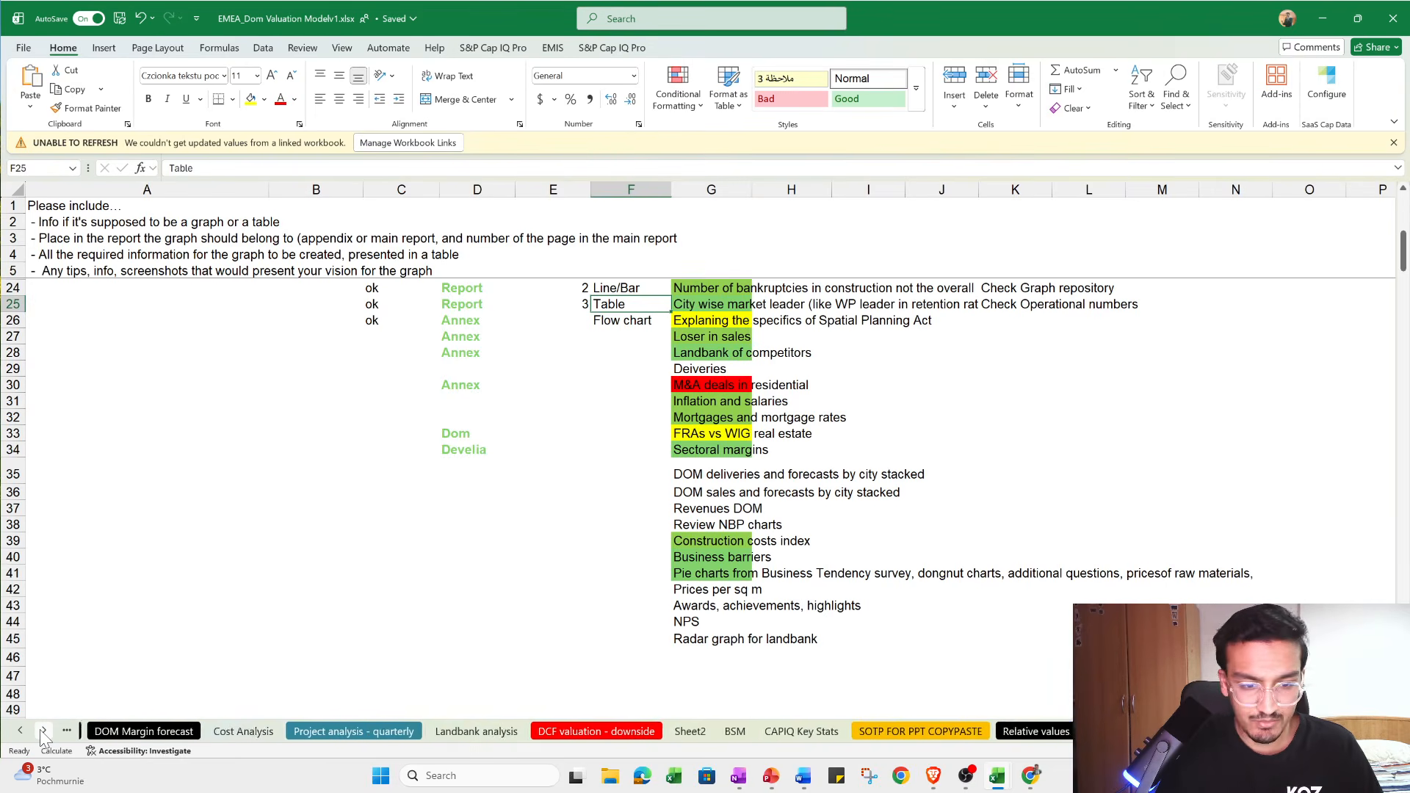
click(43, 732)
click(43, 731)
click(43, 732)
click(44, 732)
click(44, 731)
click(43, 732)
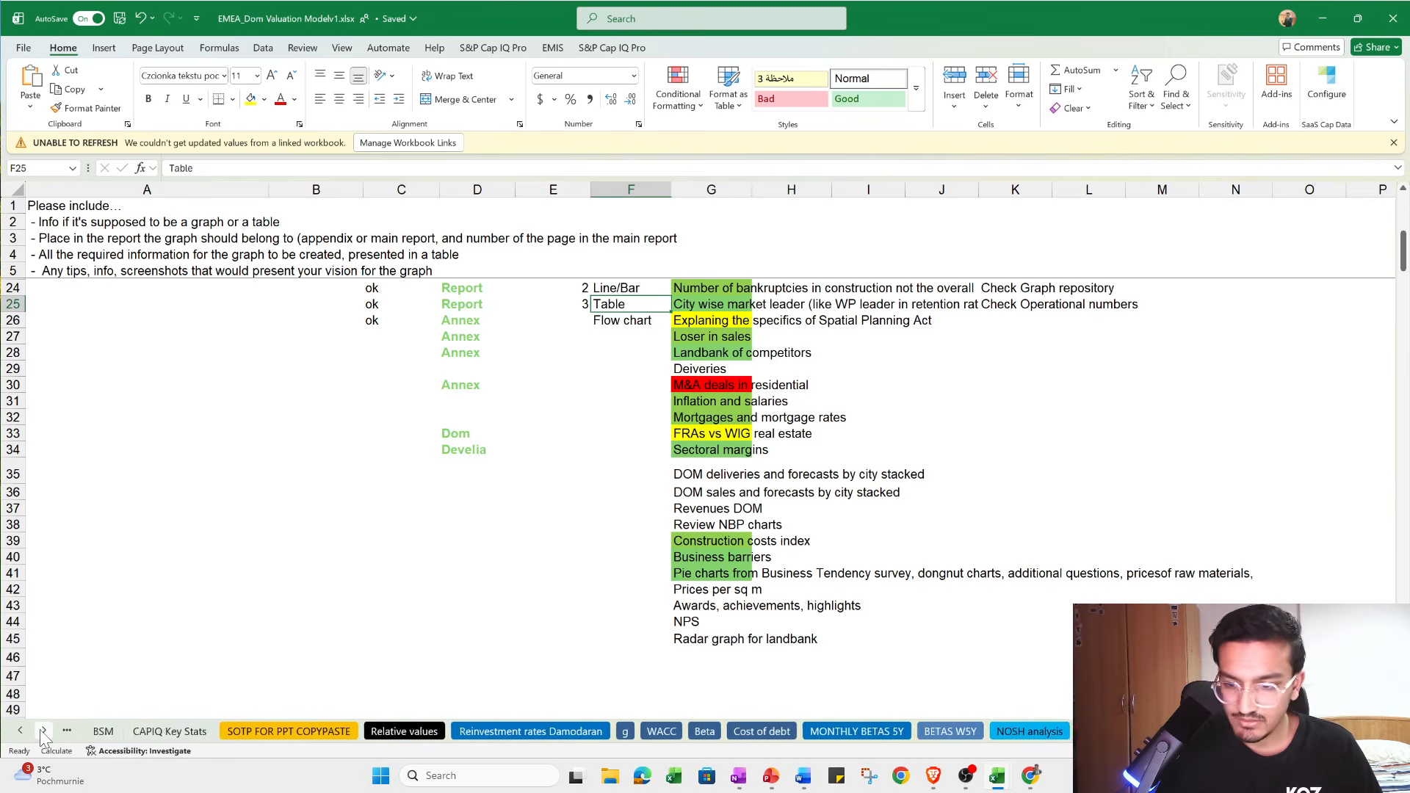
click(43, 731)
click(43, 732)
click(43, 731)
click(43, 731)
click(44, 731)
click(43, 731)
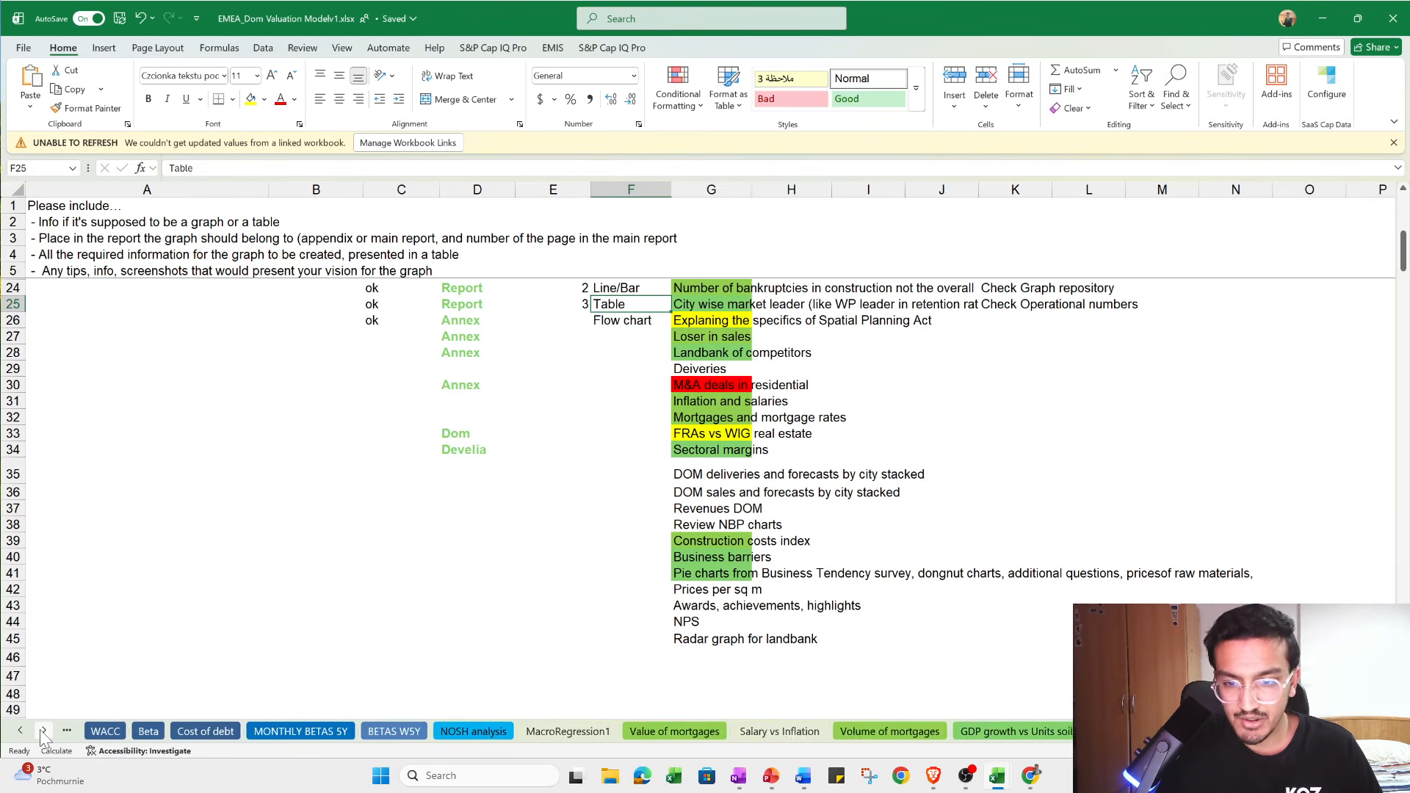
click(43, 732)
click(44, 731)
click(44, 731)
click(43, 731)
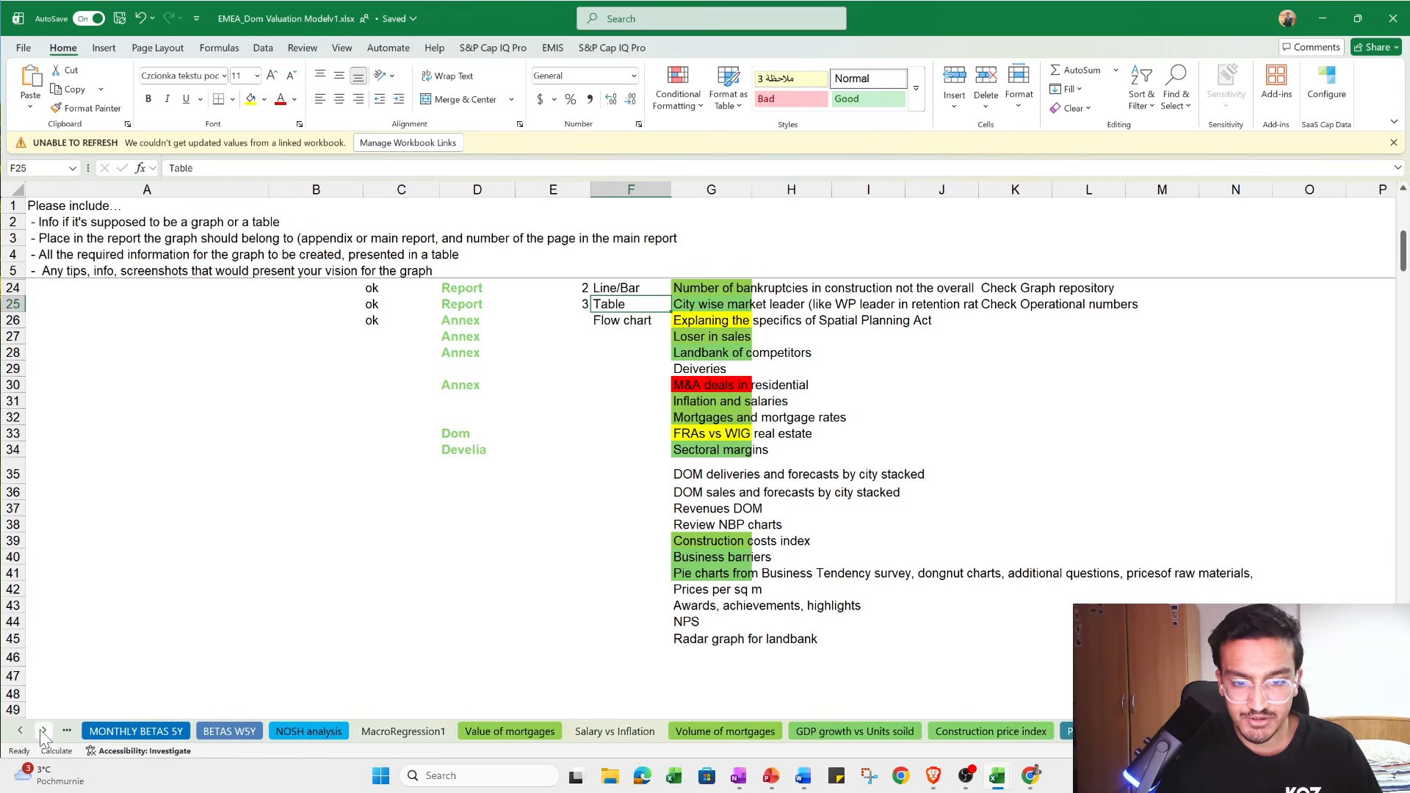
click(43, 731)
click(43, 731)
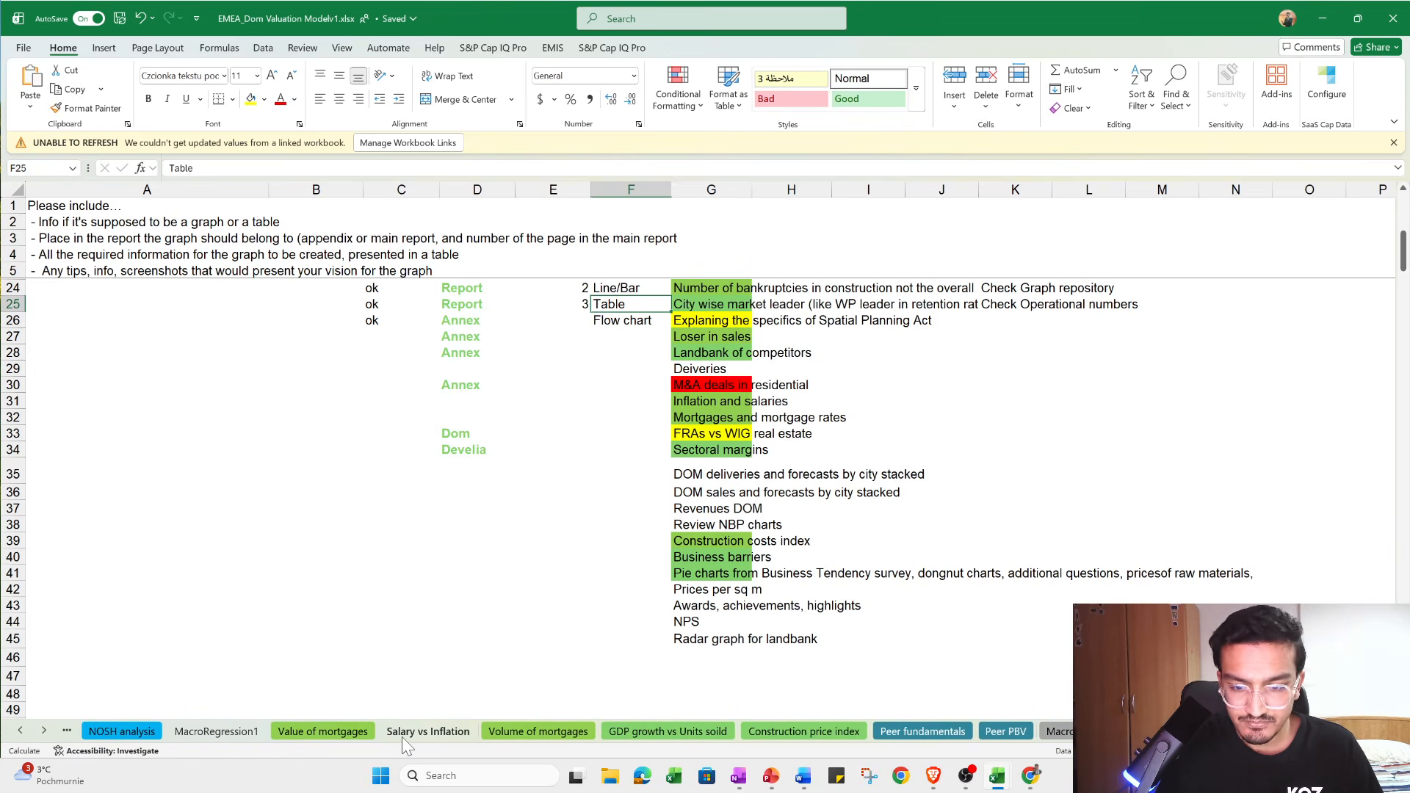
click(806, 732)
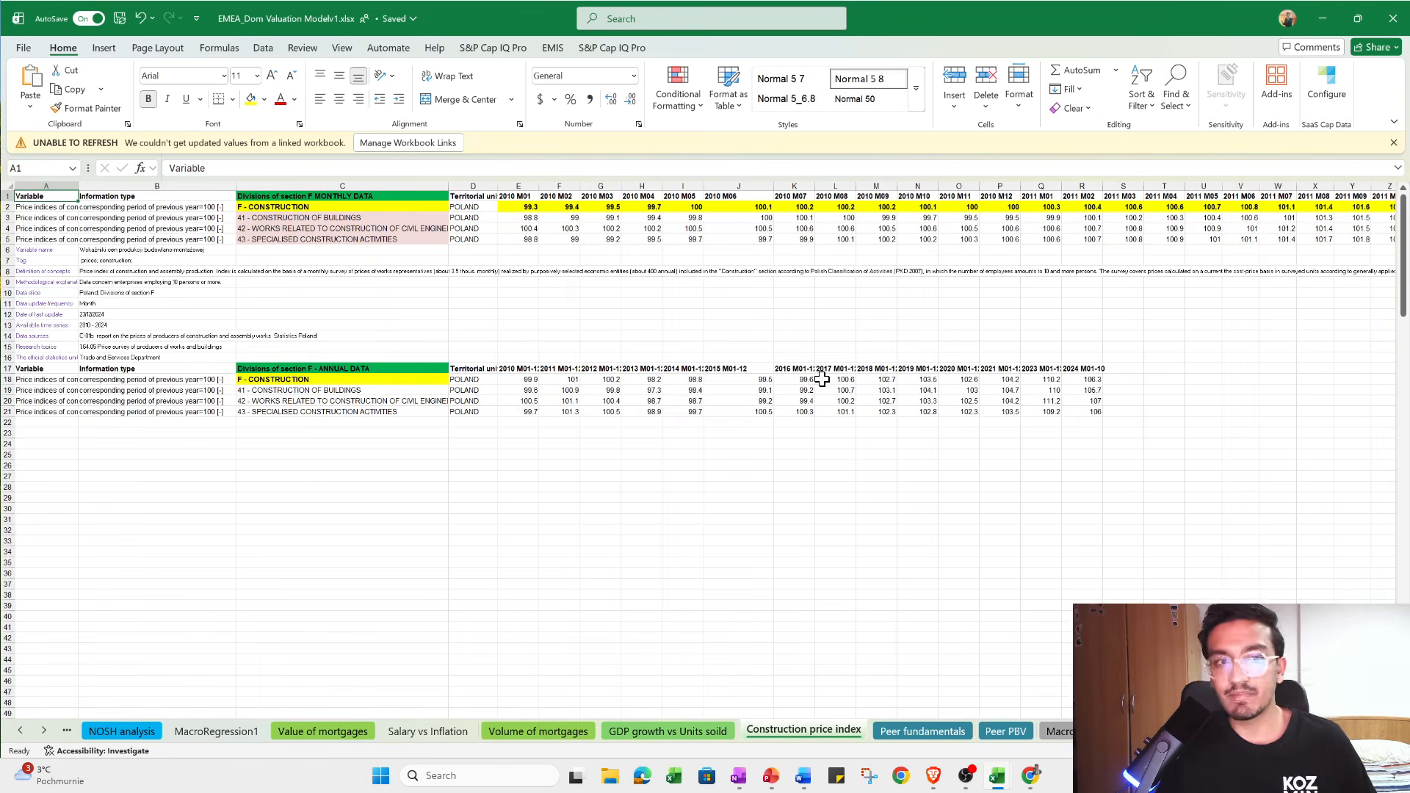
Examine the monthly construction price index series in row 2 through to its last month, 2024 M10
ctrl+scroll(822, 379, up, 5)
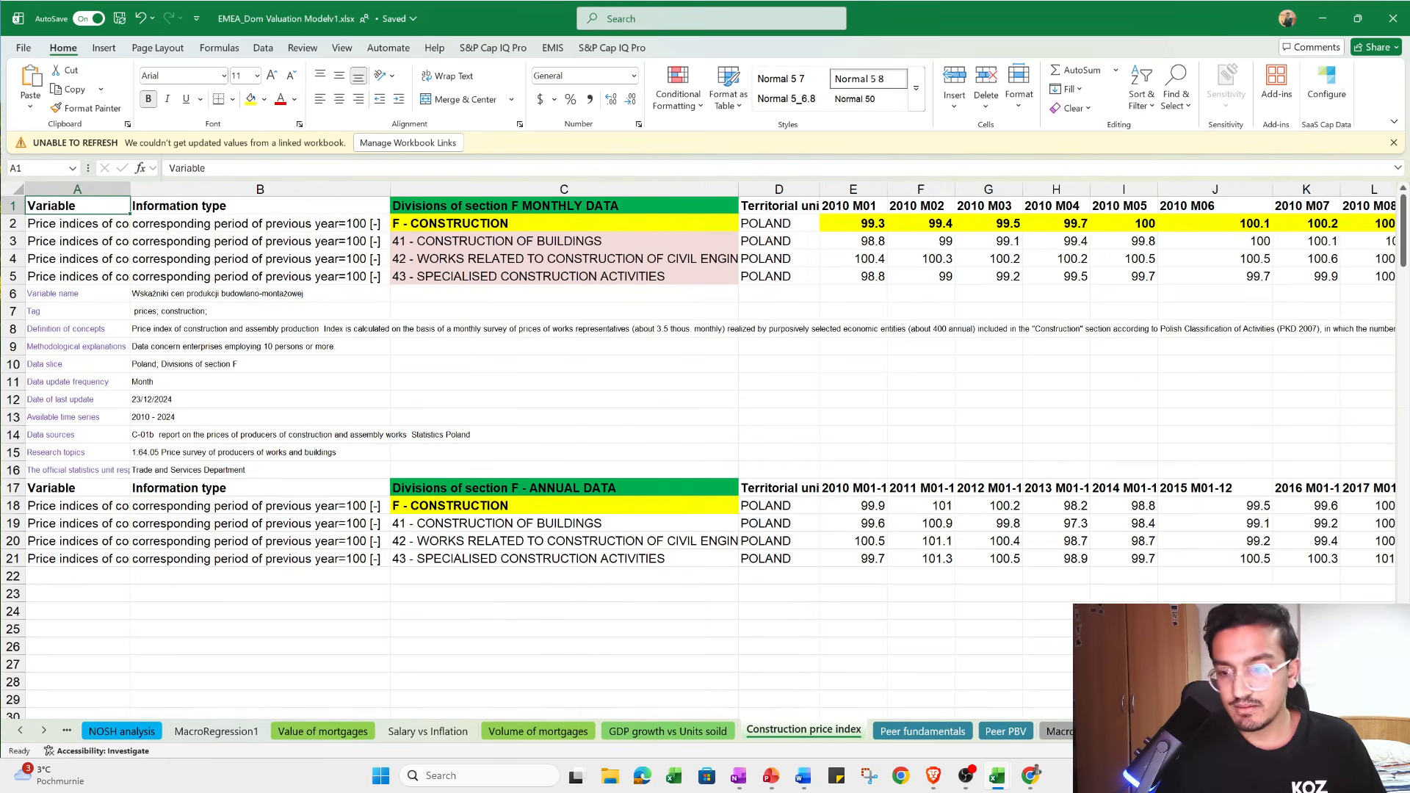
scroll(705, 382, right, 6)
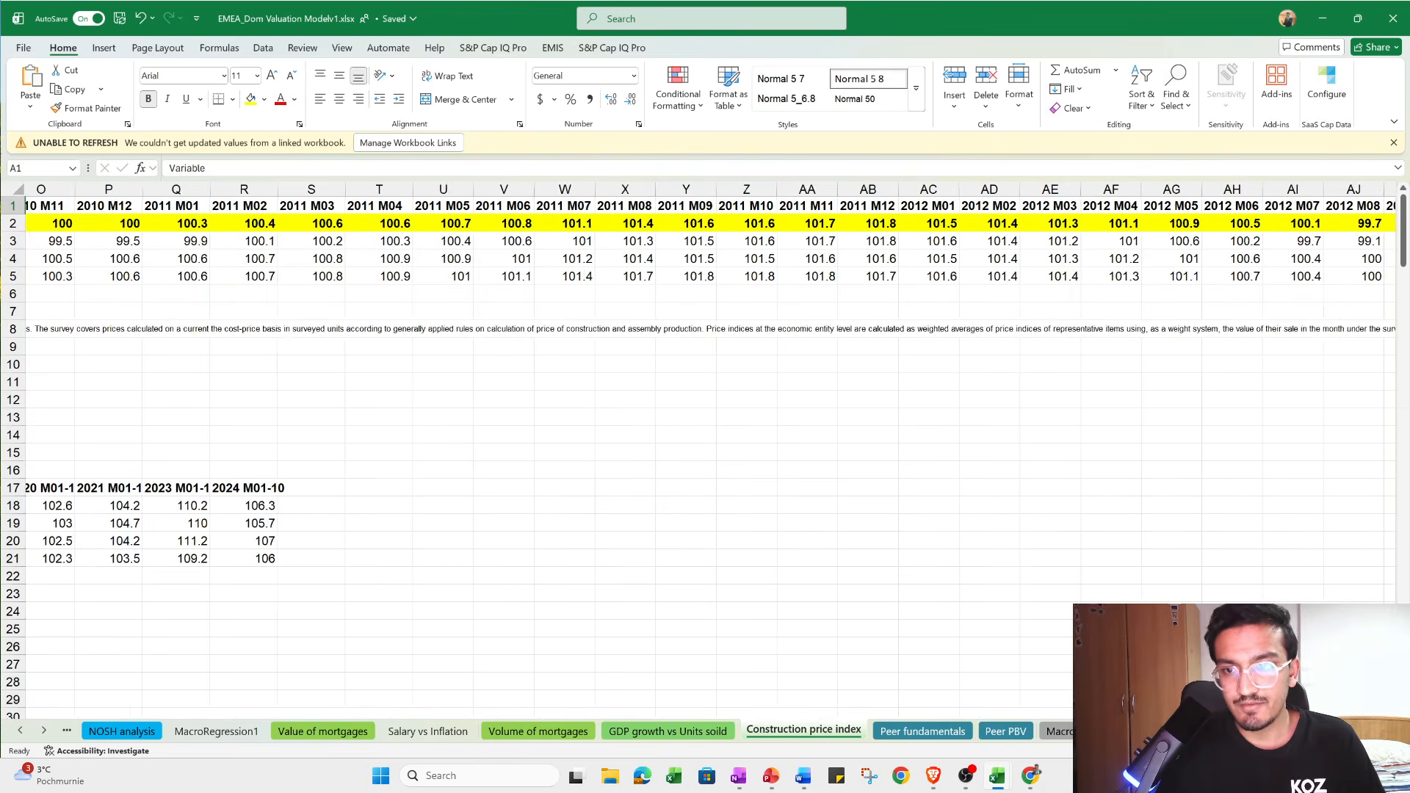
scroll(806, 326, right, 2)
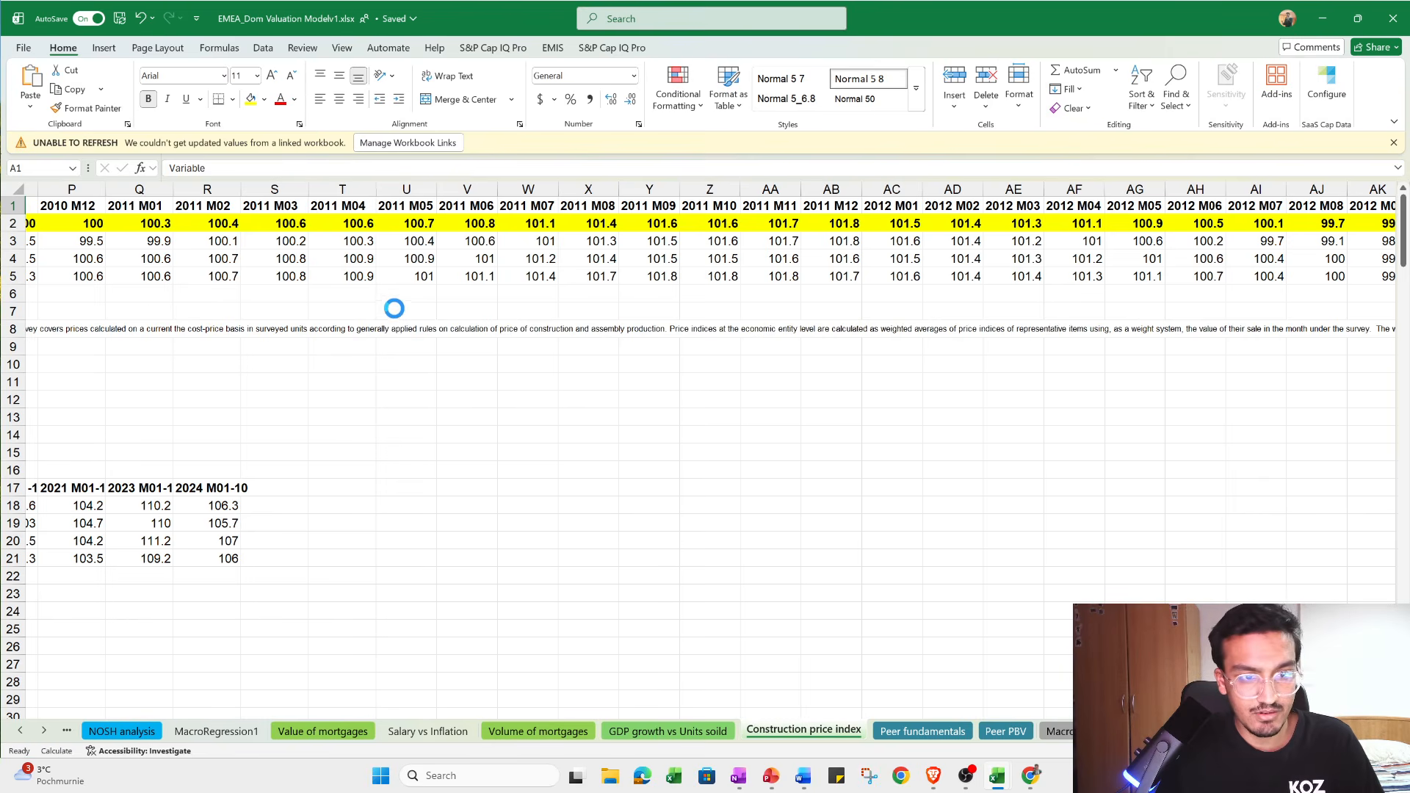
click(140, 223)
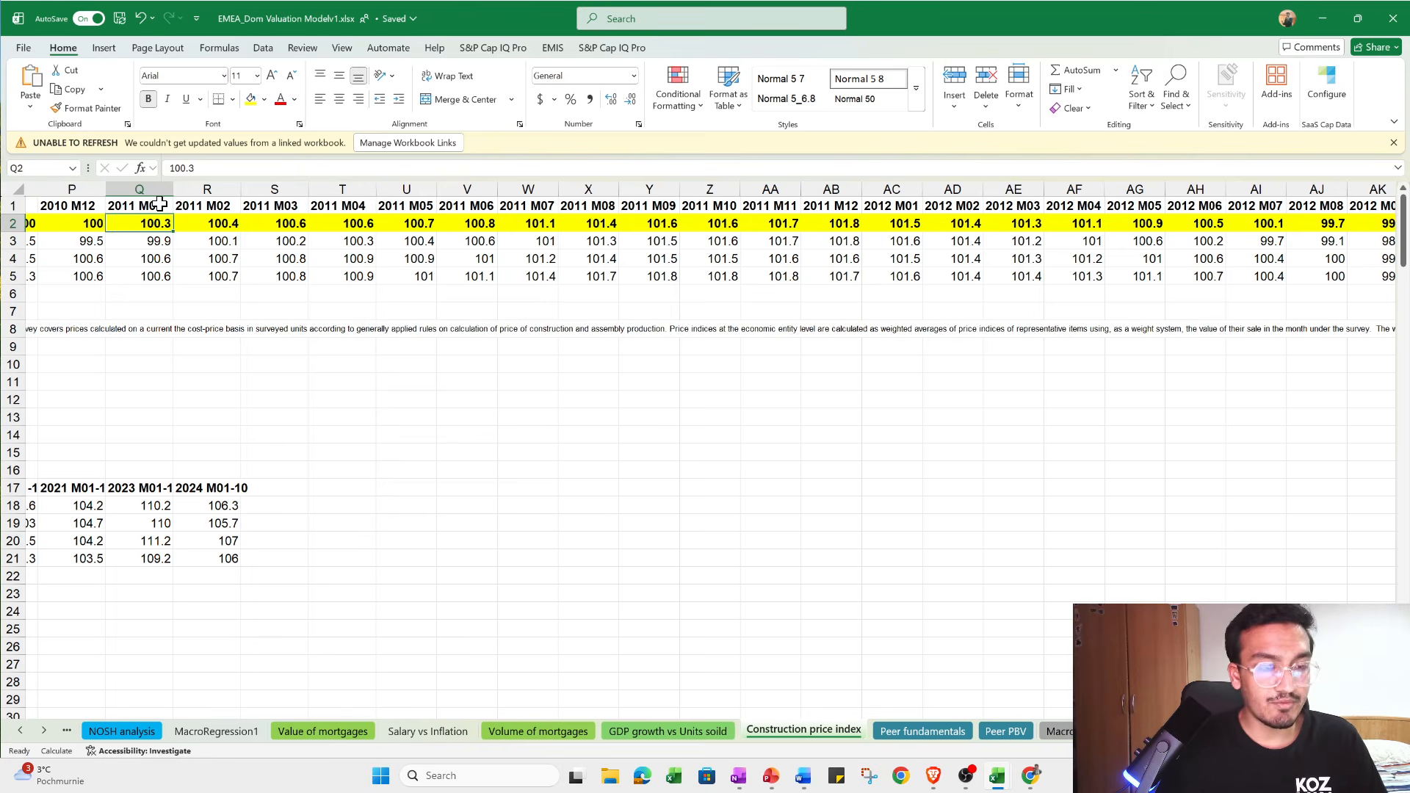
key(ctrl+Right)
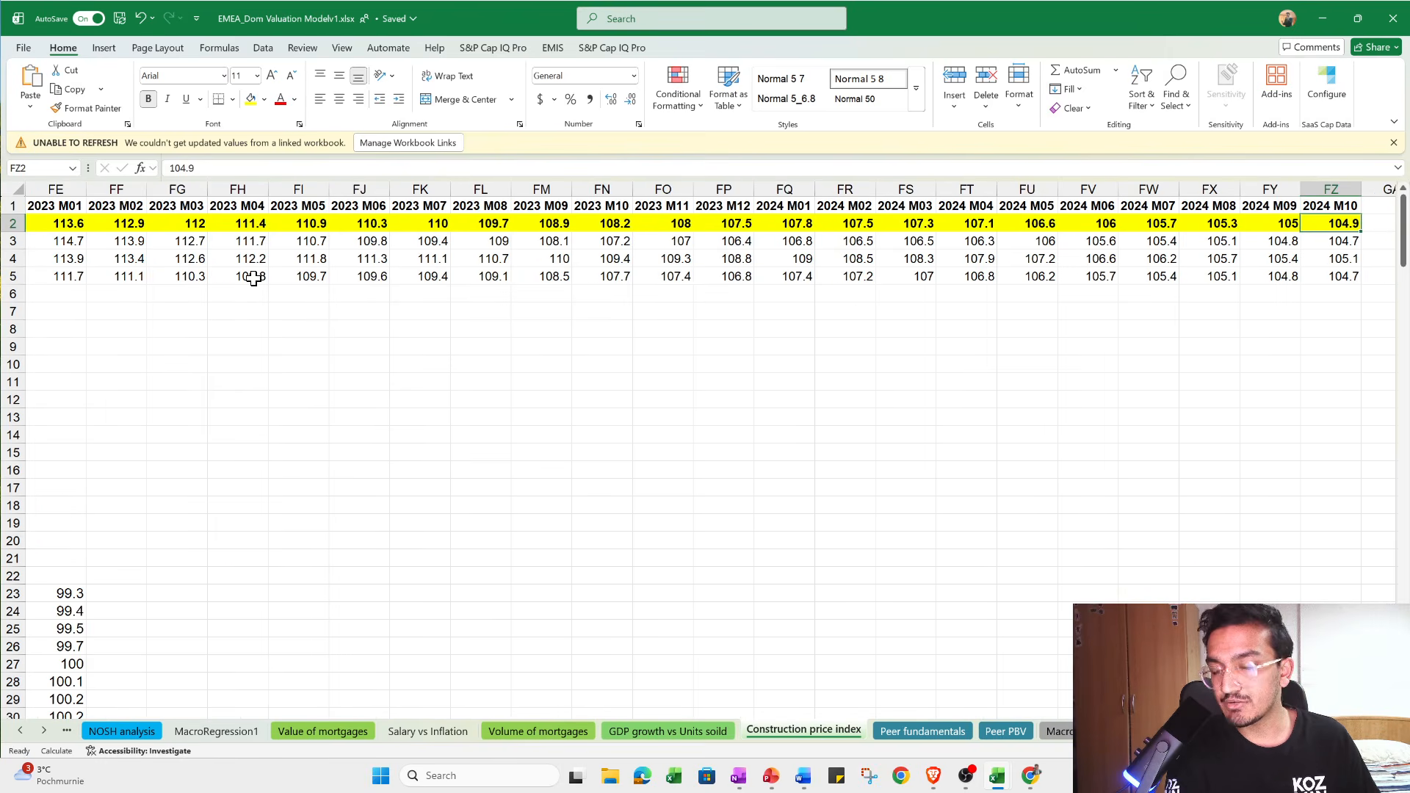
Select the monthly headers and construction index values from 2011 M01 to 2024 M10 for charting, and dismiss the linked workbook refresh warning
key(ctrl+Left)
key(Right)
key(Right)
key(Right)
key(Right)
key(Right)
key(Right)
key(Right)
key(Right)
key(Right)
key(Right)
key(Right)
key(Right)
key(Right)
key(Right)
key(Right)
key(Right)
key(Right)
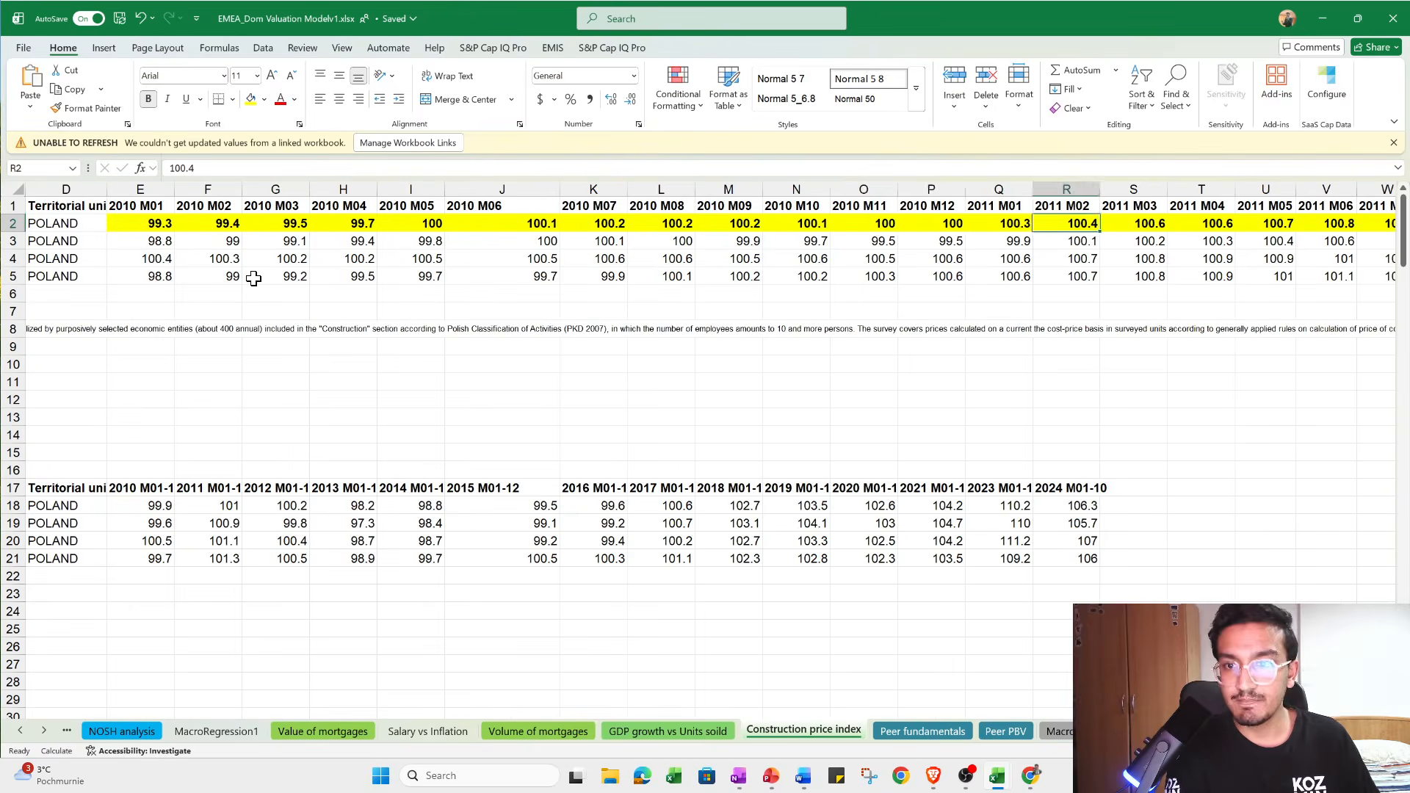
key(Left)
key(Left)
key(Left)
key(Right)
key(Right)
key(Right)
key(Right)
key(Right)
key(Right)
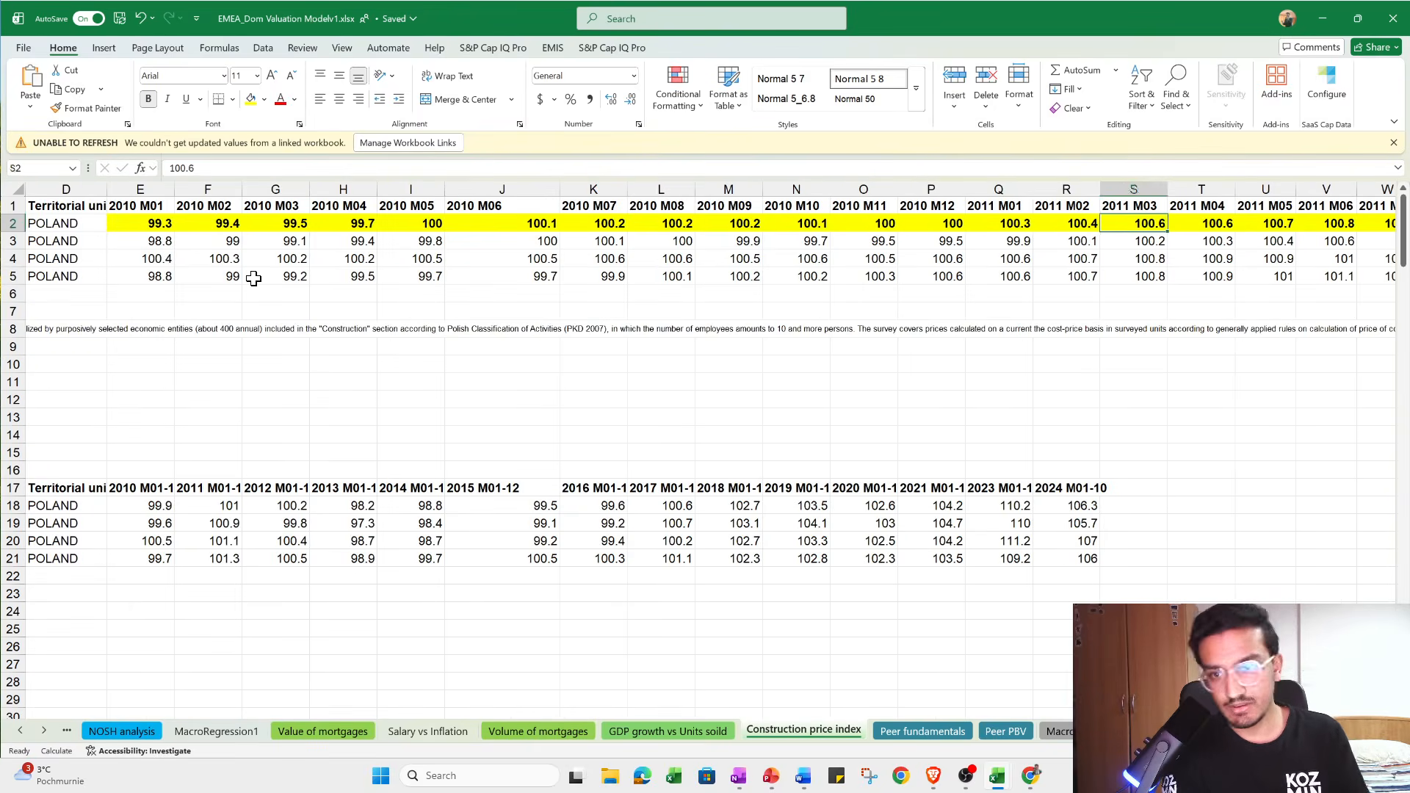
key(Left)
key(Left)
key(Left)
key(Left)
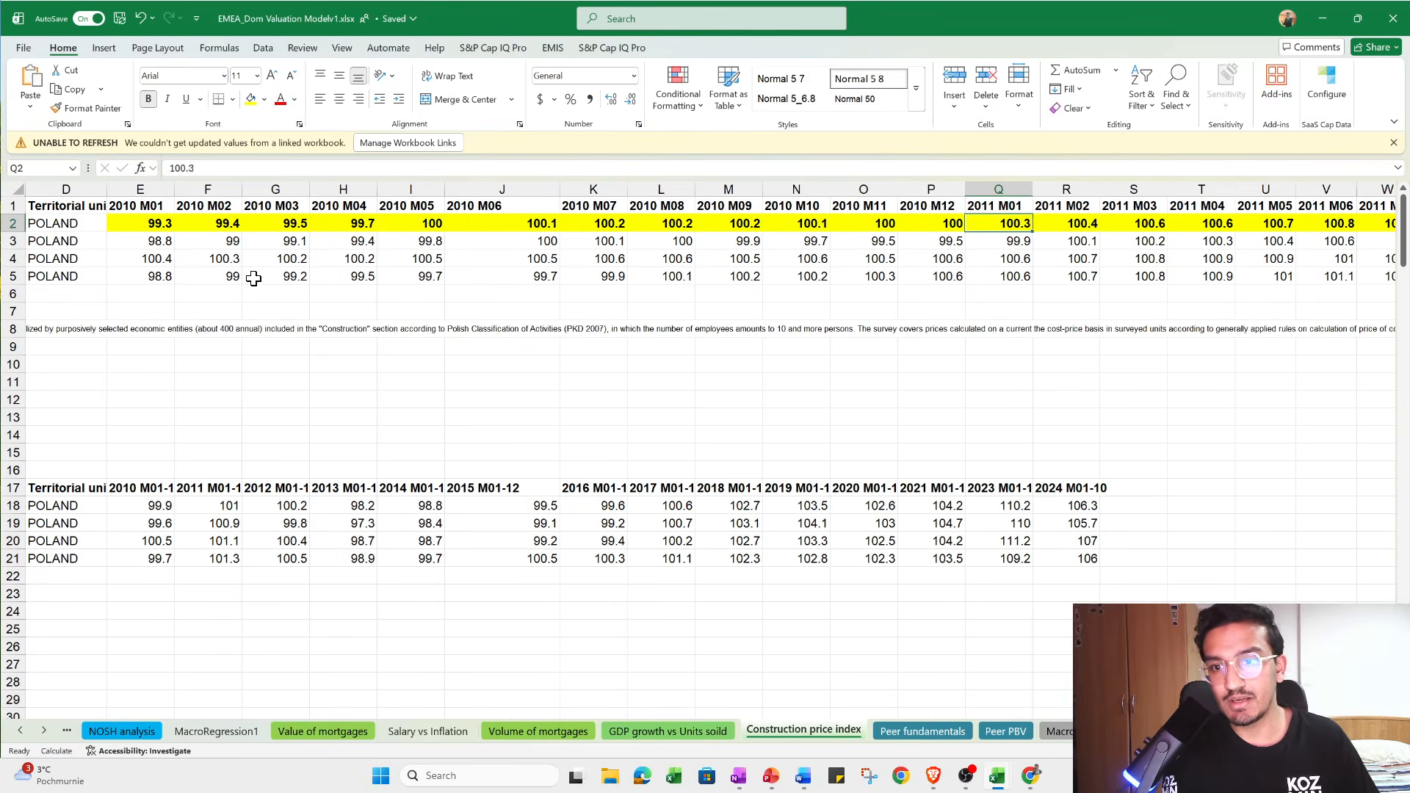
key(Up)
key(shift+Down)
key(ctrl+shift+Right)
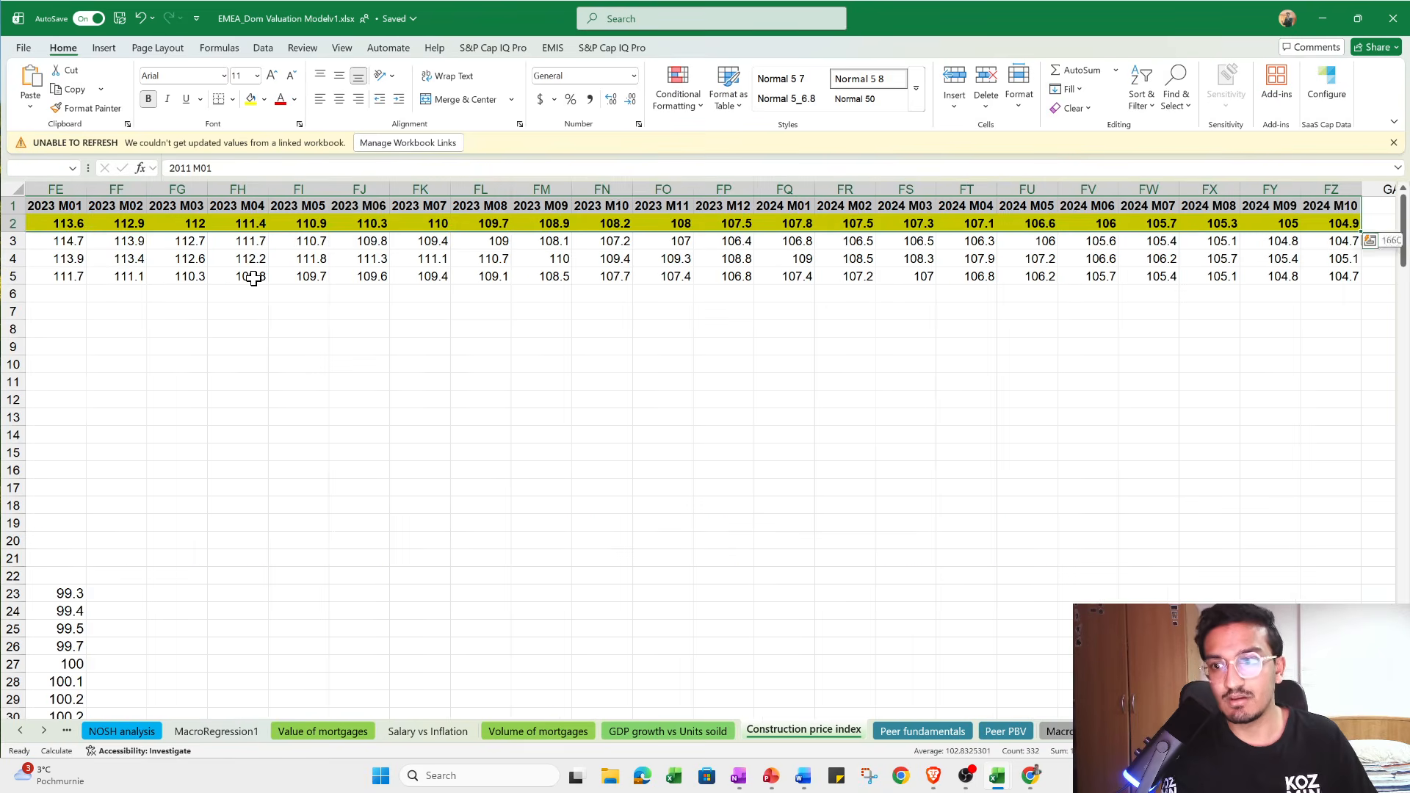
click(104, 48)
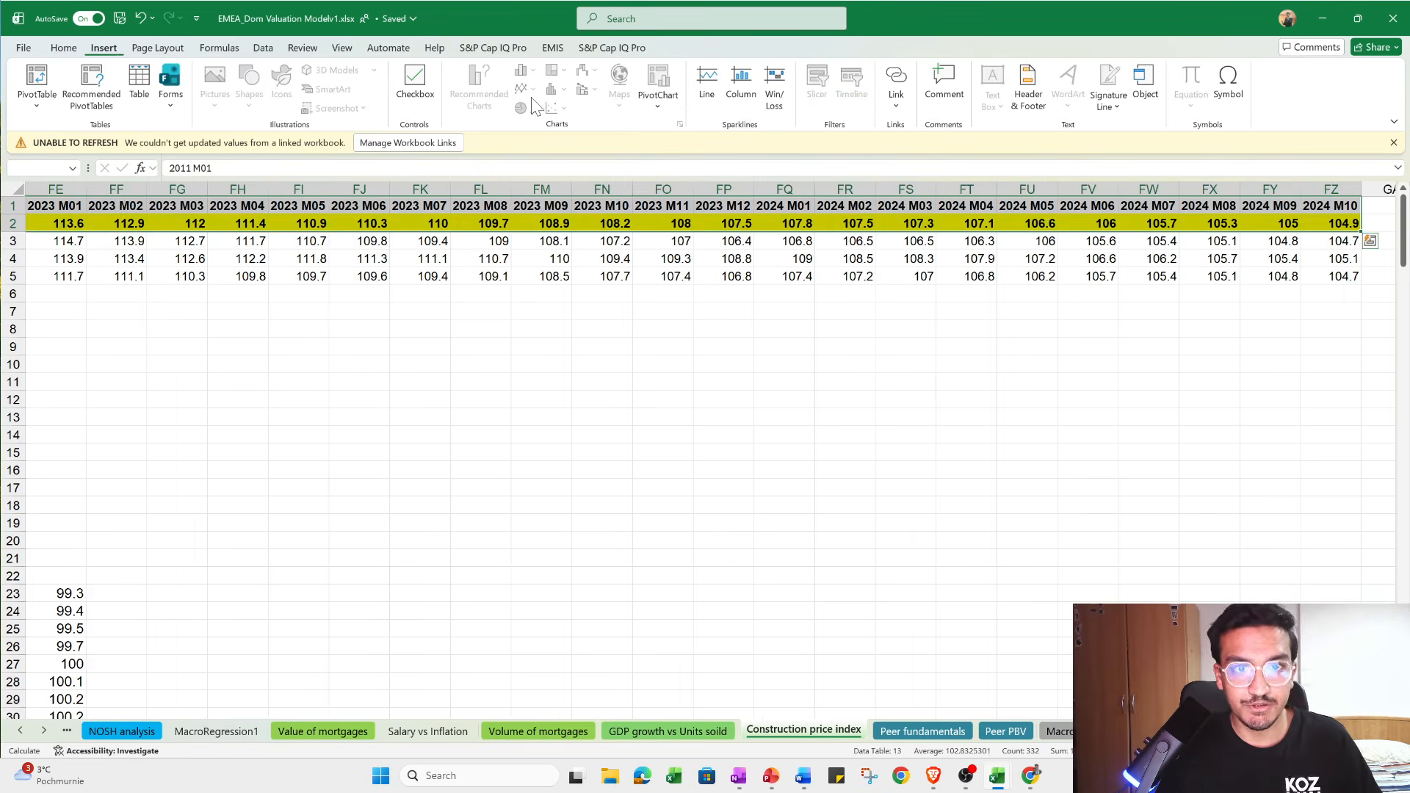
click(1393, 143)
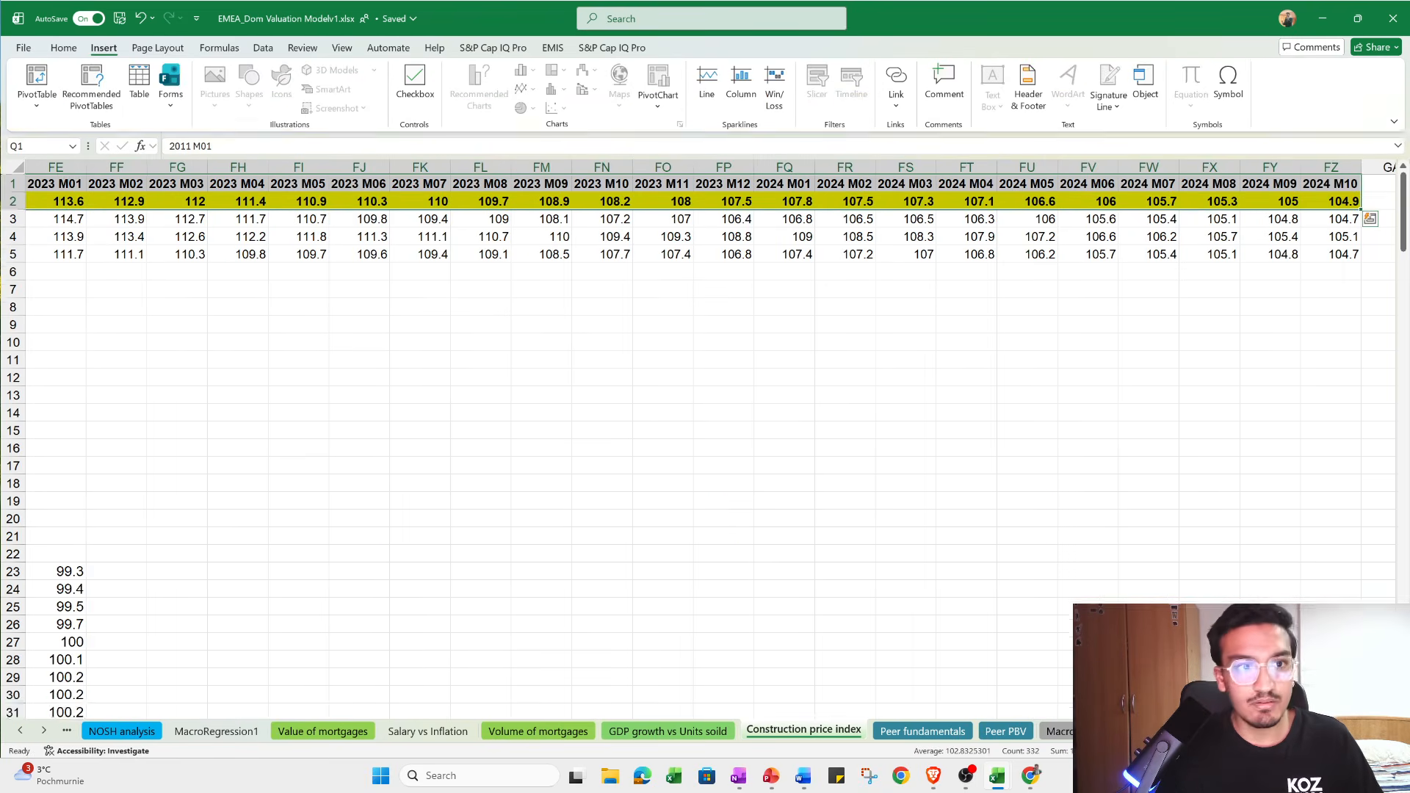
Select only the construction index values in row 2 from 2011 M01 to 2024 M10
key(Left)
key(Right)
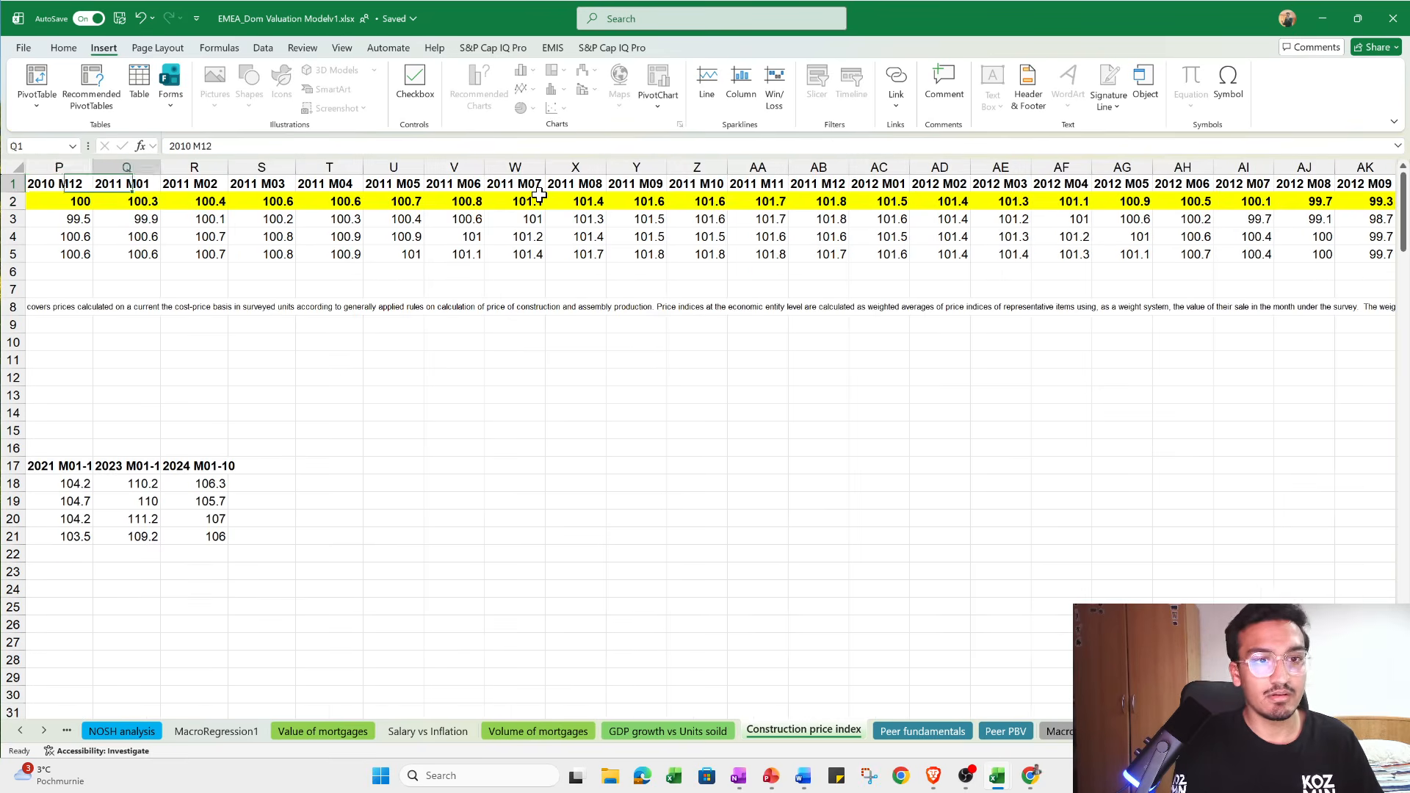
key(Left)
key(Down)
key(Right)
key(ctrl+shift+Right)
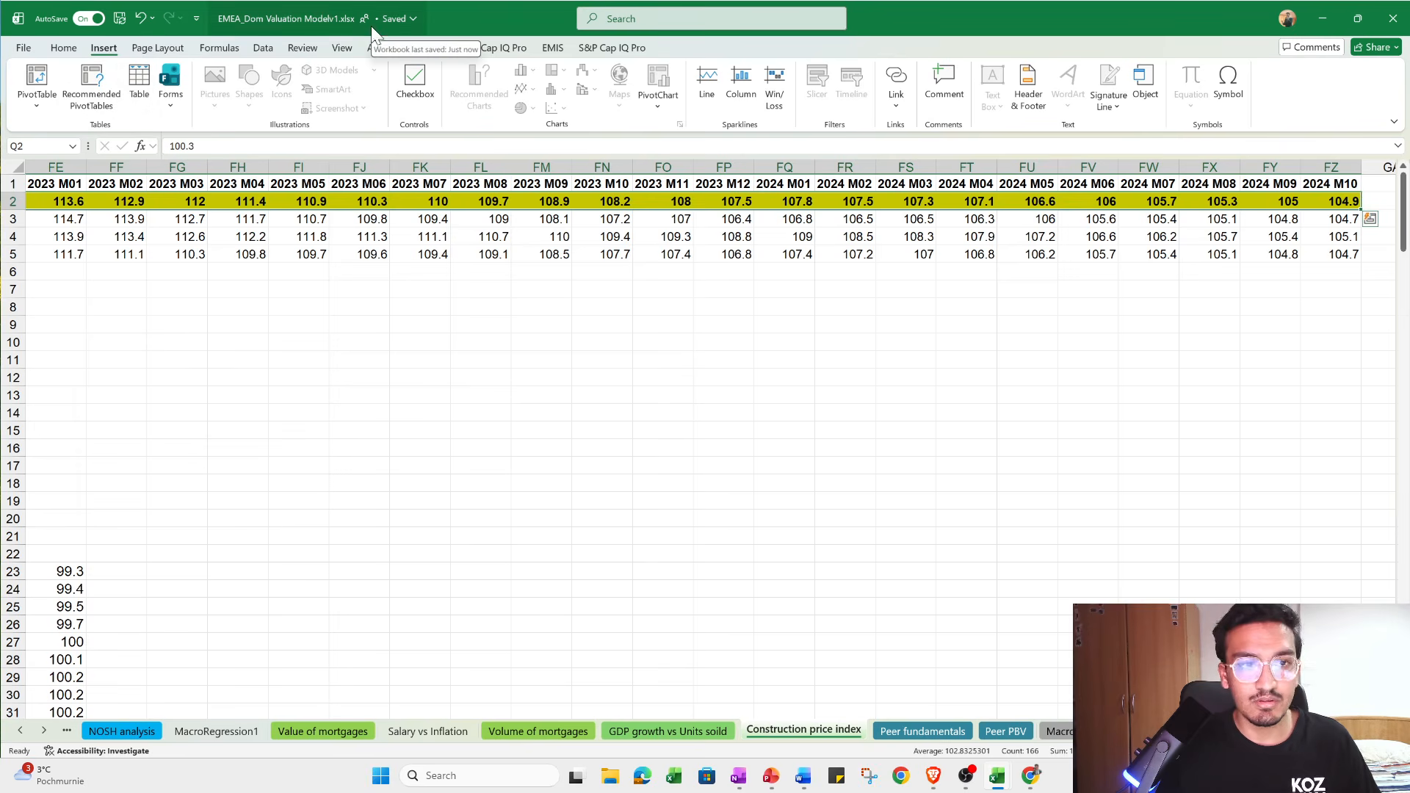
click(961, 307)
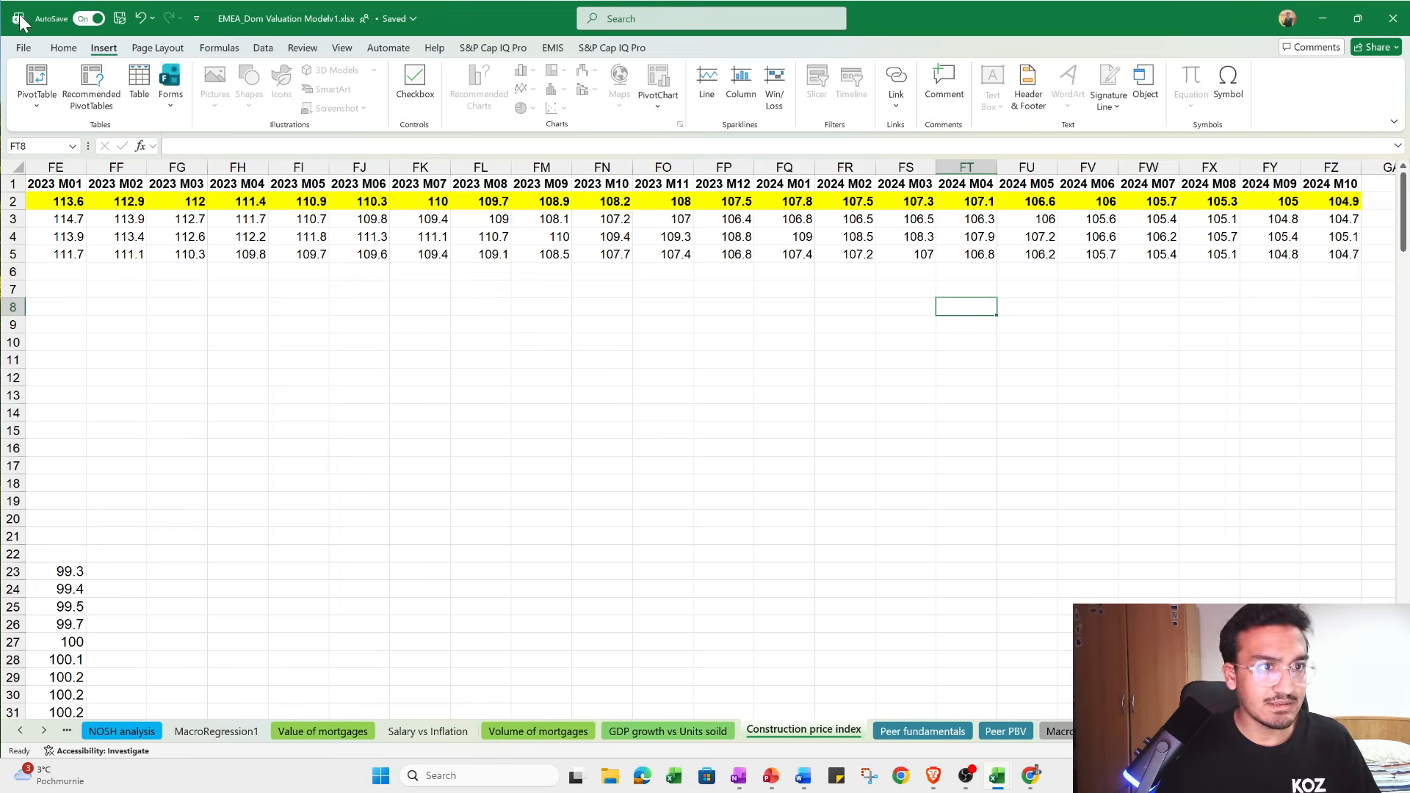
click(477, 200)
drag(249, 205, 431, 202)
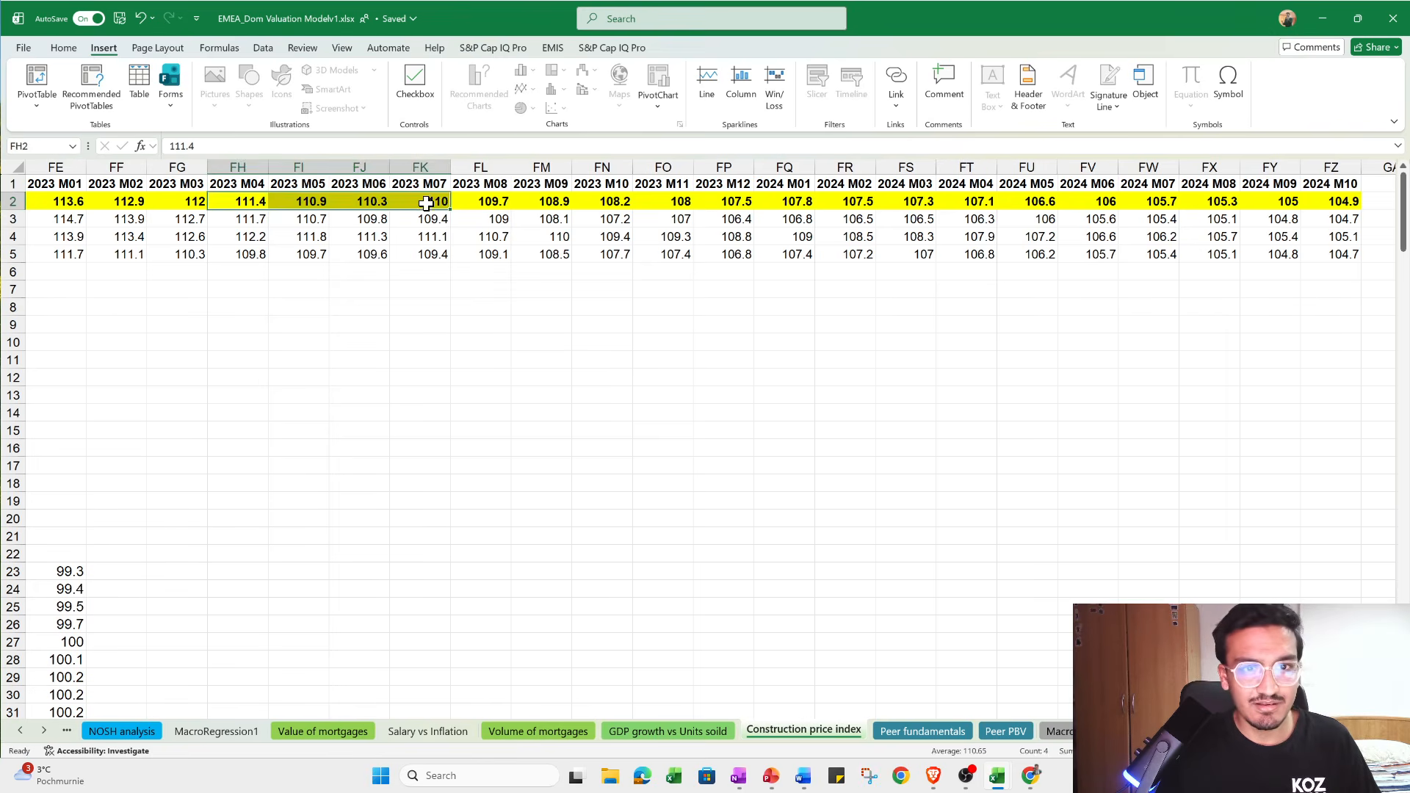
click(599, 187)
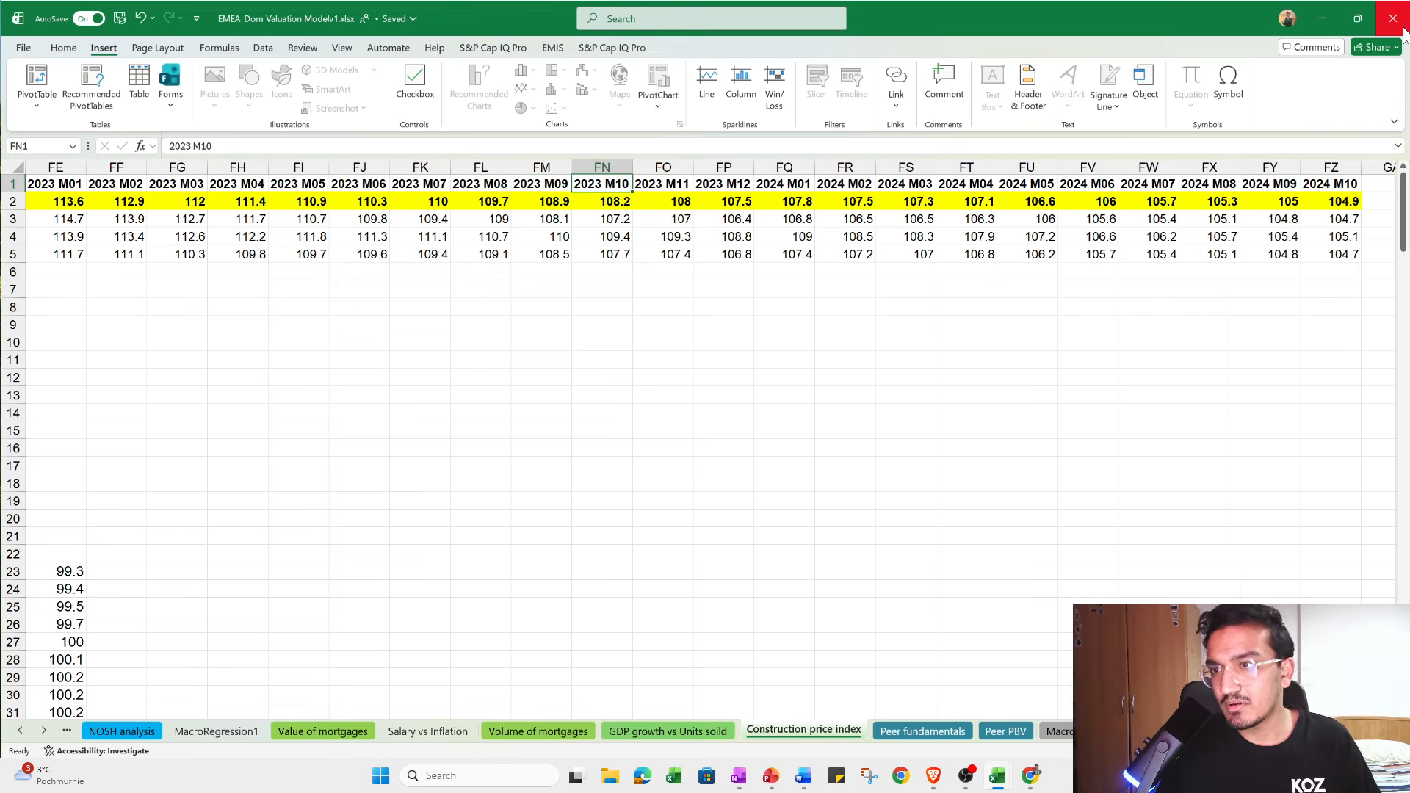
Copy rows 1 and 2 of the monthly construction index table, through 2024 M10, into a new blank workbook
drag(1324, 183, 1331, 195)
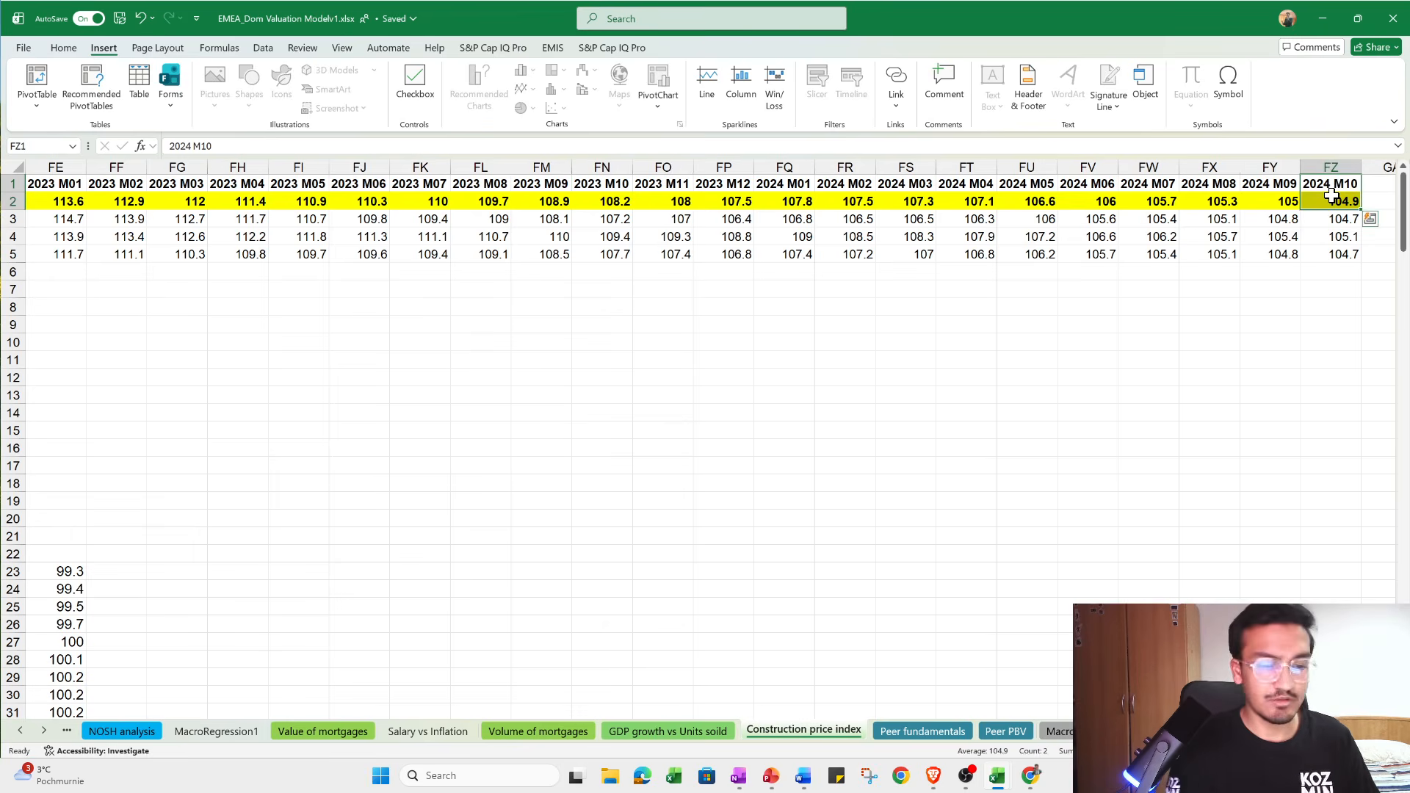
key(ctrl+shift+Left)
key(ctrl+c)
key(ctrl+n)
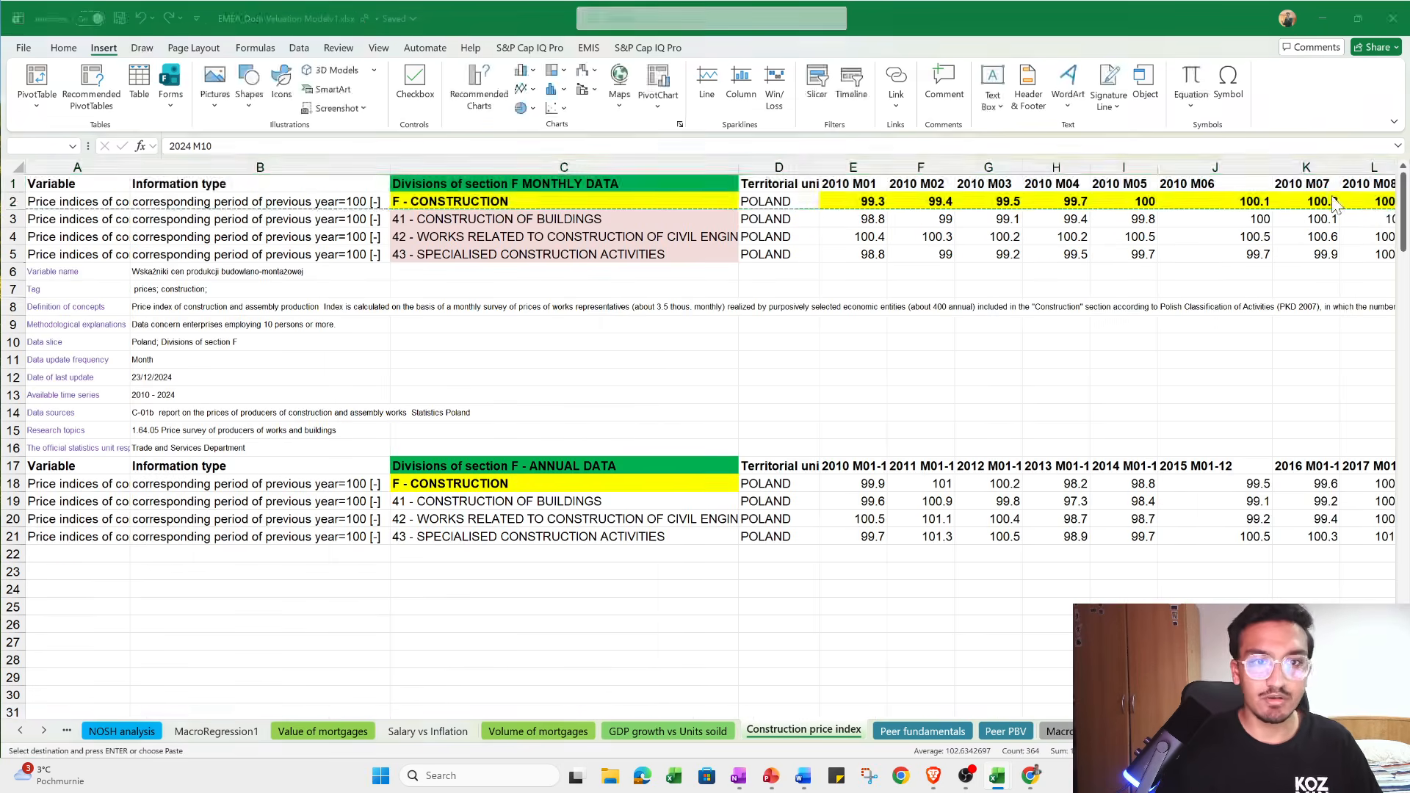
key(ctrl+v)
Insert a line chart of the row 2 index values from 2010 M01 to 2024 M10, enlarge it and reposition it below the data
click(259, 345)
click(242, 195)
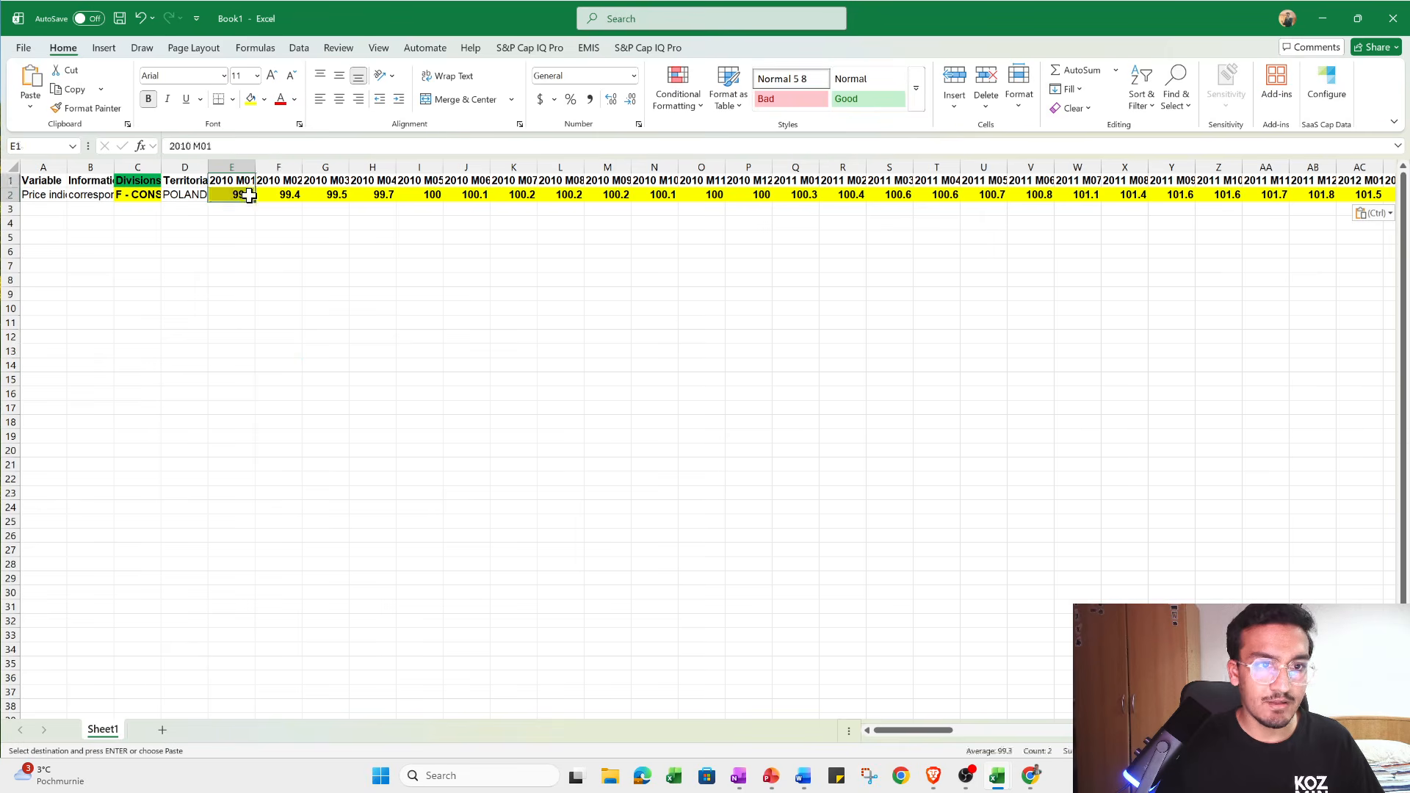
key(ctrl+shift+Right)
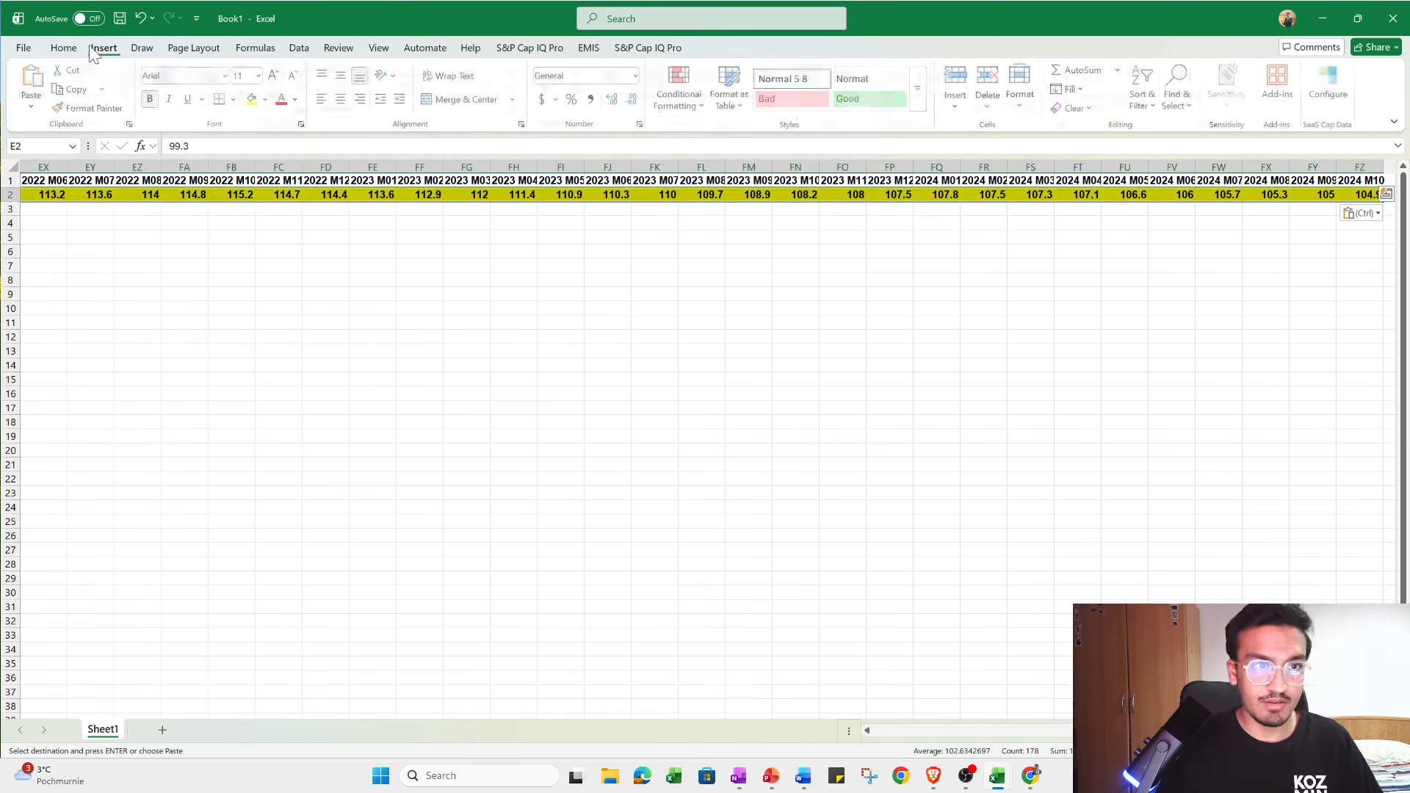
click(103, 48)
click(523, 88)
click(533, 137)
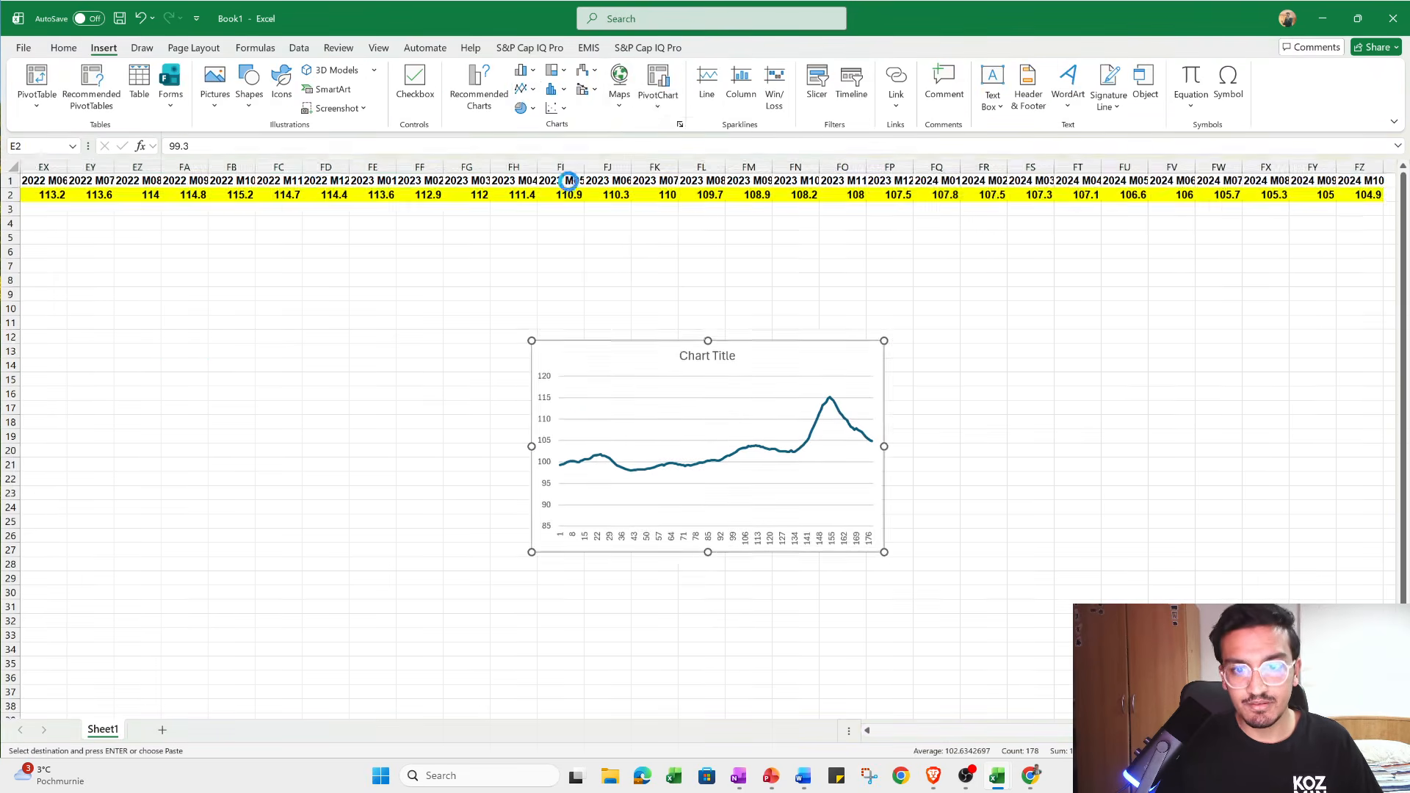
drag(884, 552, 1081, 677)
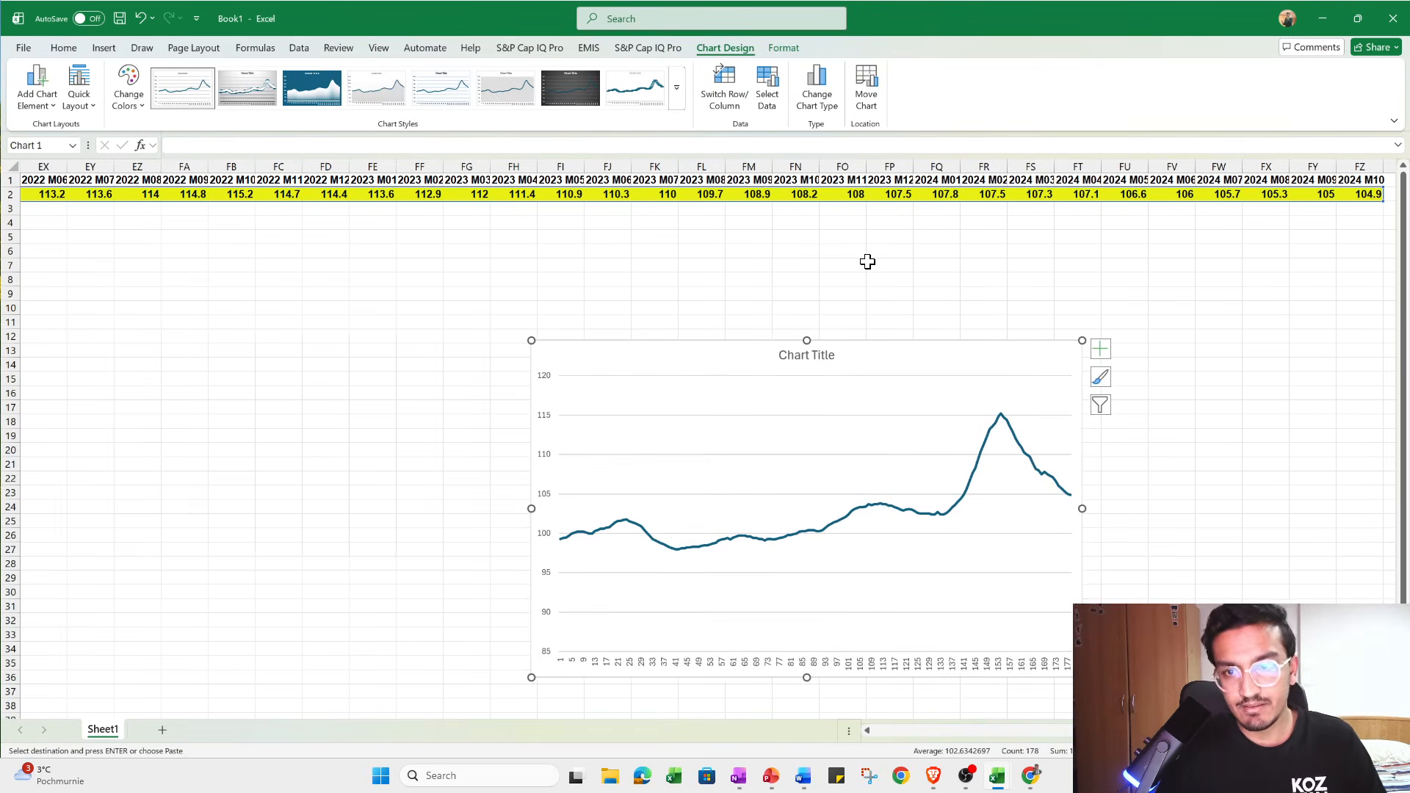
drag(848, 337, 713, 298)
click(274, 210)
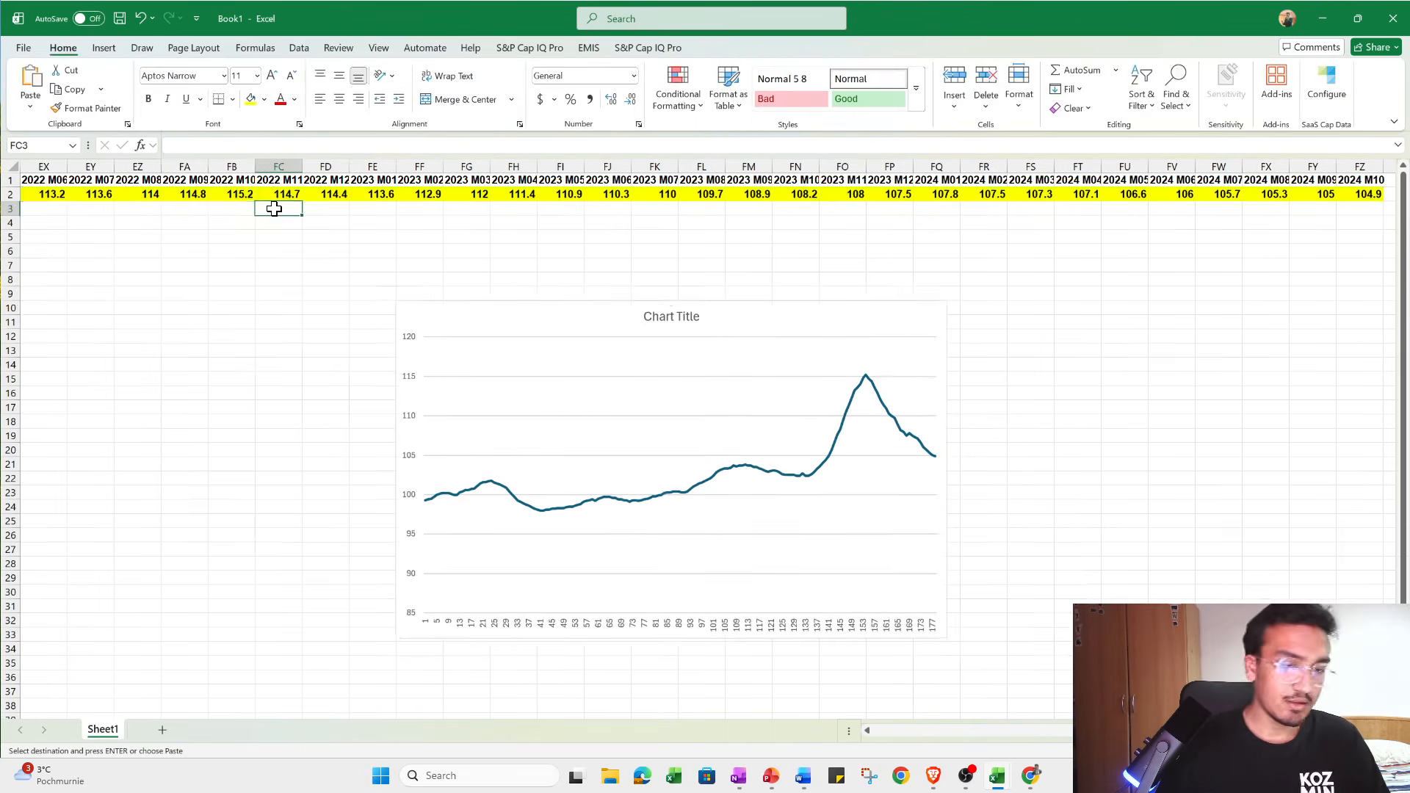
key(ctrl+Left)
key(Up)
key(Right)
key(ctrl+Right)
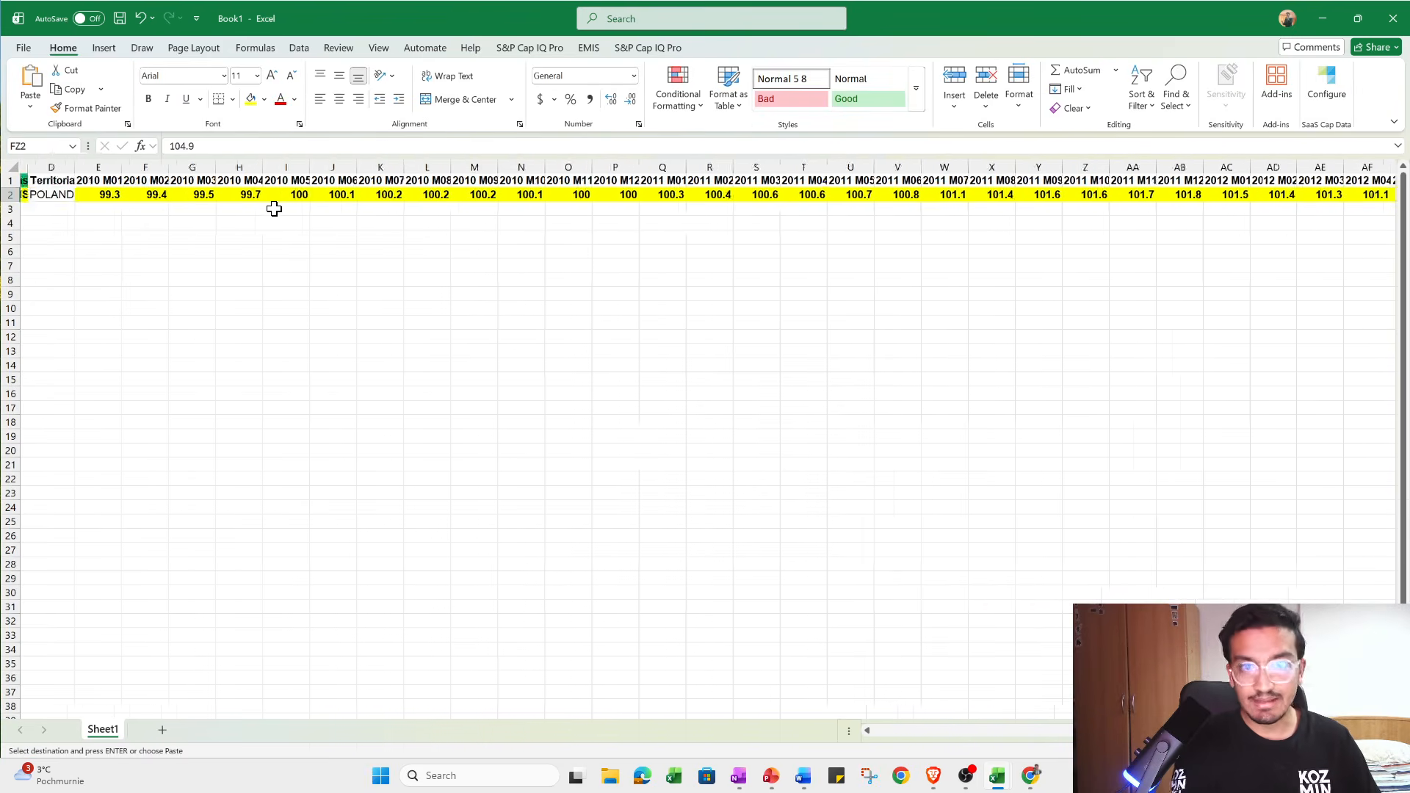
key(Down)
click(265, 195)
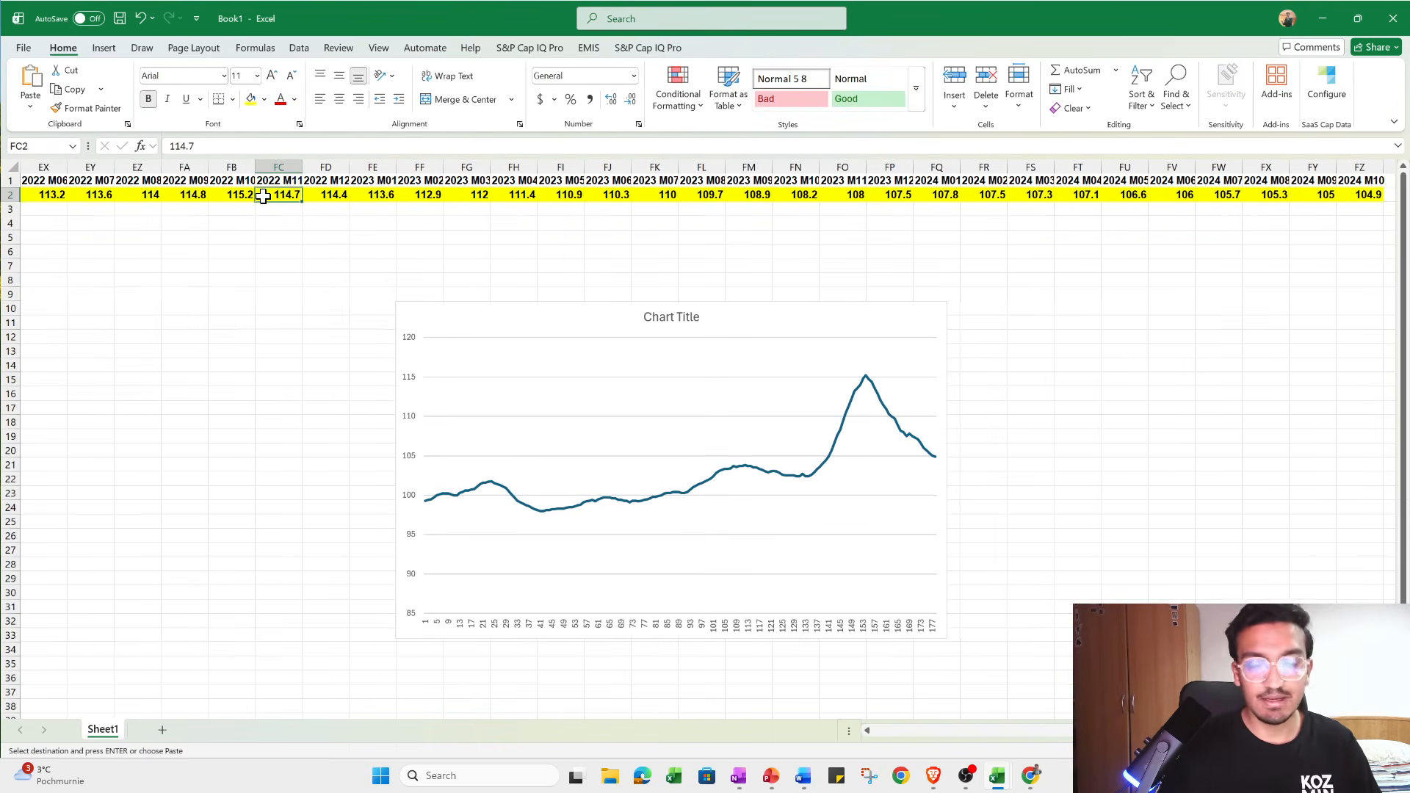
Insert a clustered column chart of the row 2 index values from 2010 M01 to 2024 M10
key(ctrl+Left)
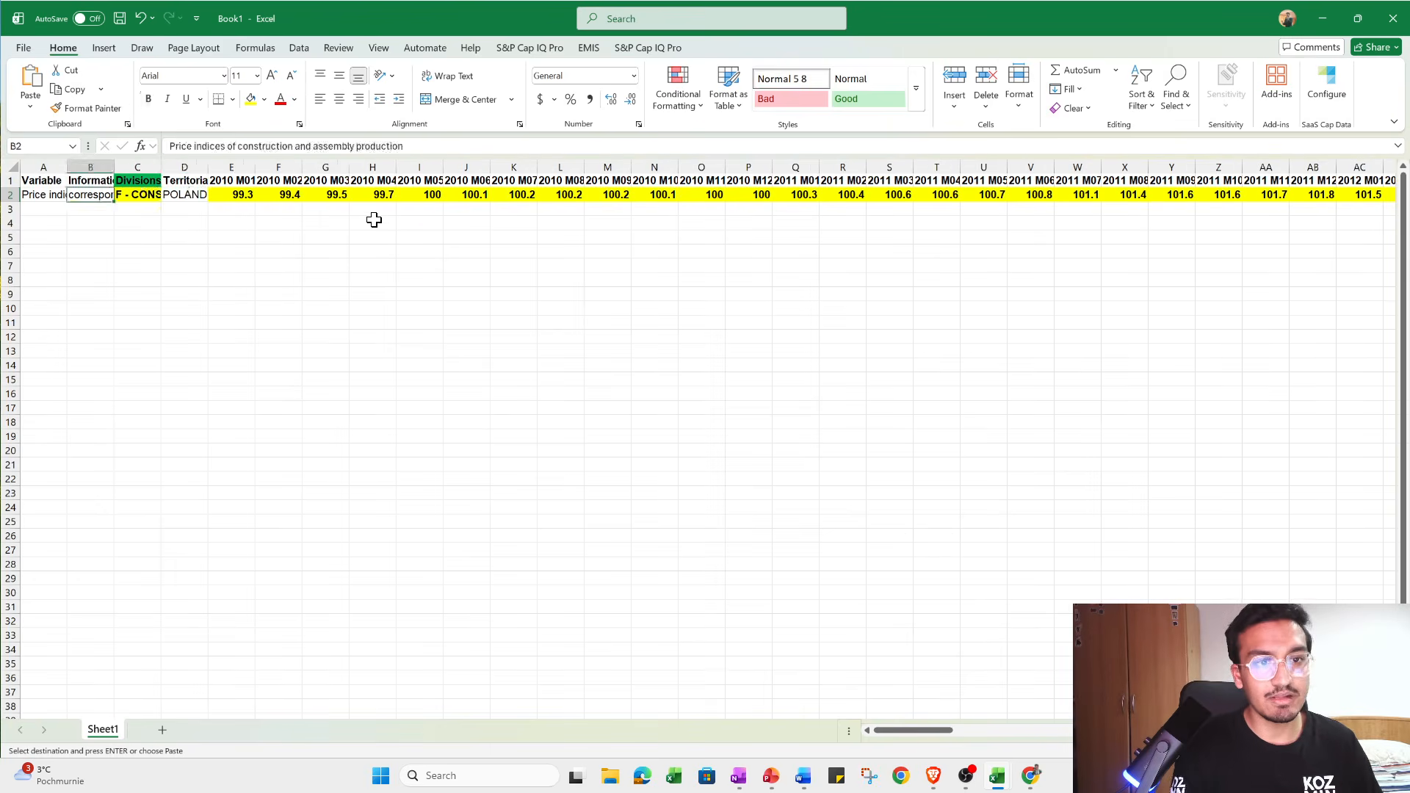
key(Right)
key(Right)
key(Right)
key(Right)
key(ctrl+shift+Right)
click(104, 47)
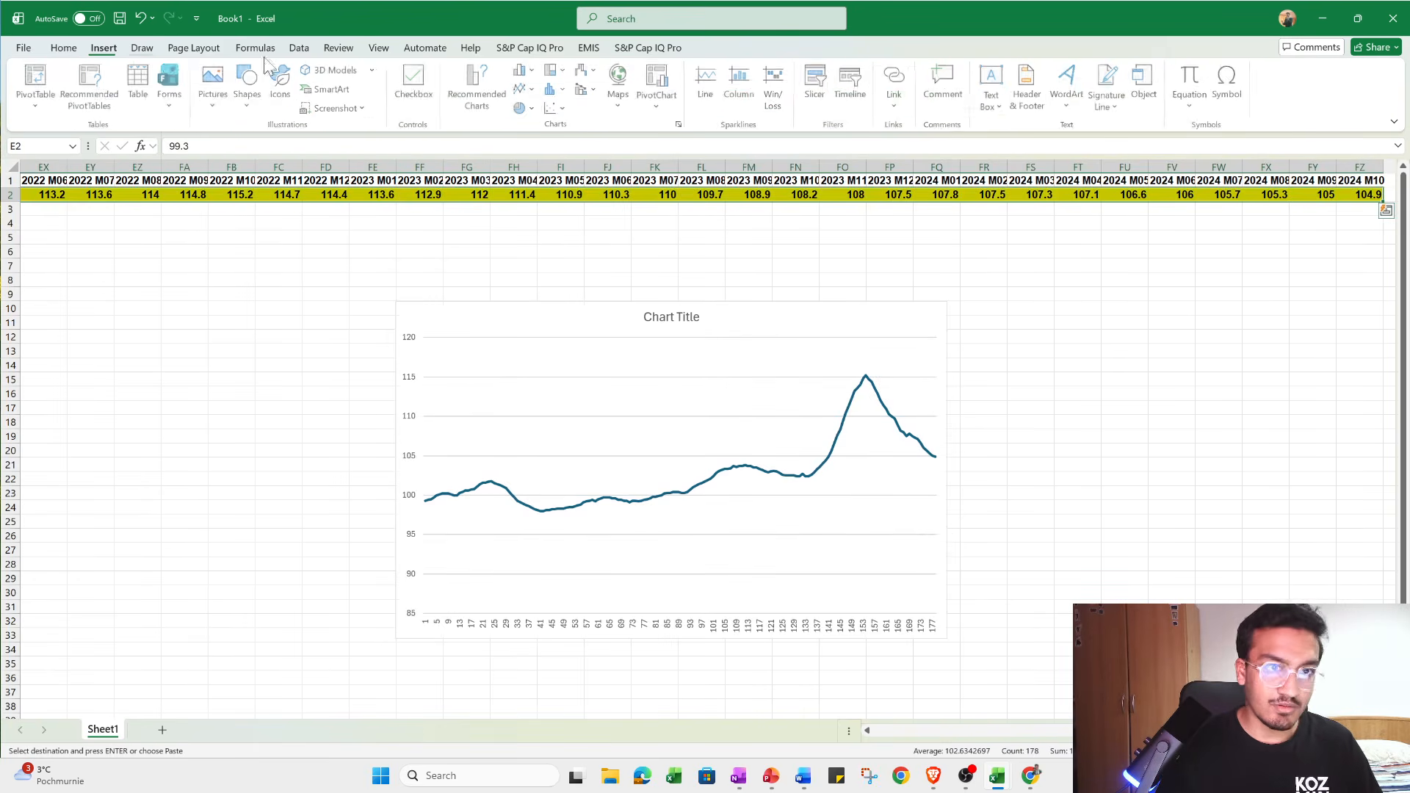
click(524, 71)
click(533, 140)
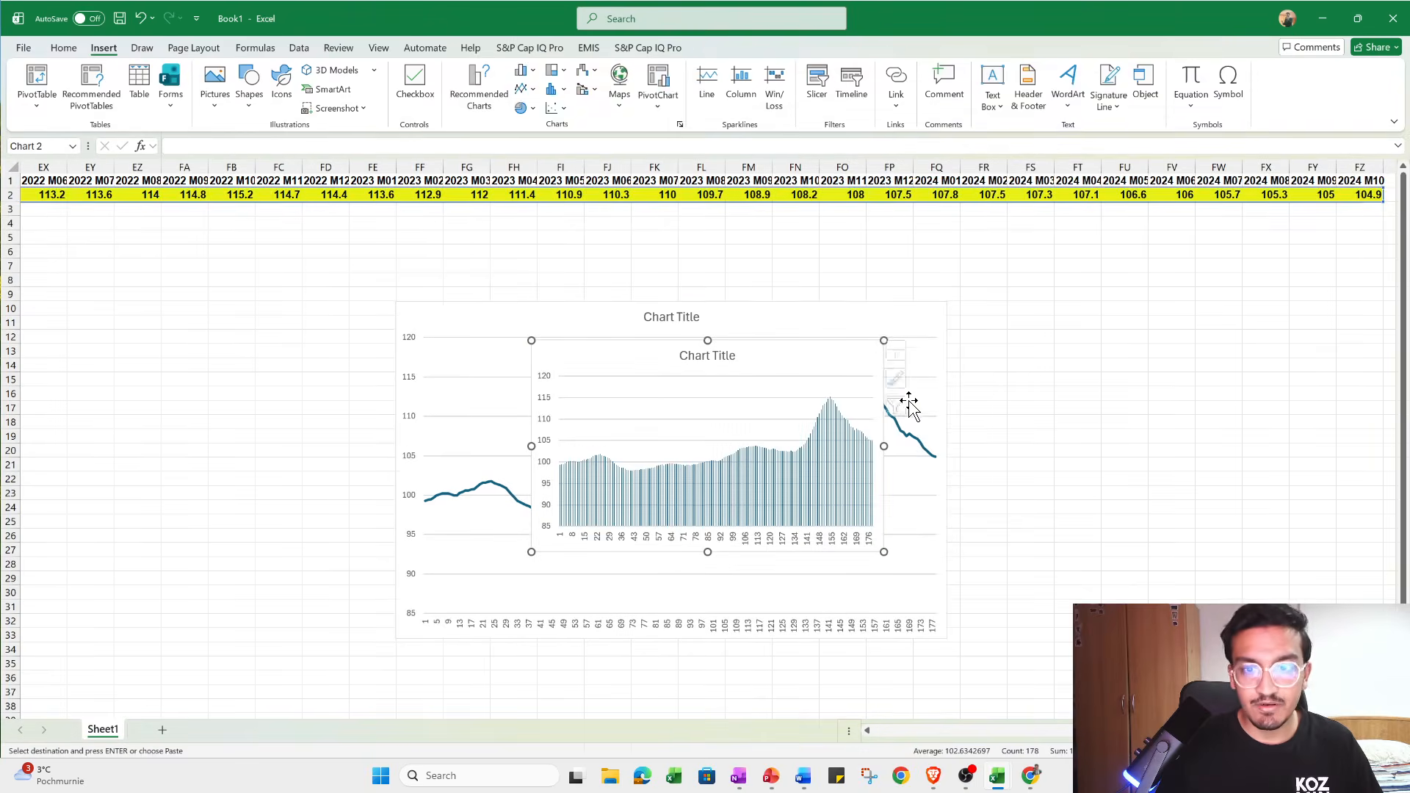
Enlarge the column chart and arrange it side by side with the line chart, without overlap
drag(884, 340, 1187, 272)
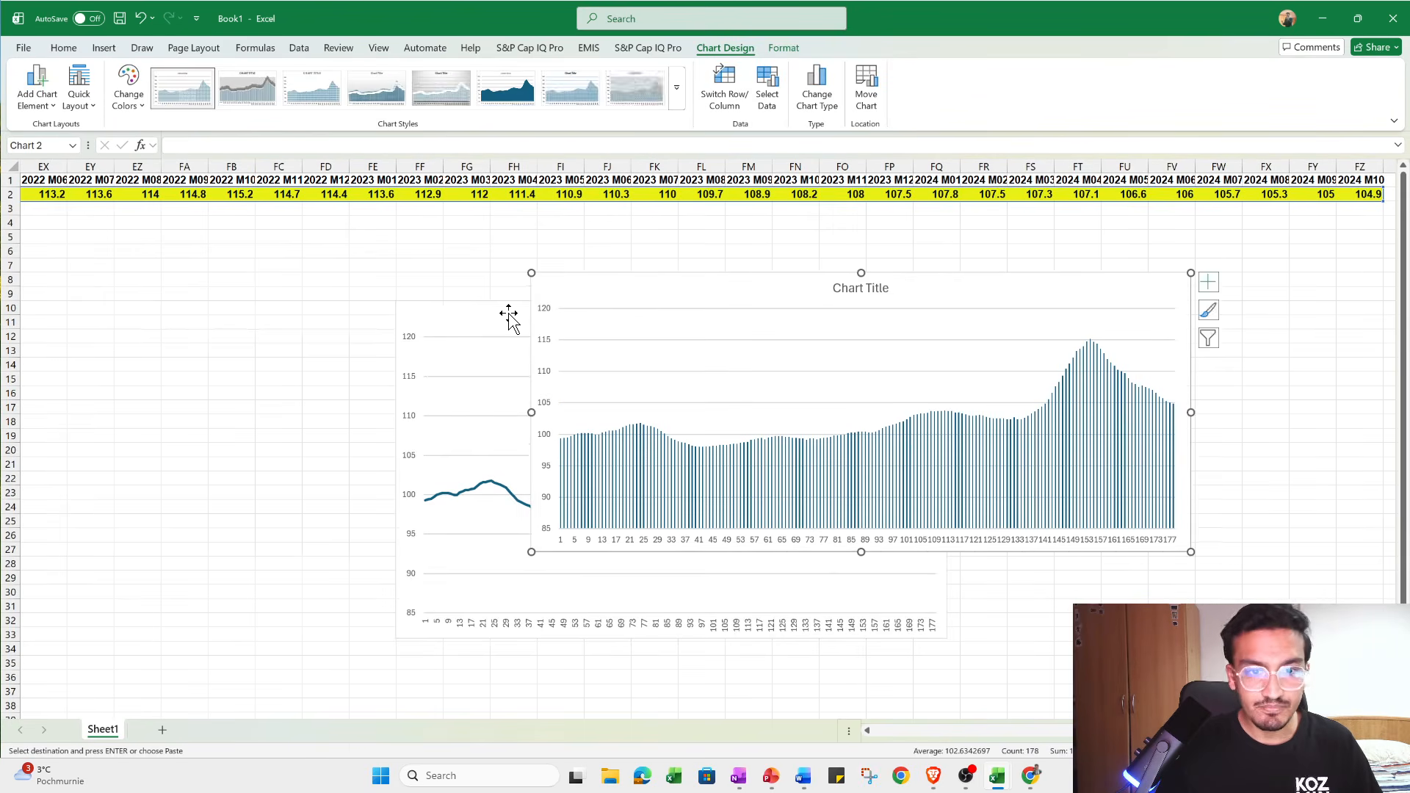
drag(506, 315, 157, 275)
click(778, 269)
drag(778, 269, 878, 257)
Copy the line chart from the workbook and paste it onto the Tesla report slide in PowerPoint
mouse_move(1026, 788)
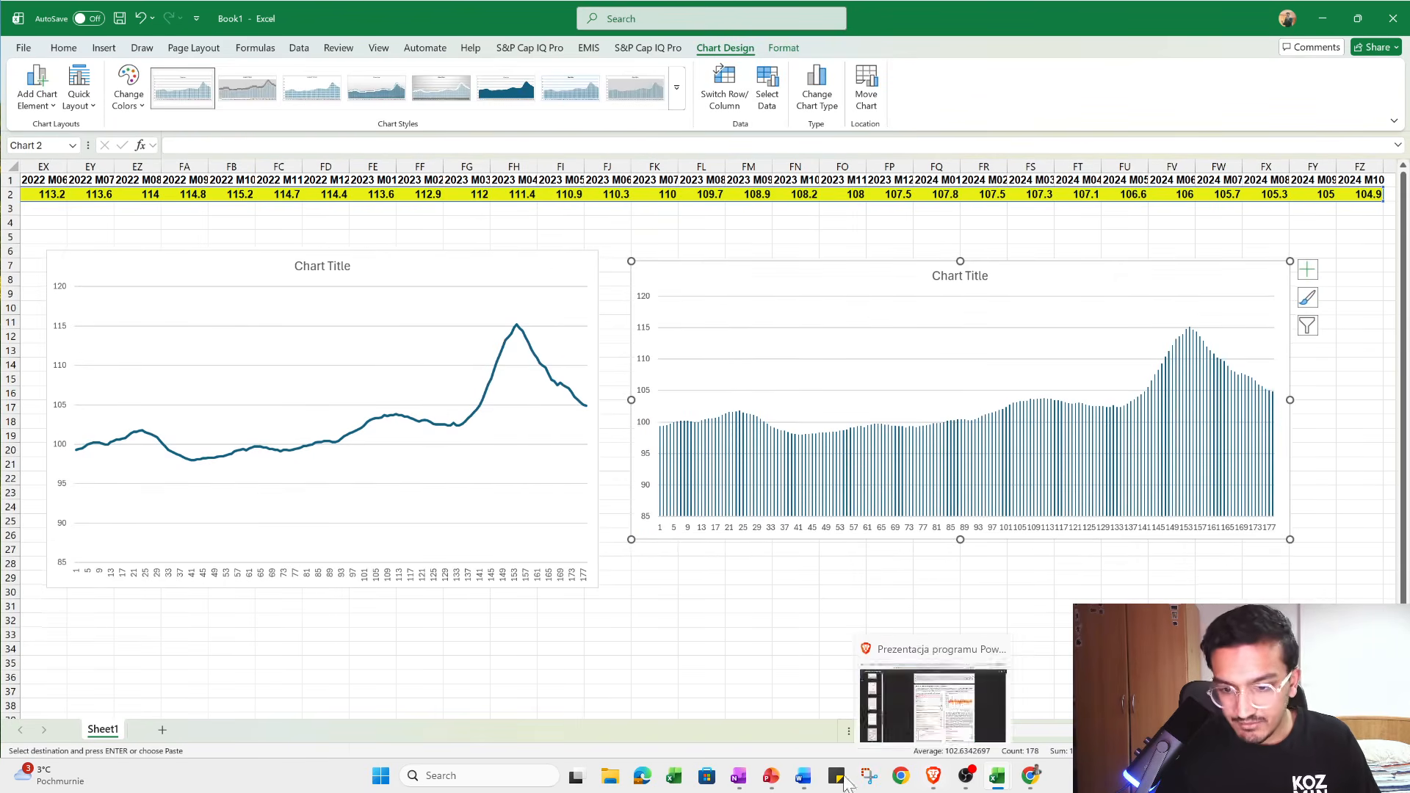
mouse_move(770, 775)
click(950, 697)
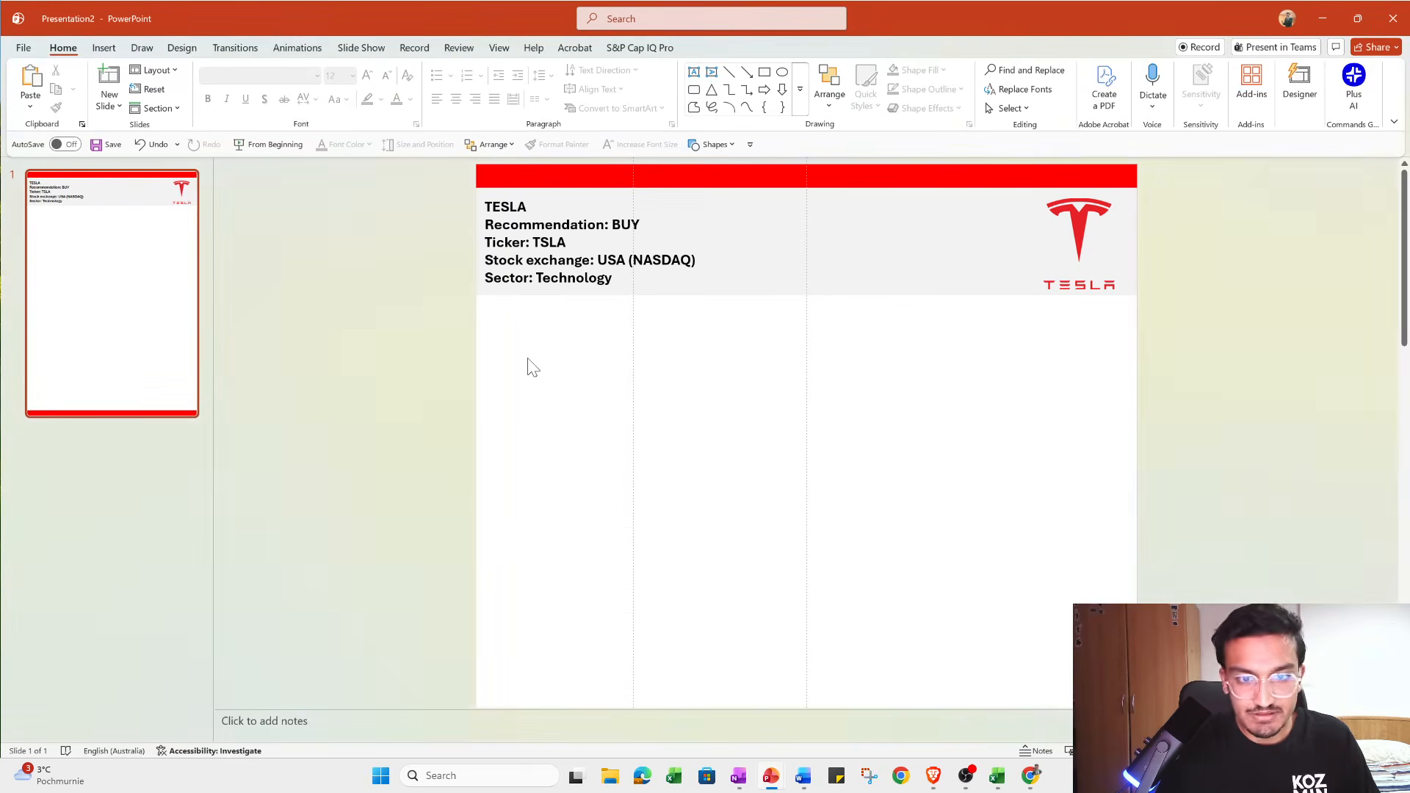
key(alt+Tab)
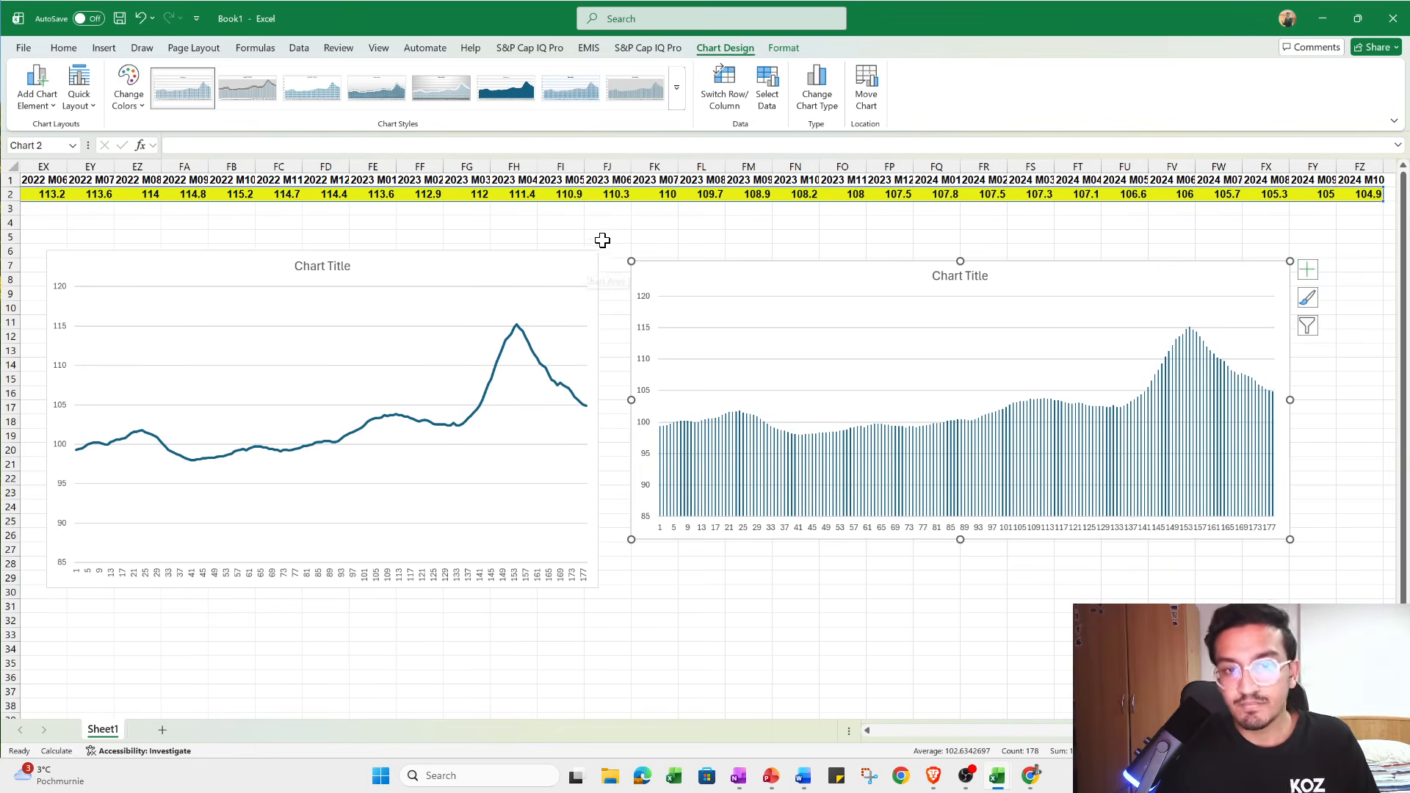
click(584, 257)
click(1322, 18)
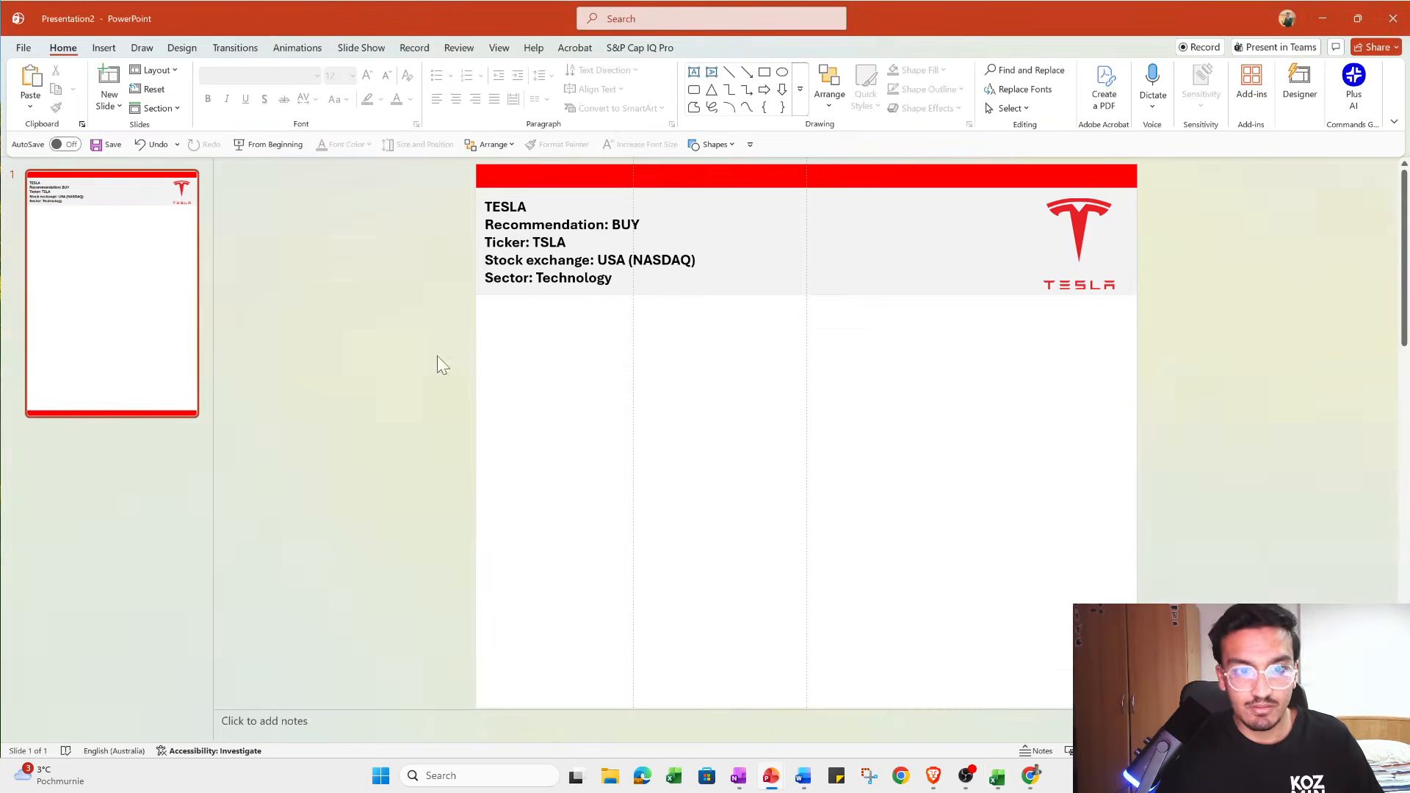
key(ctrl+v)
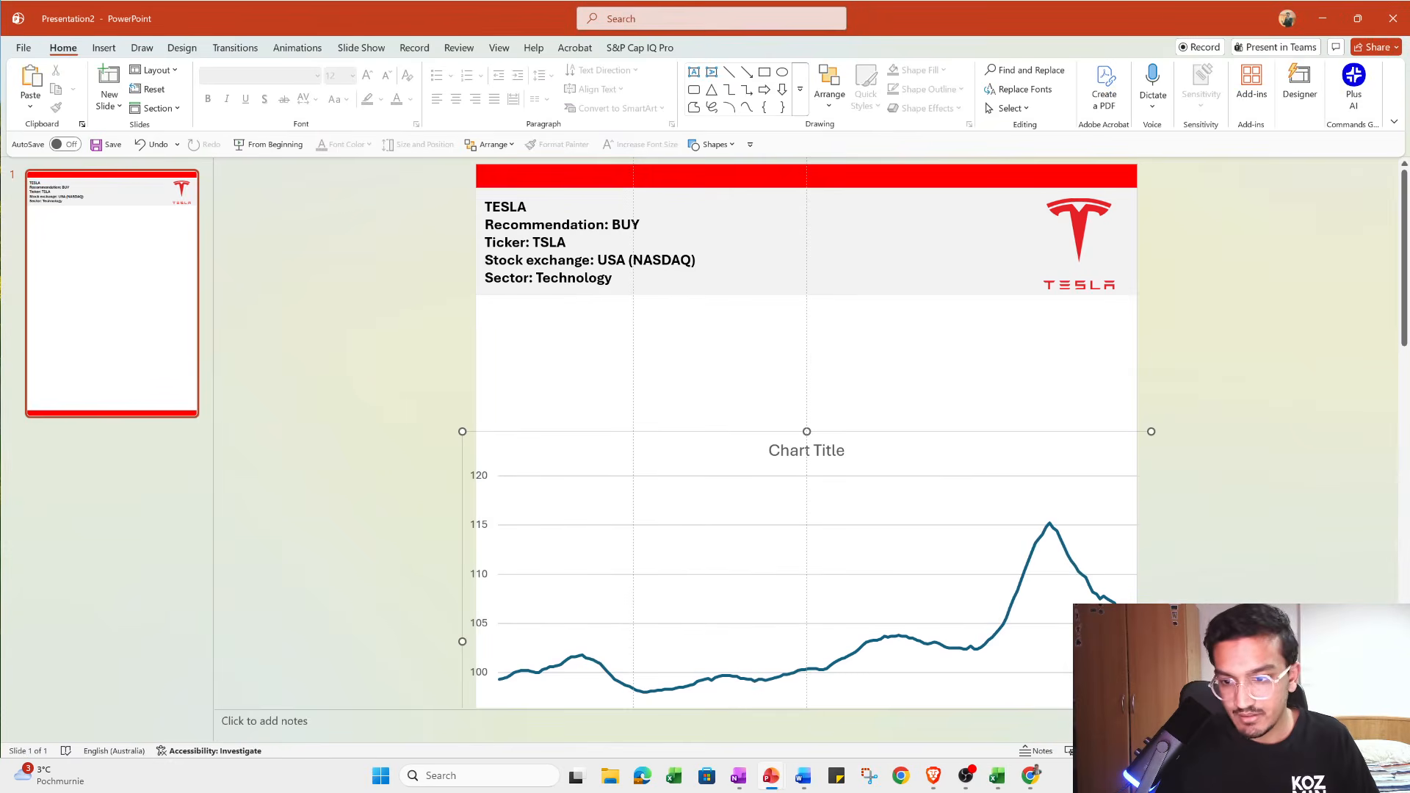
Shrink the pasted line chart to fit the first guide column, with its lower edge on the horizontal guide
scroll(539, 424, down, 3)
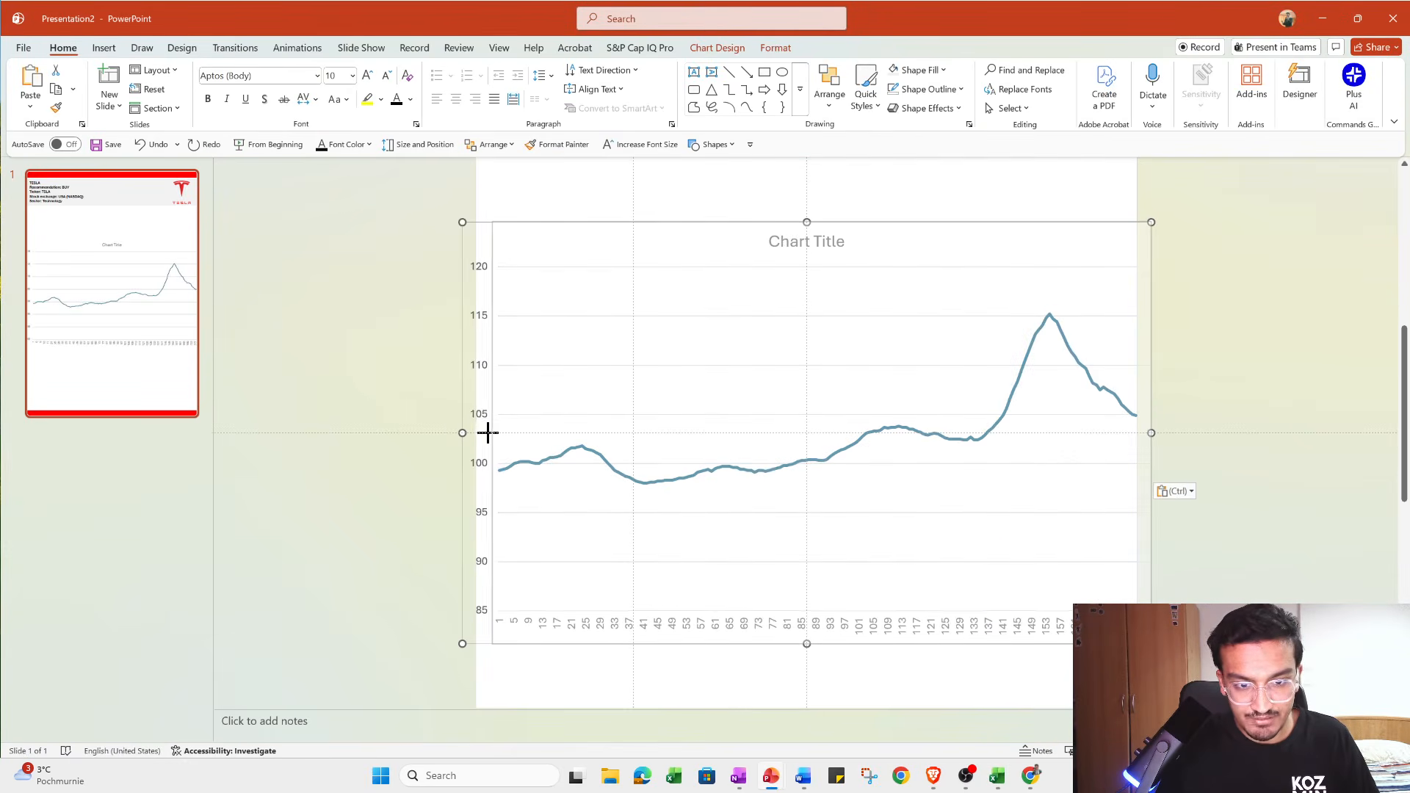
drag(1151, 432, 805, 419)
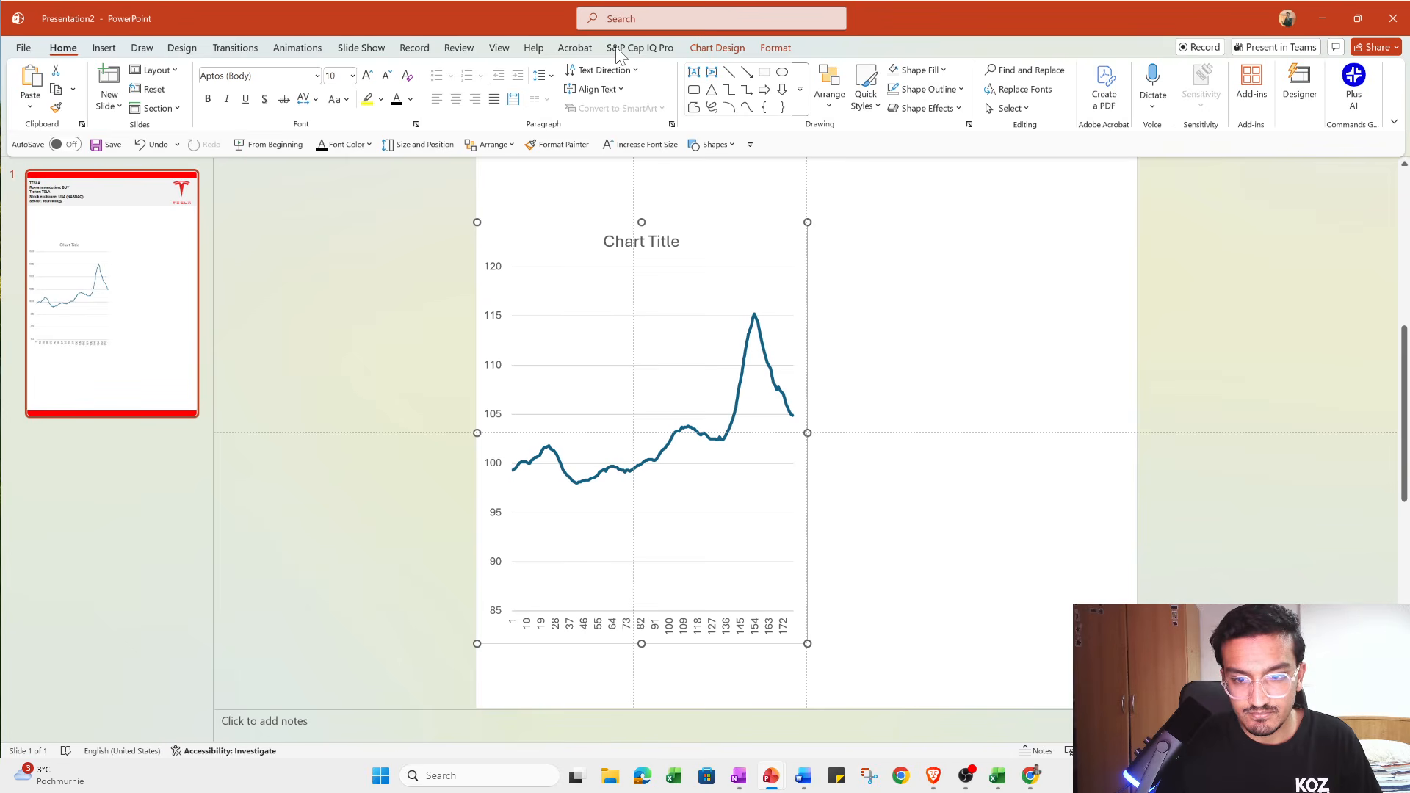
click(877, 638)
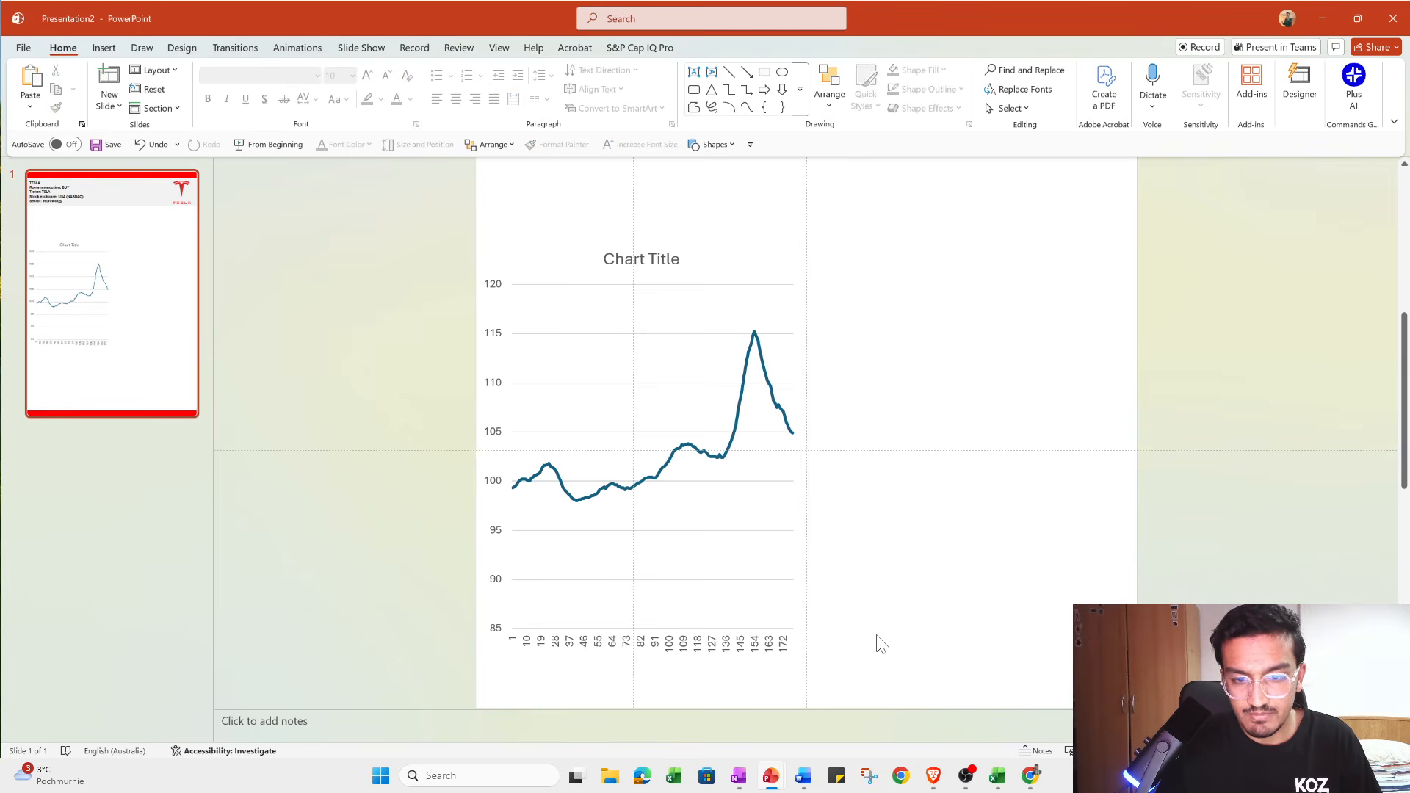
click(756, 580)
drag(641, 661, 695, 451)
drag(807, 344, 633, 353)
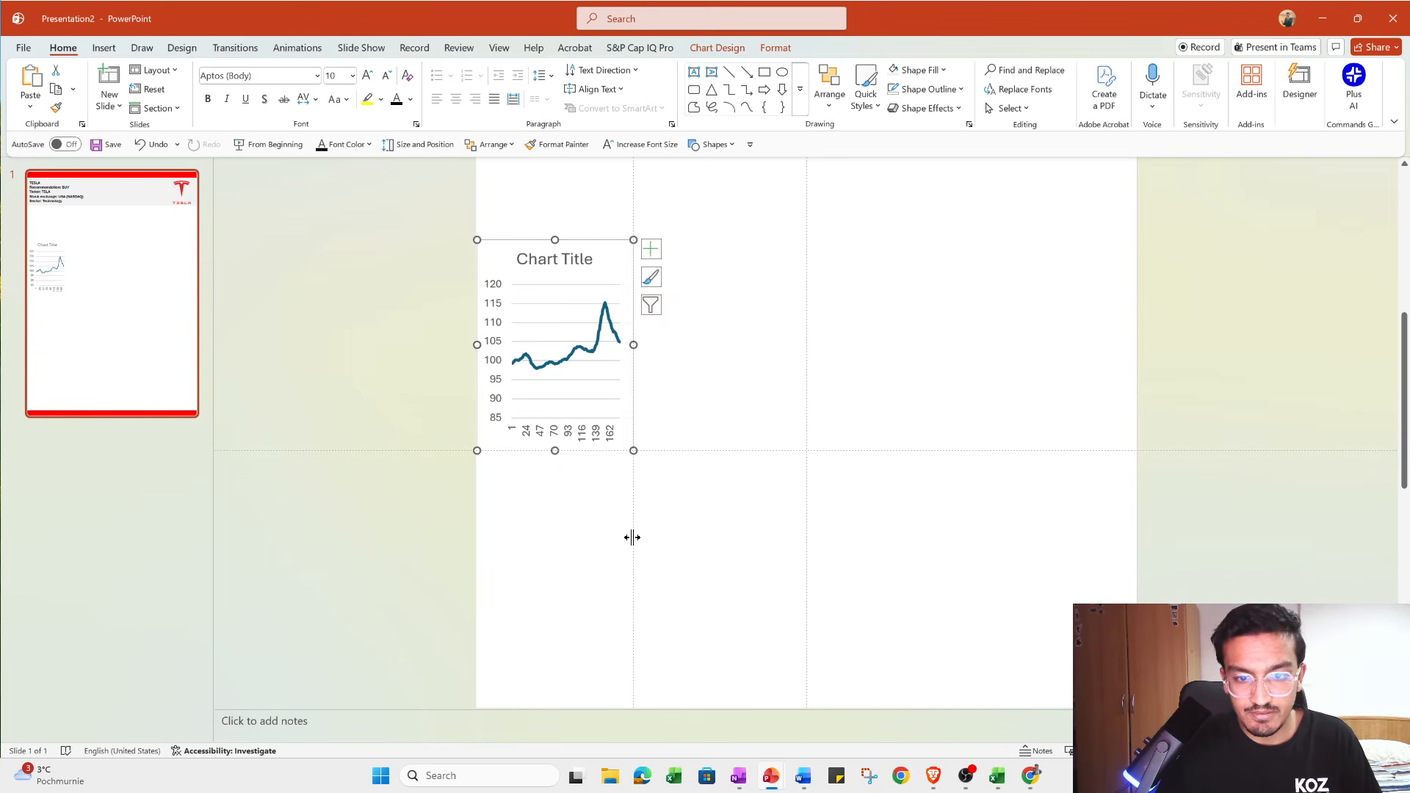
Shift the slide's first vertical guide to the right, widen the chart to match it and move the chart up beneath the header
drag(631, 537, 652, 537)
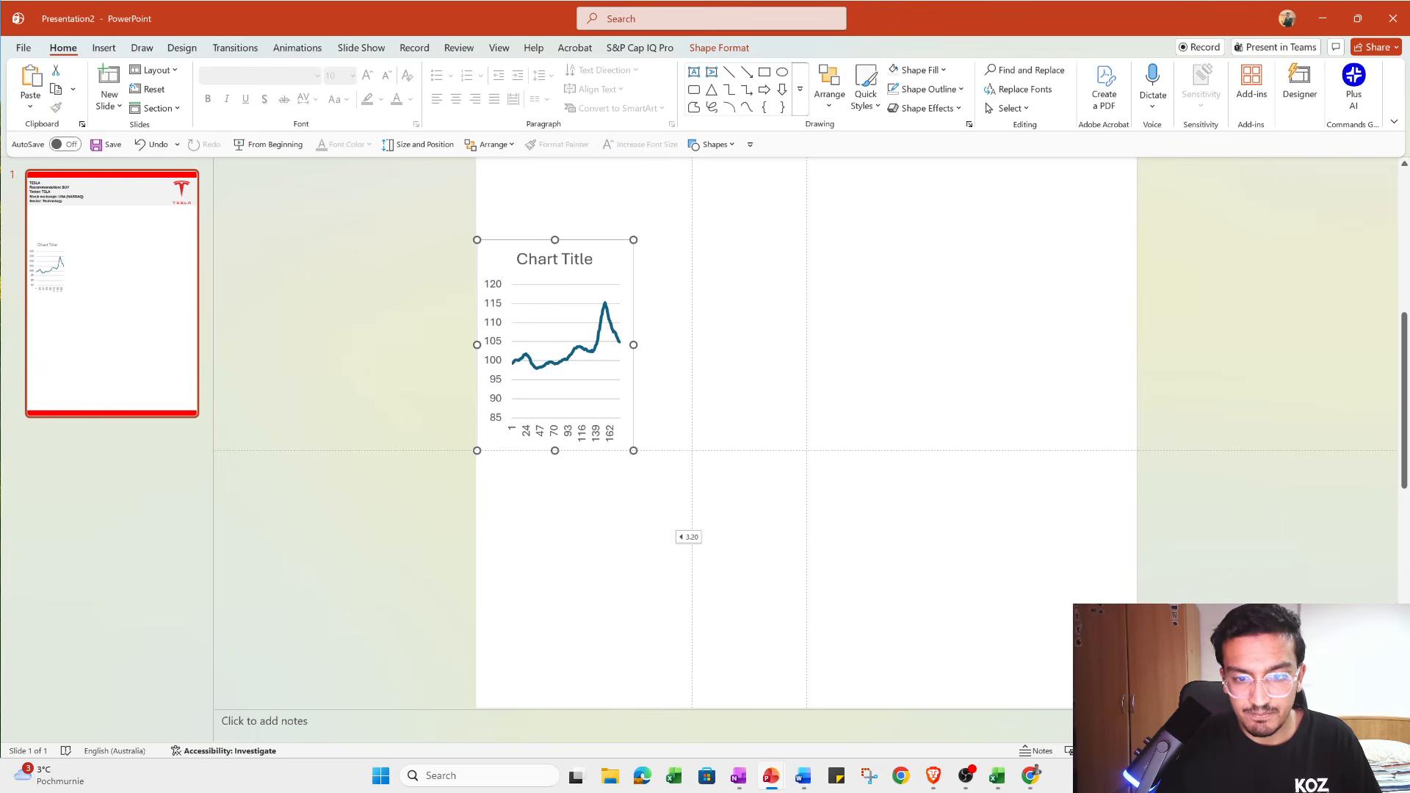
drag(631, 343, 638, 271)
scroll(790, 446, up, 2)
Set the chart's text to font size 8 and the Arial font
click(352, 75)
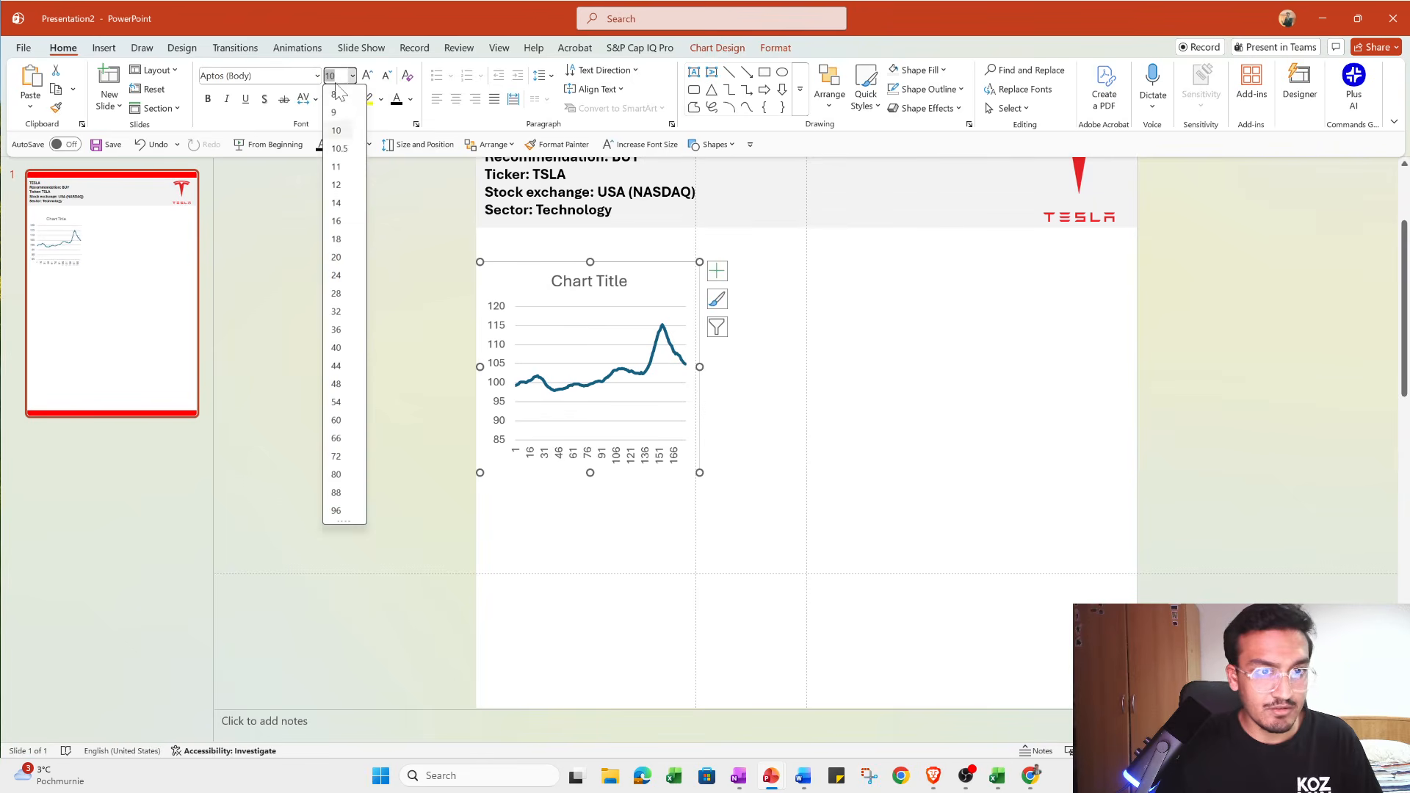
click(347, 96)
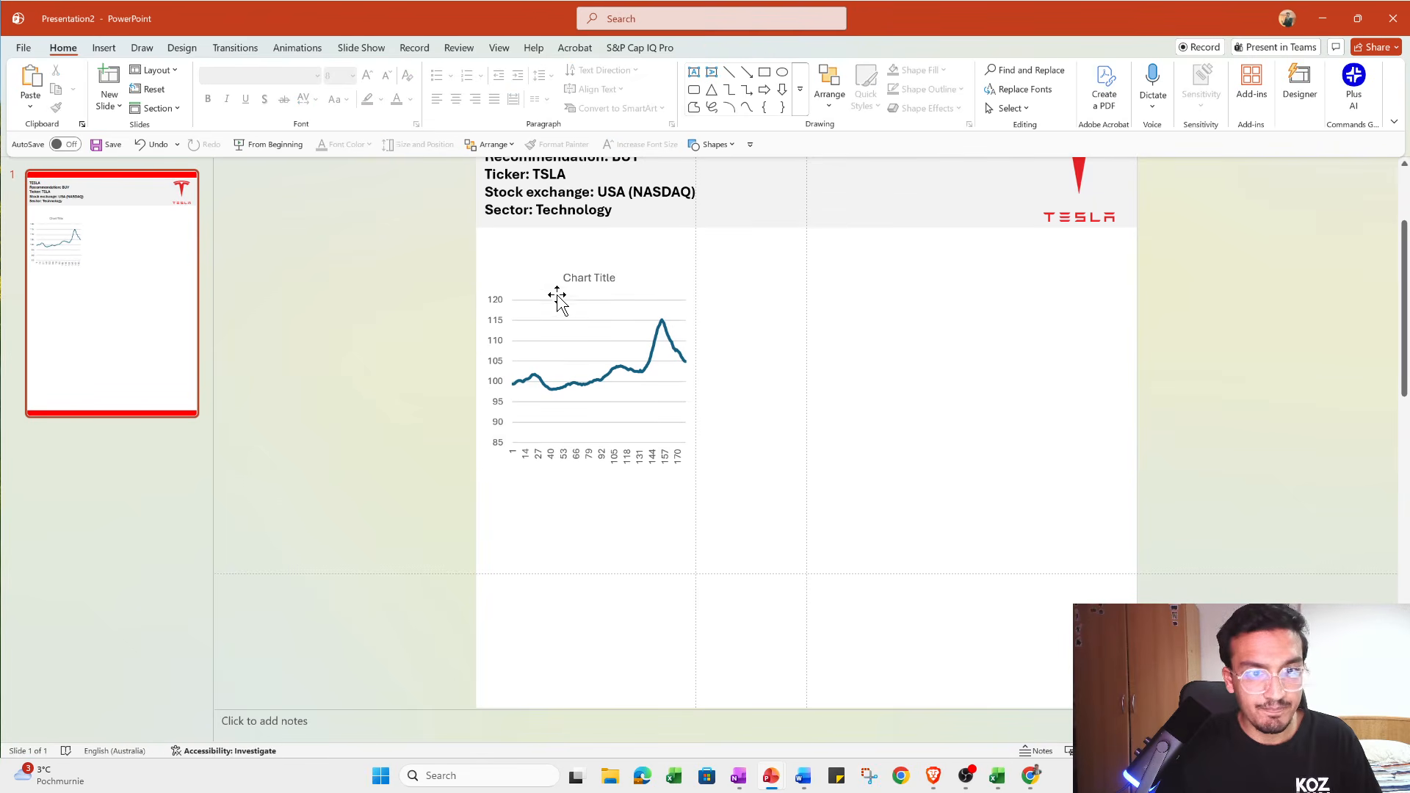
click(548, 271)
click(546, 270)
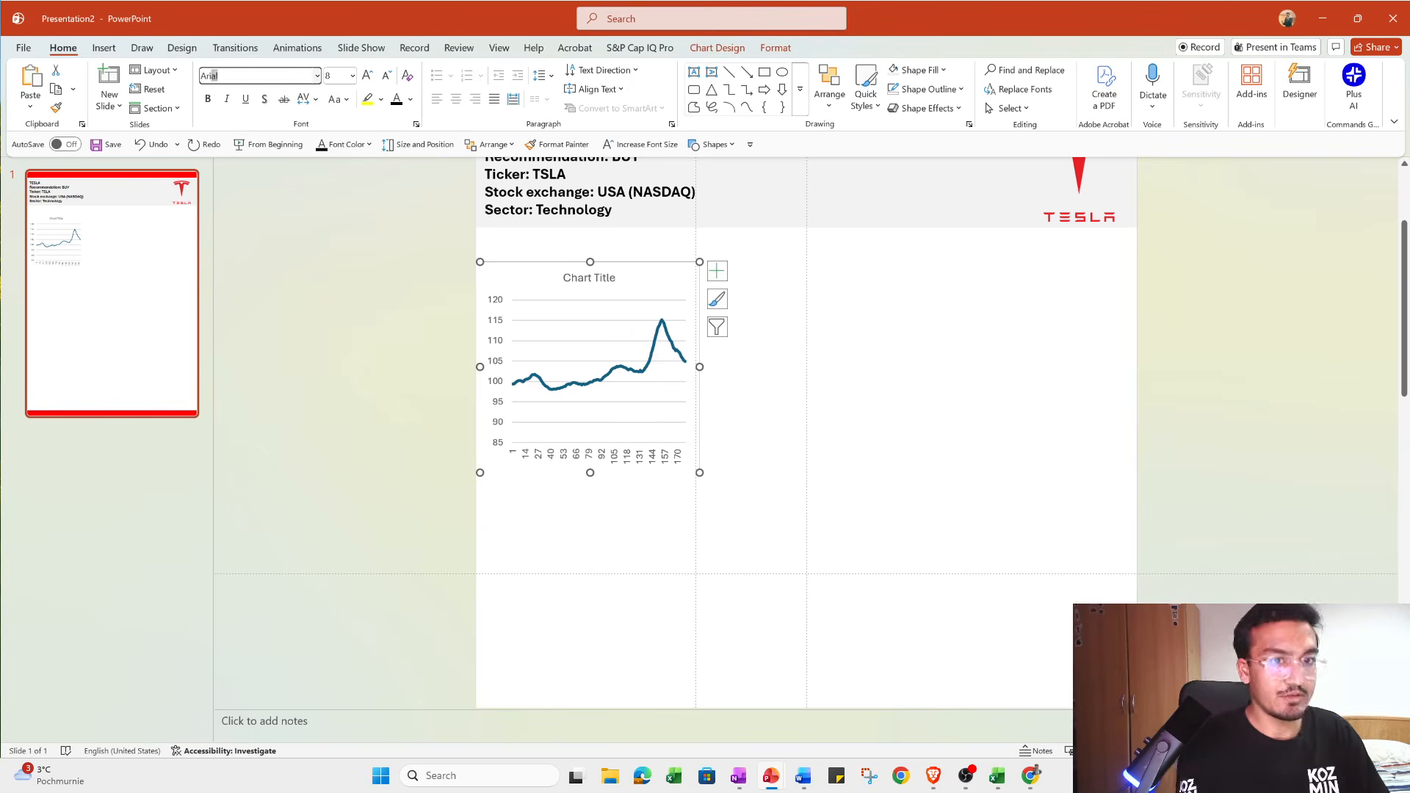
Delete the chart's title and select the whole chart
click(590, 282)
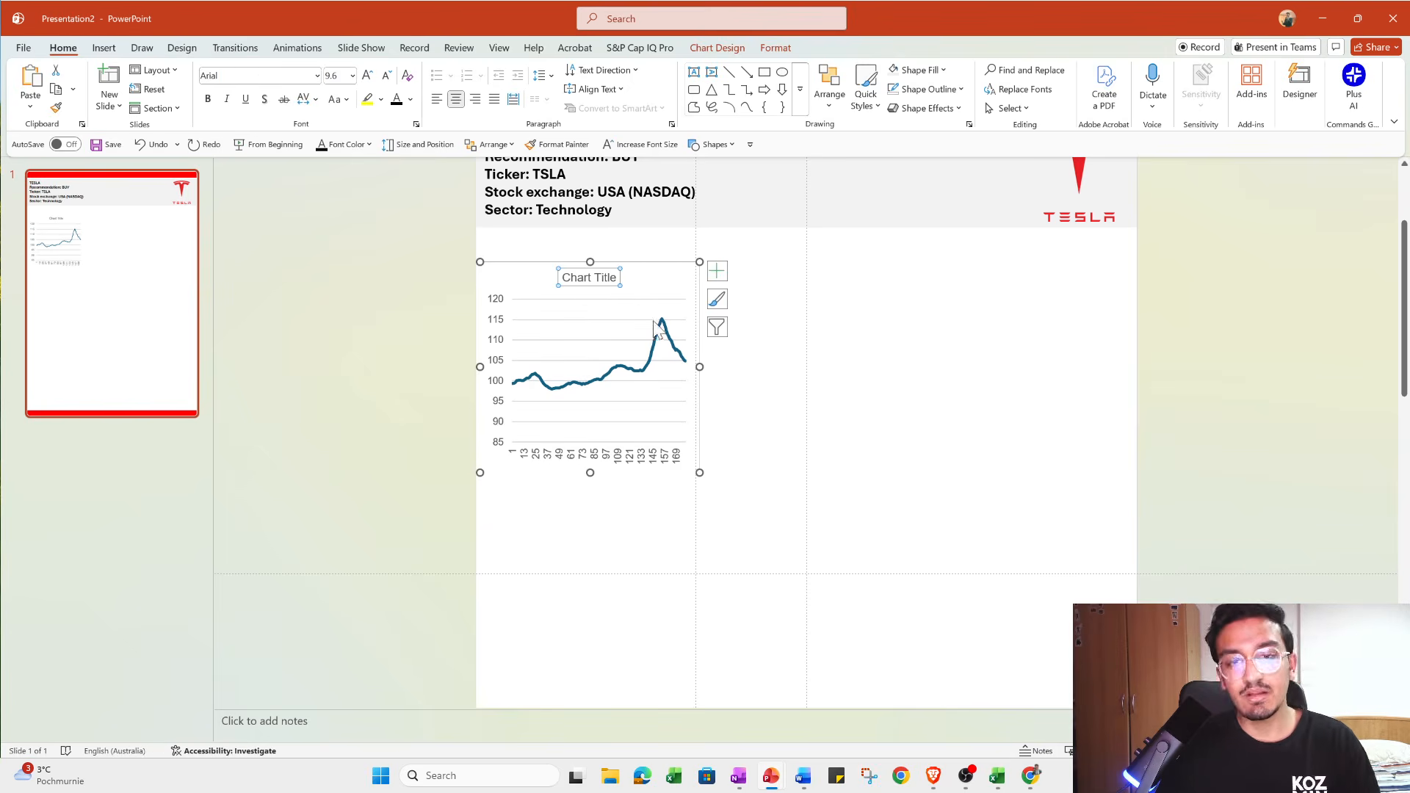
key(Delete)
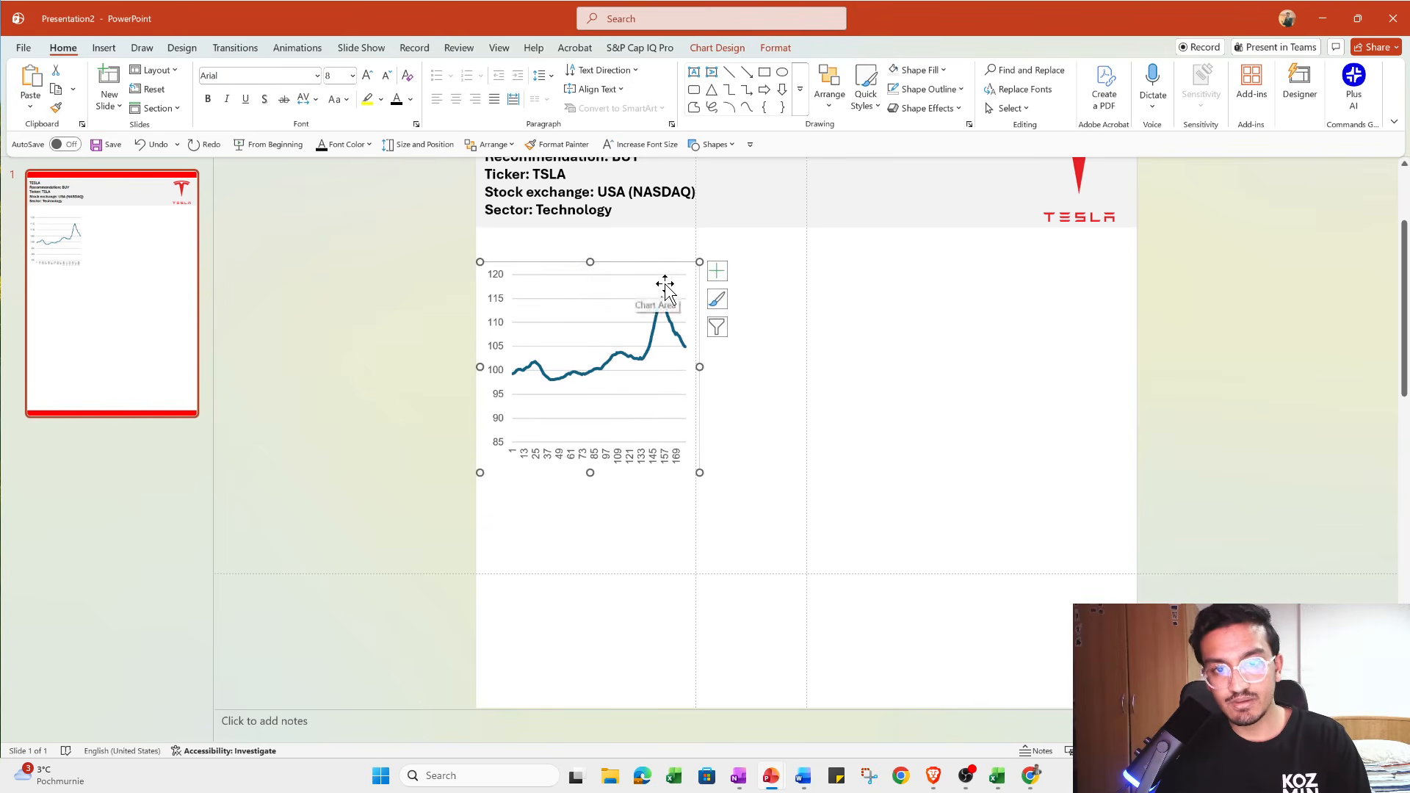
click(749, 327)
click(610, 273)
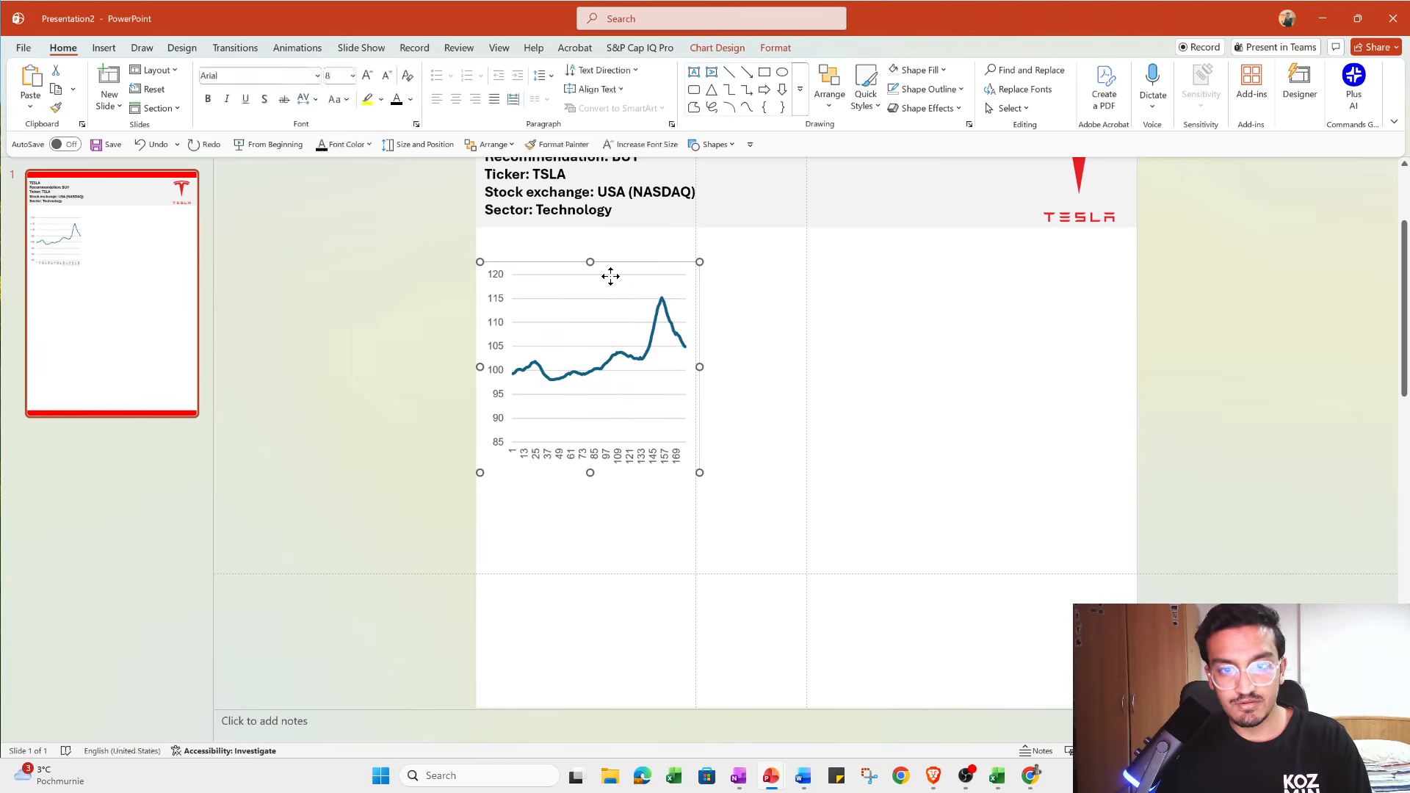